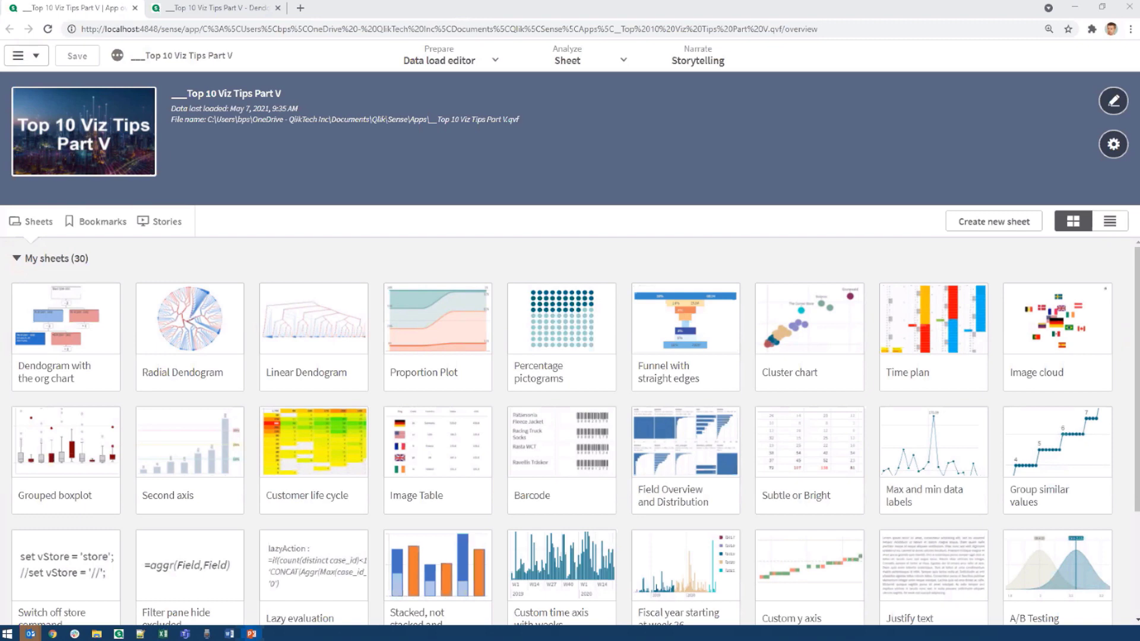
On the org chart dendogram sheet, look up the Org chart object in the Qlik Visualization bundle and finish editing.
left_click(217, 9)
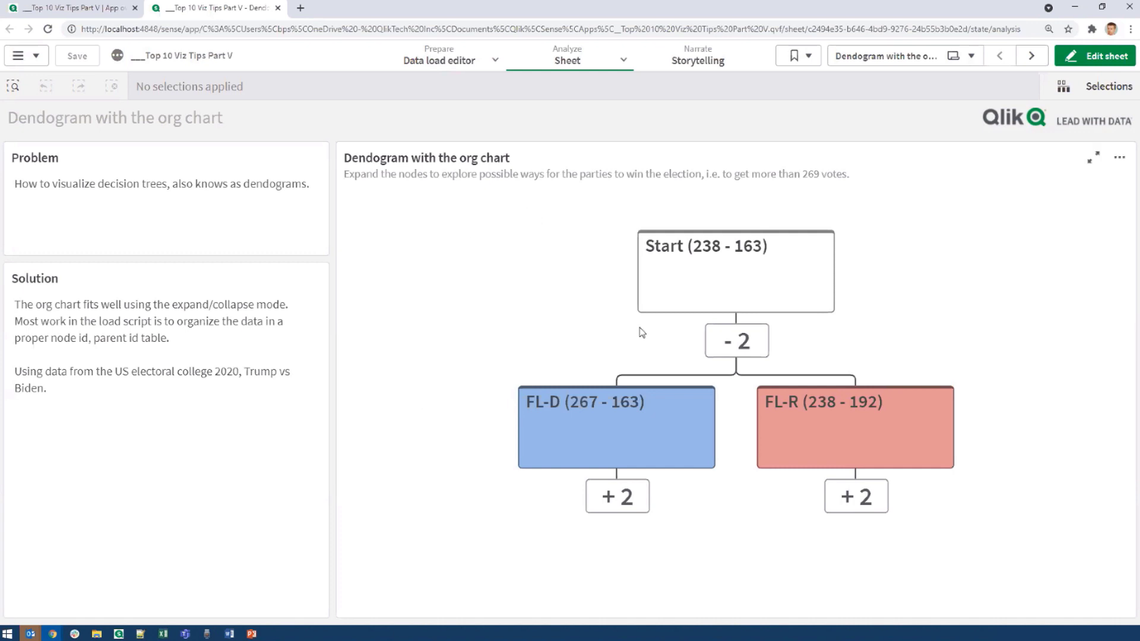
left_click(1095, 56)
left_click(34, 240)
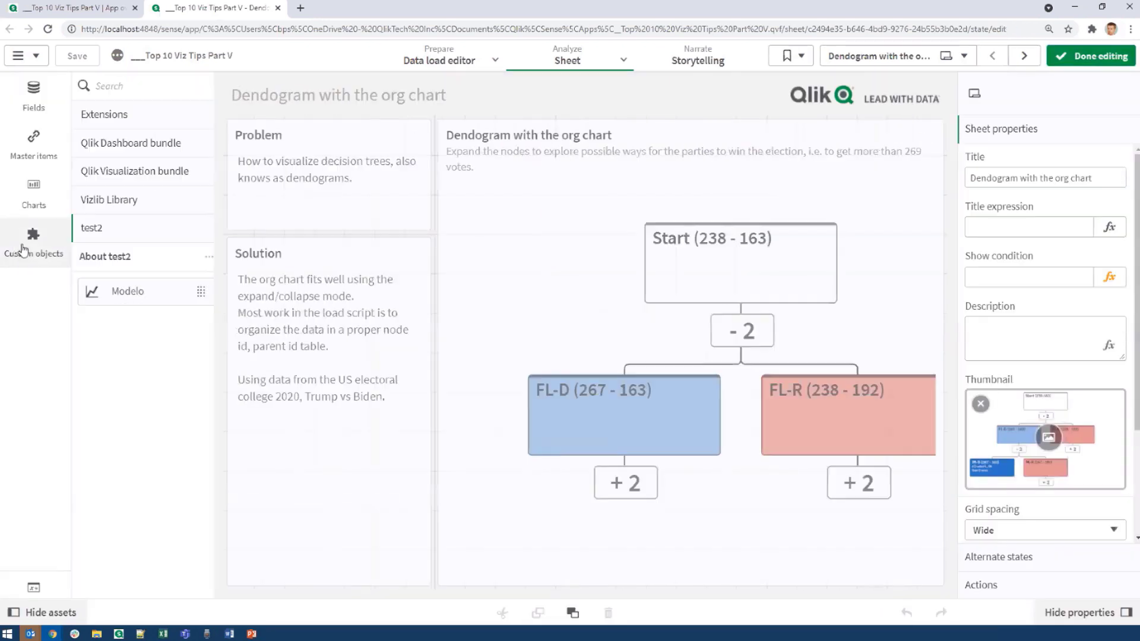
left_click(127, 174)
mouse_move(166, 440)
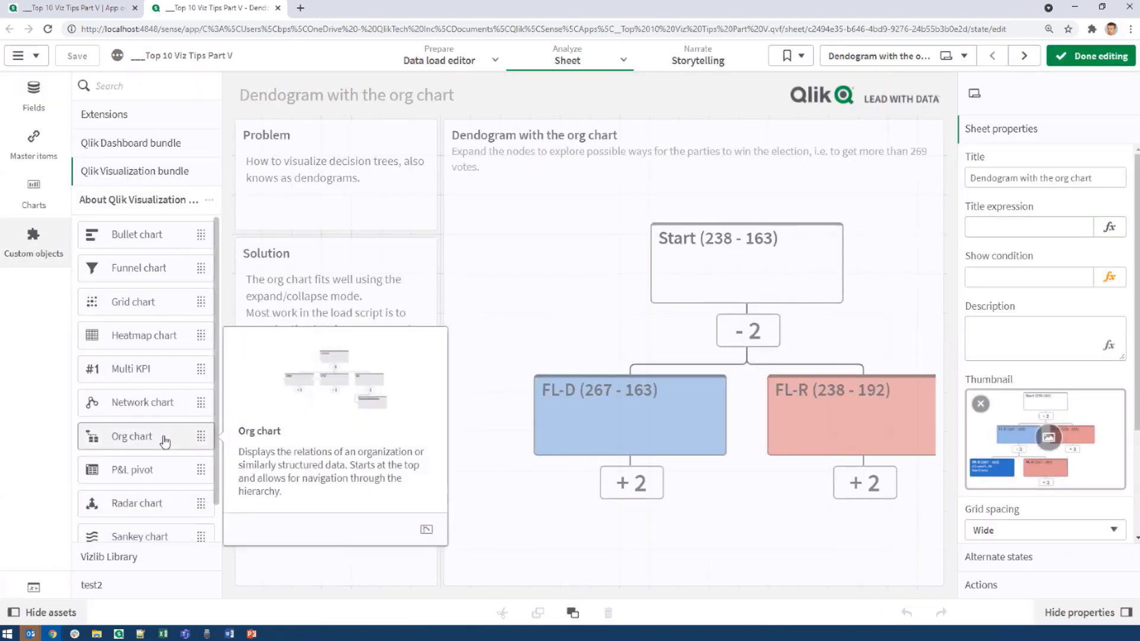
left_click(1091, 56)
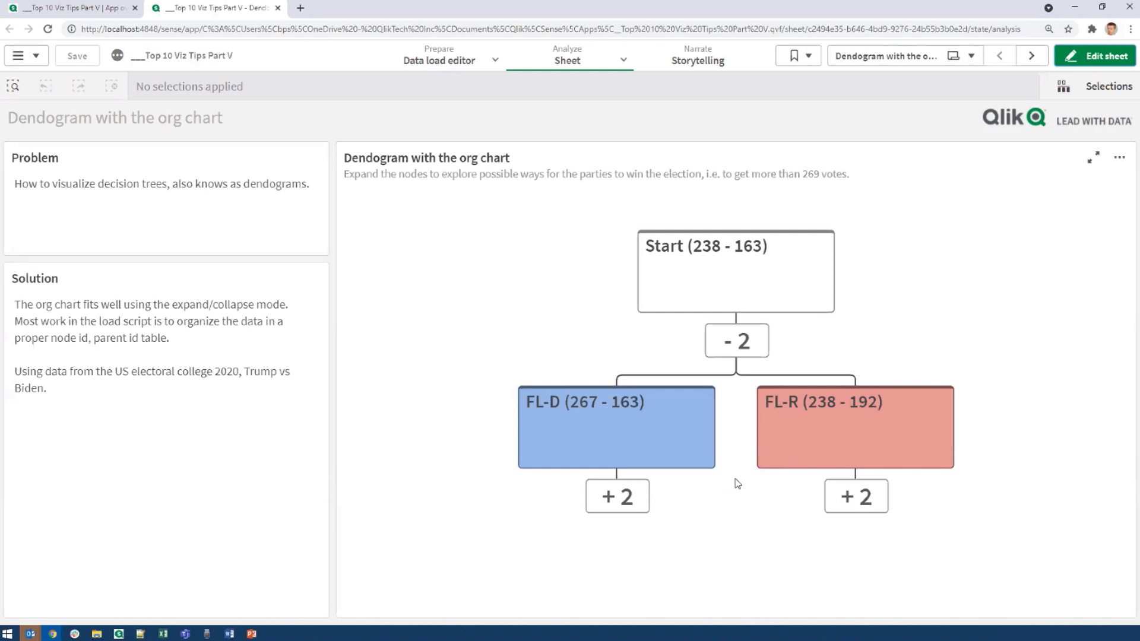
Expand the FL-R node of the org chart and its PA-D child.
left_click(871, 504)
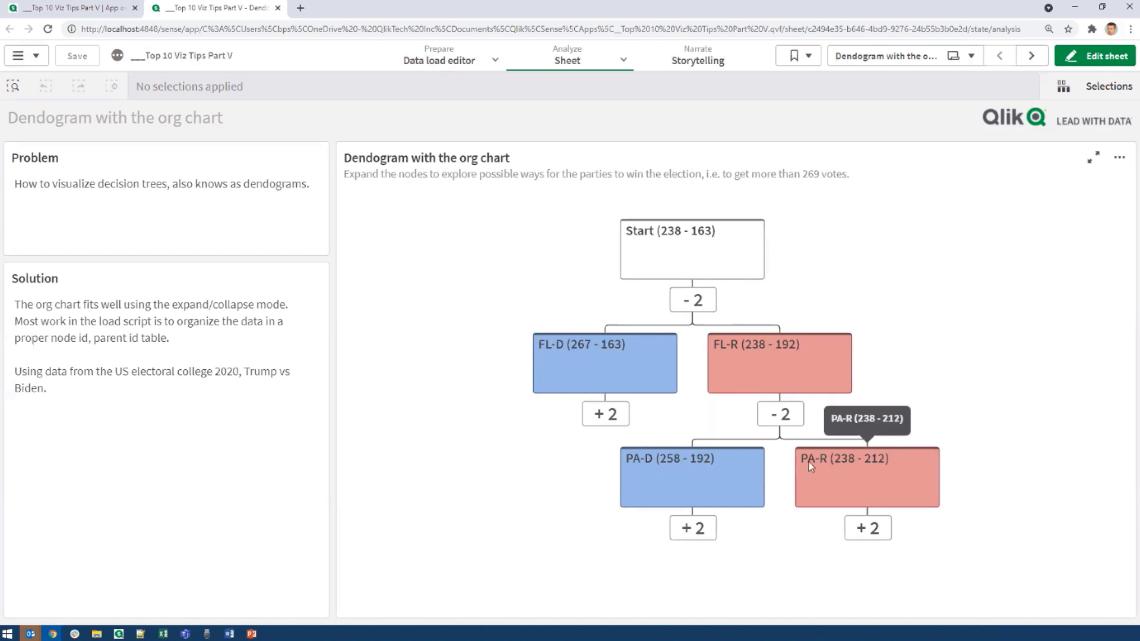
left_click(693, 537)
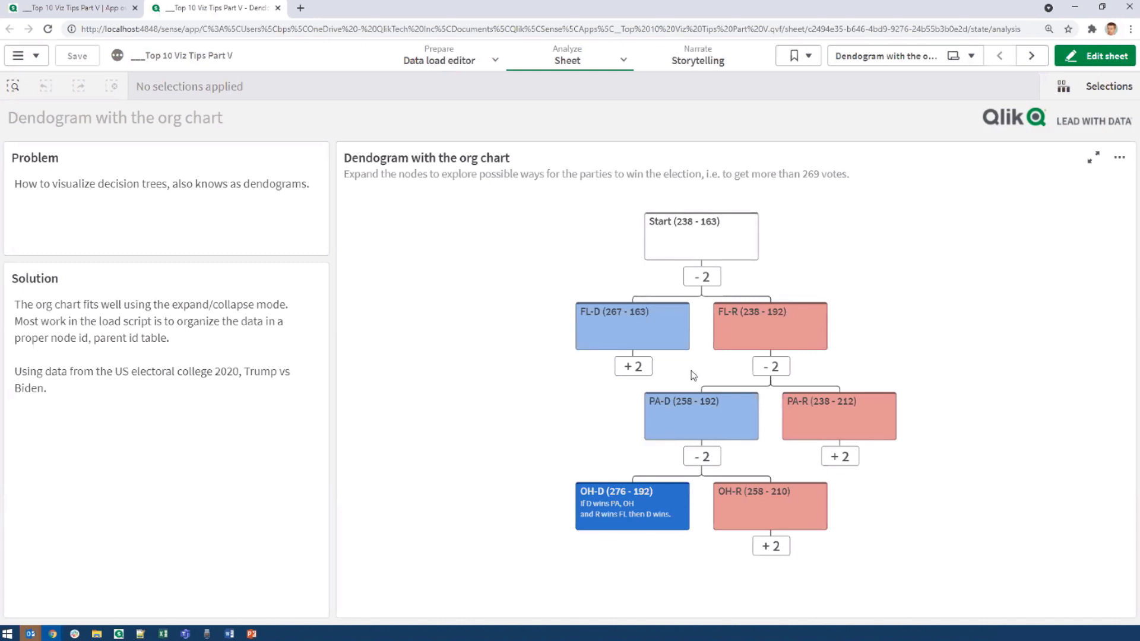
Expand the FL-D branch through its successive R nodes to the last level, and collapse the branch again.
left_click(634, 367)
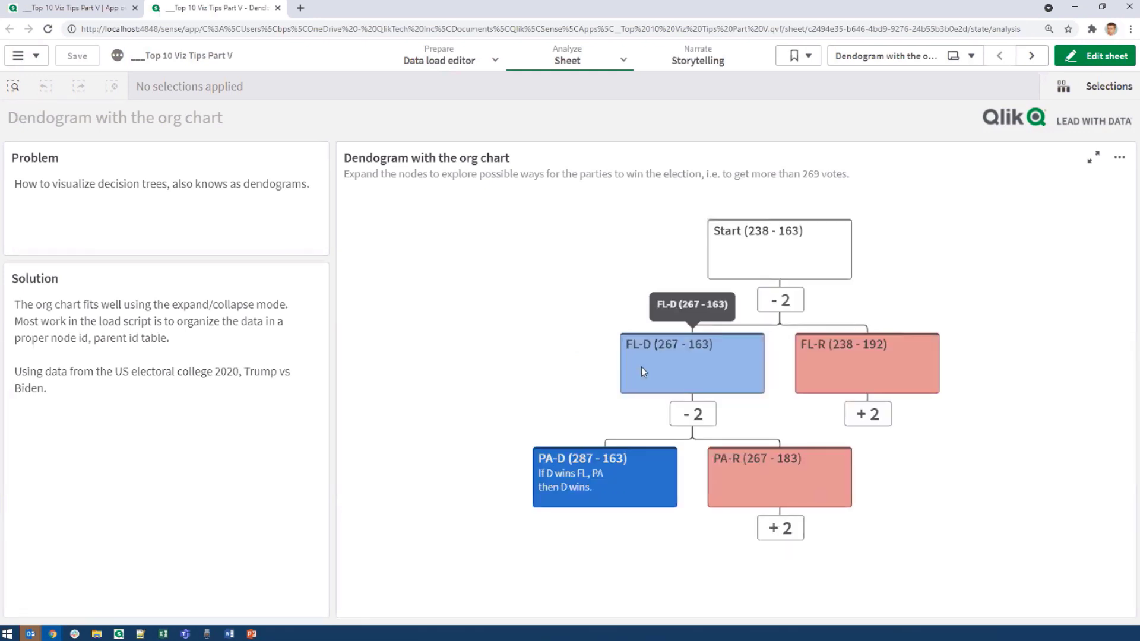
left_click(788, 529)
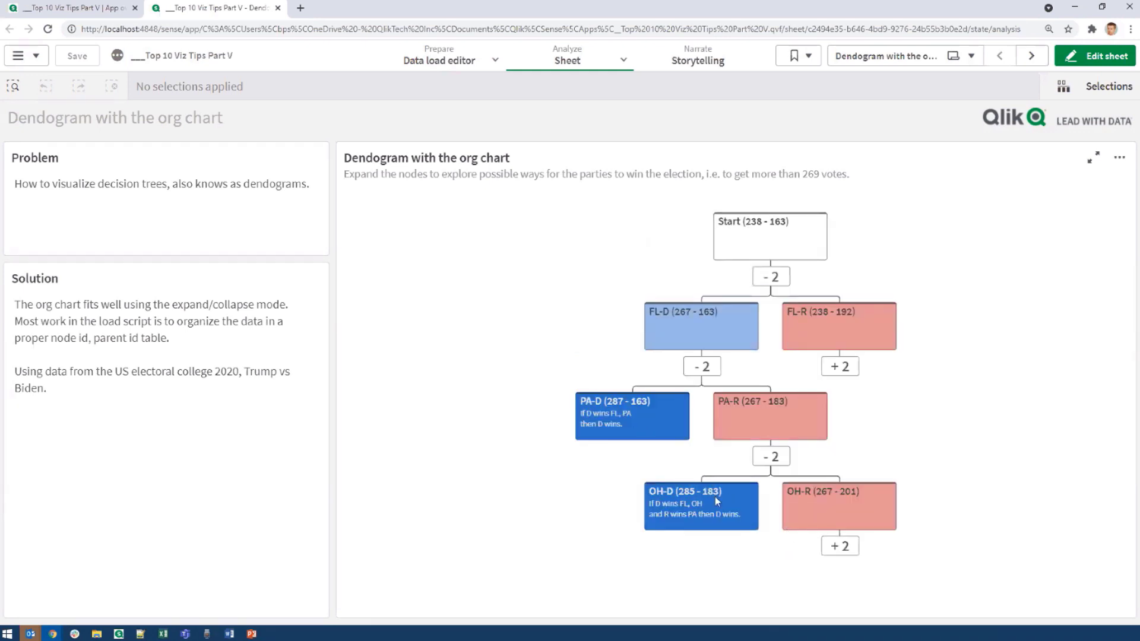
left_click(841, 546)
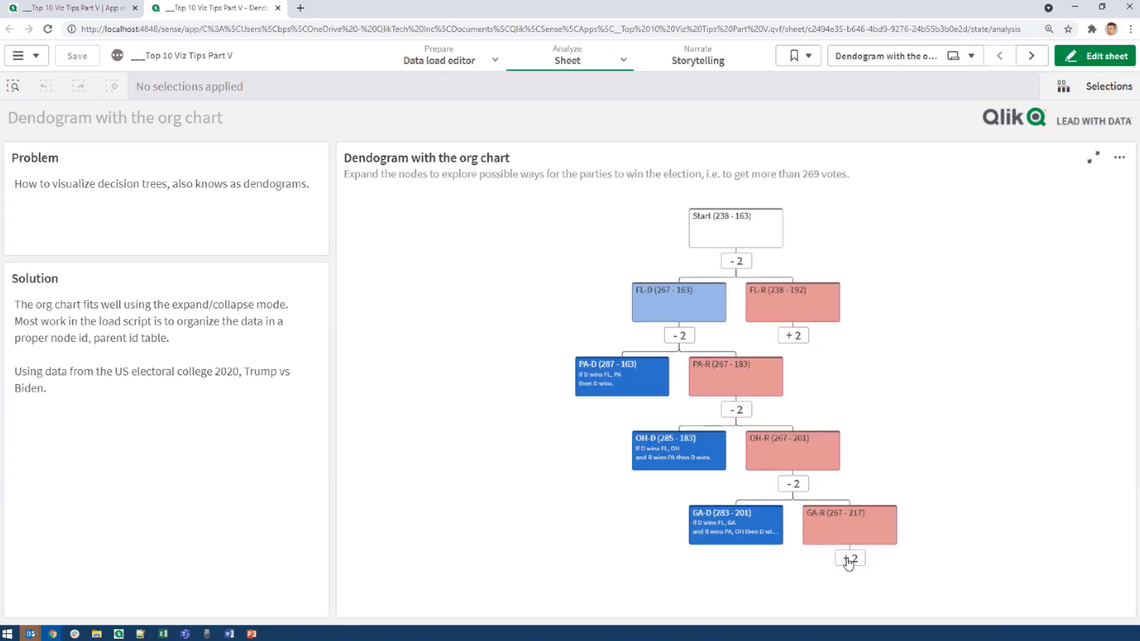
left_click(849, 561)
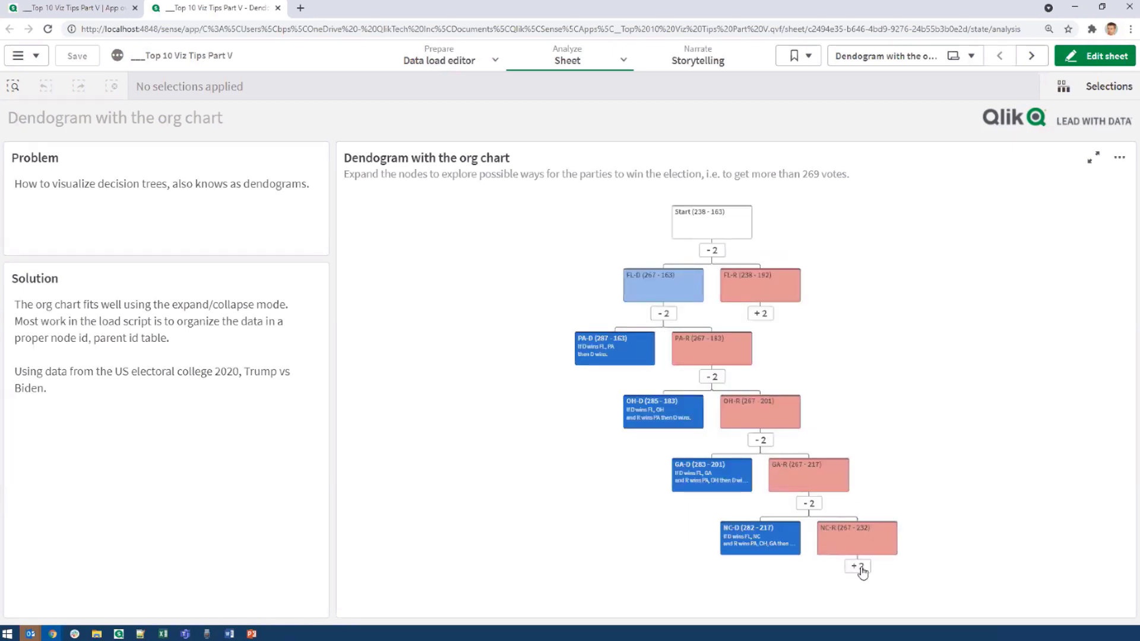
left_click(862, 571)
left_click(867, 576)
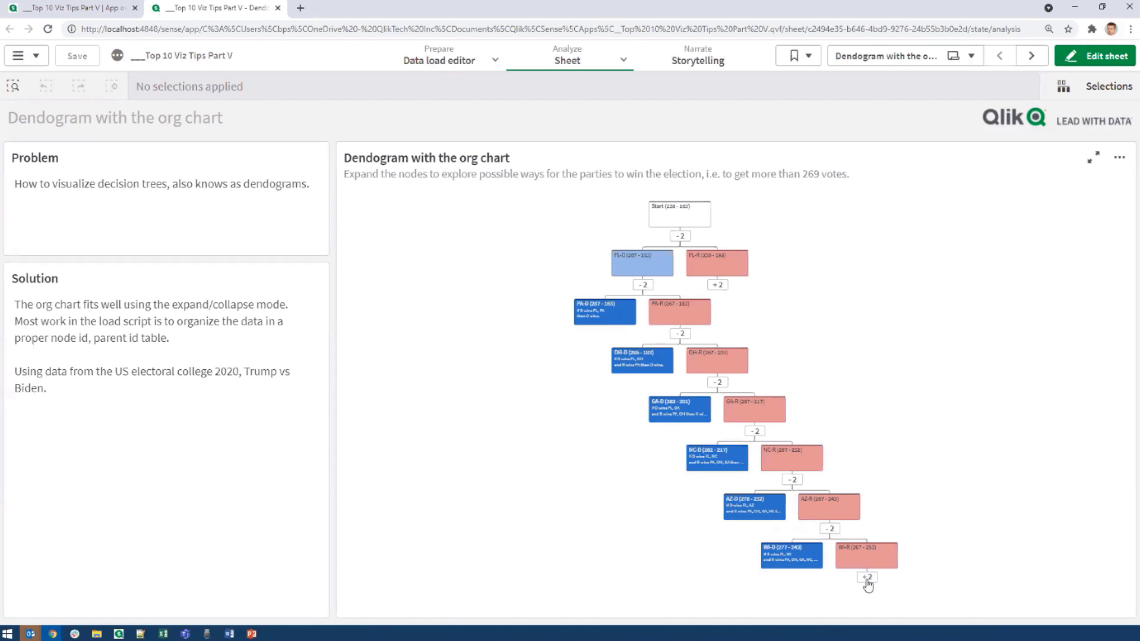
left_click(867, 577)
left_click(869, 584)
left_click(875, 582)
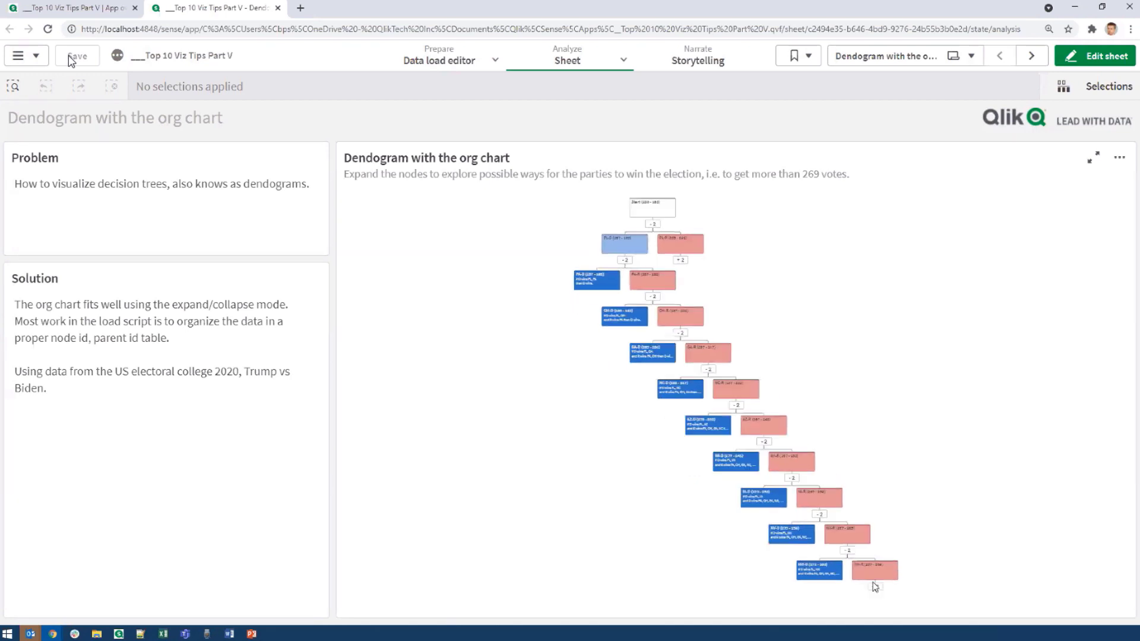
left_click(861, 593)
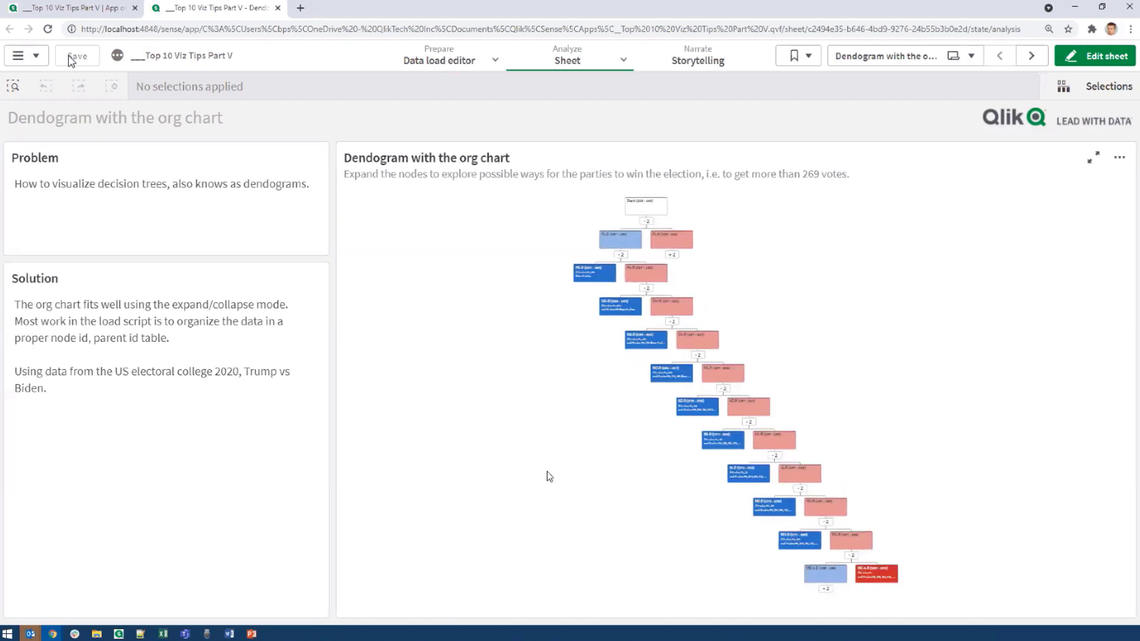
left_click(647, 289)
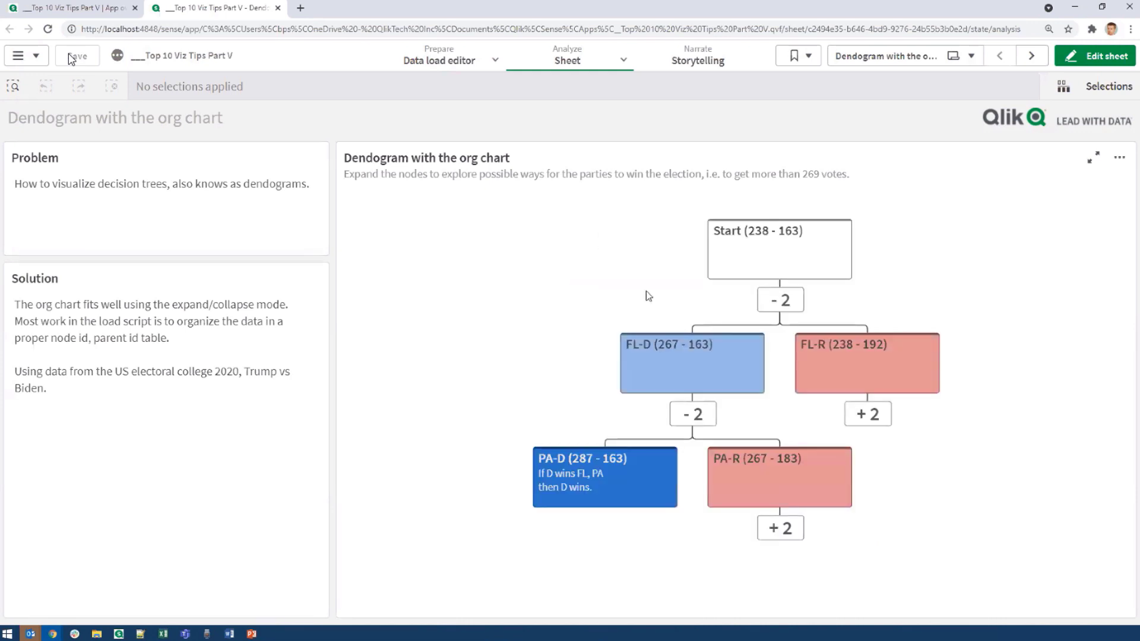
left_click(693, 415)
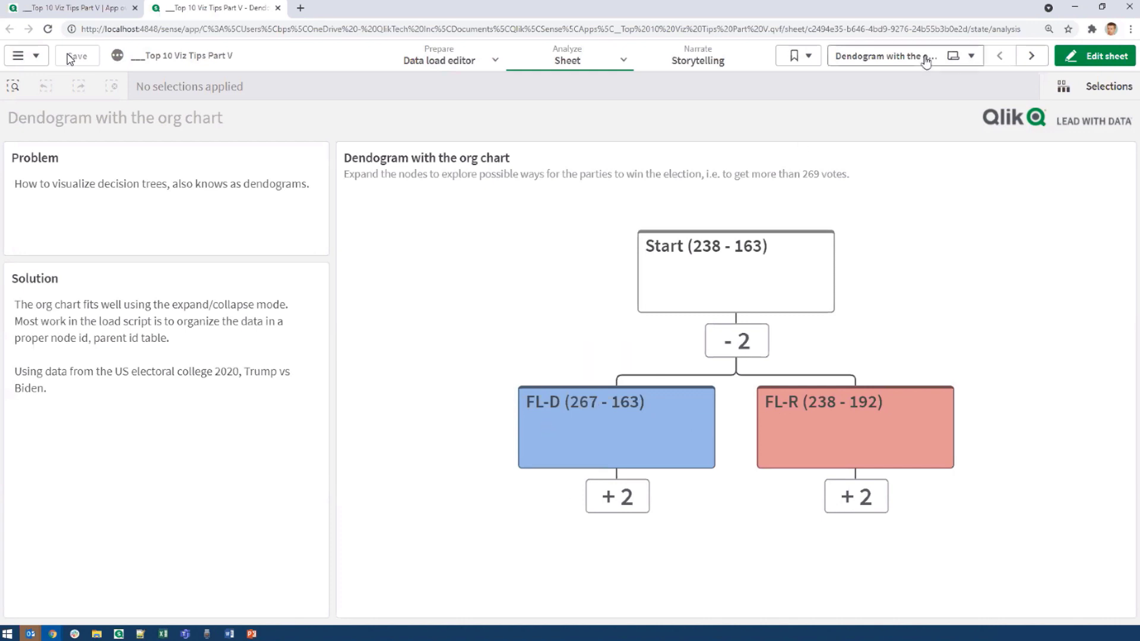
Open the Radial Dendogram sheet and filter the winning paths by D, R and Tie in turn, clearing each selection.
left_click(885, 56)
left_click(567, 202)
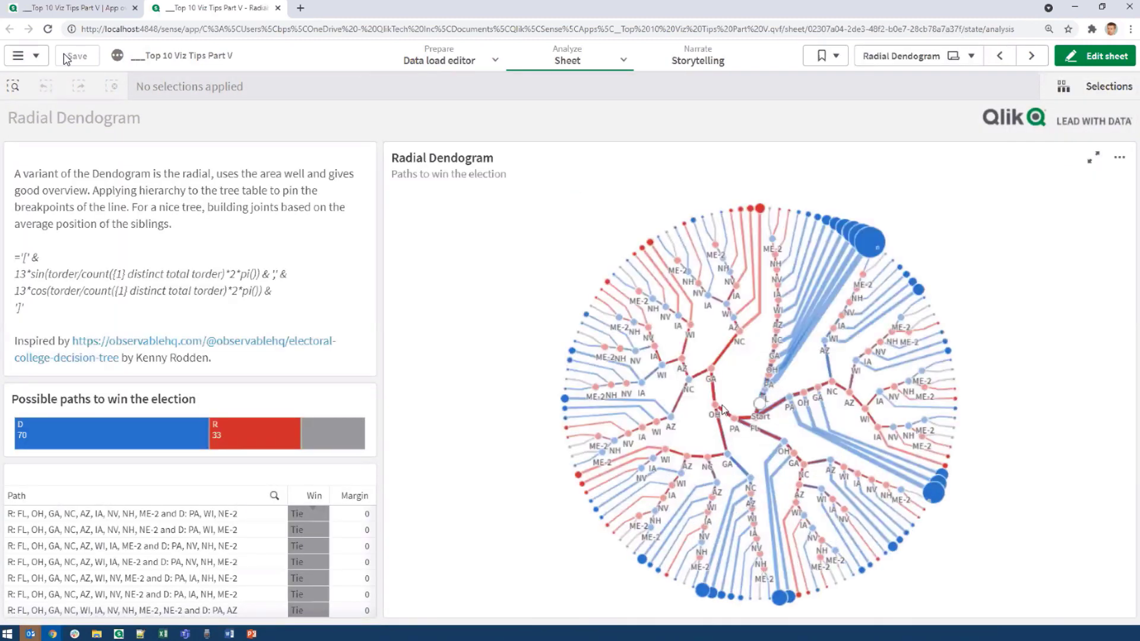
mouse_move(761, 411)
left_click(122, 435)
left_click(120, 434)
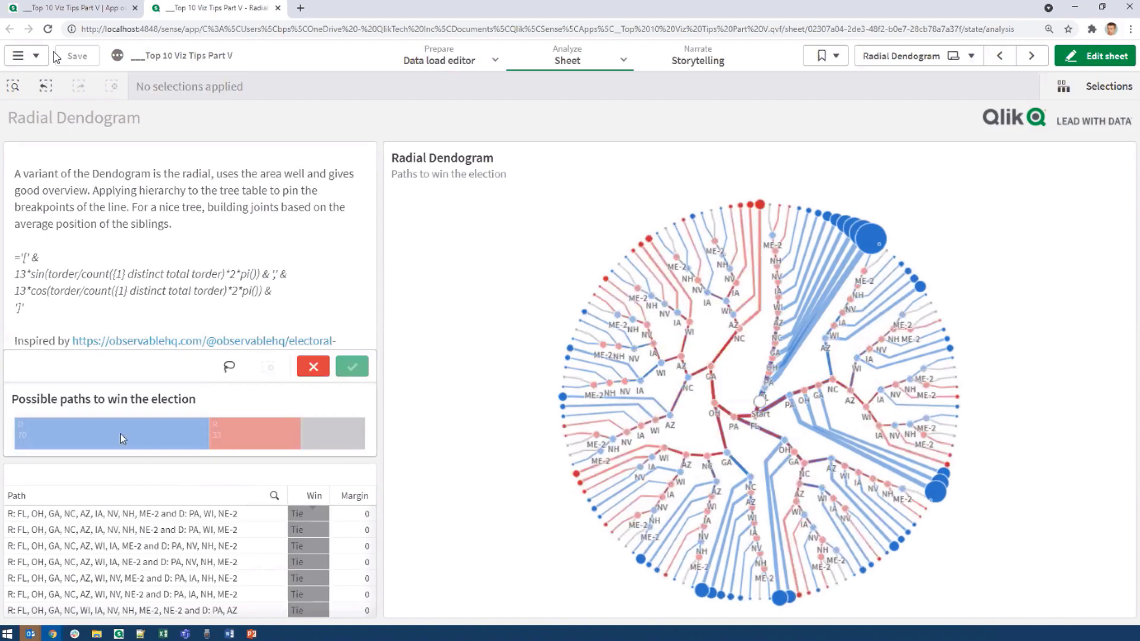
left_click(247, 438)
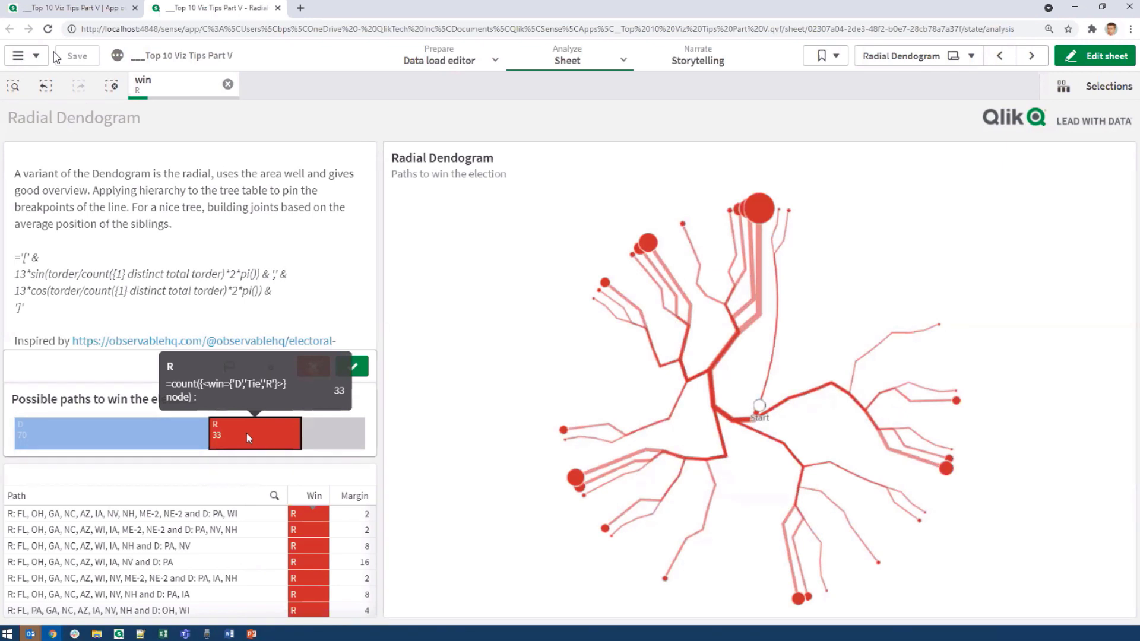
left_click(247, 432)
left_click(325, 446)
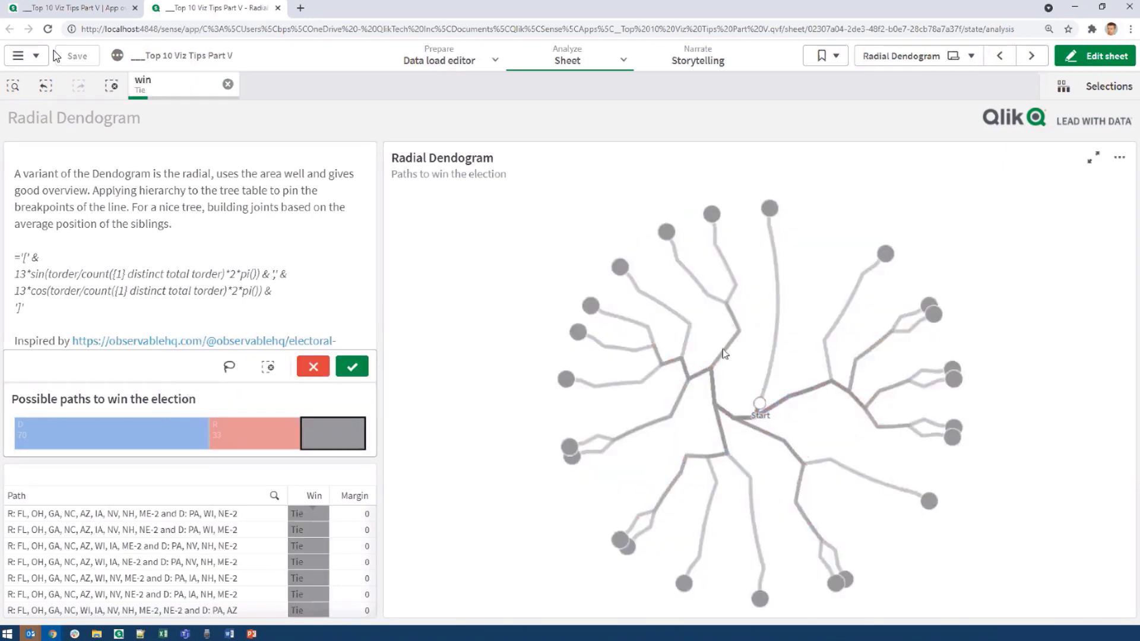
left_click(336, 440)
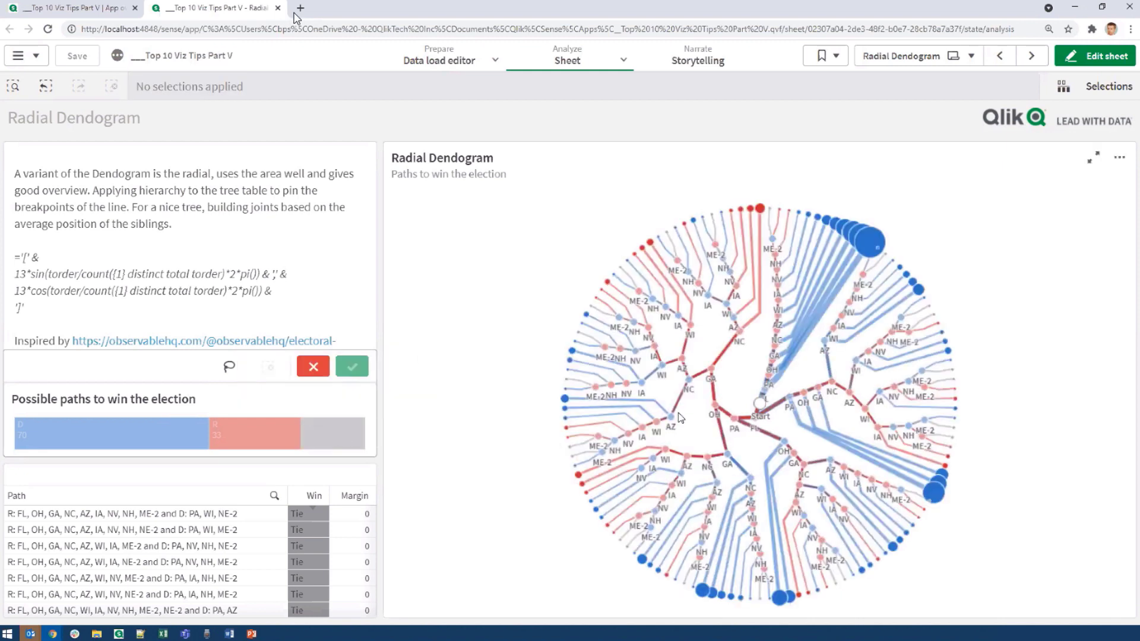
Examine the branches and state labels of the radial dendogram up close and as a whole.
mouse_move(680, 418)
scroll(744, 442, "up", 3)
left_click_drag(743, 442, 607, 528)
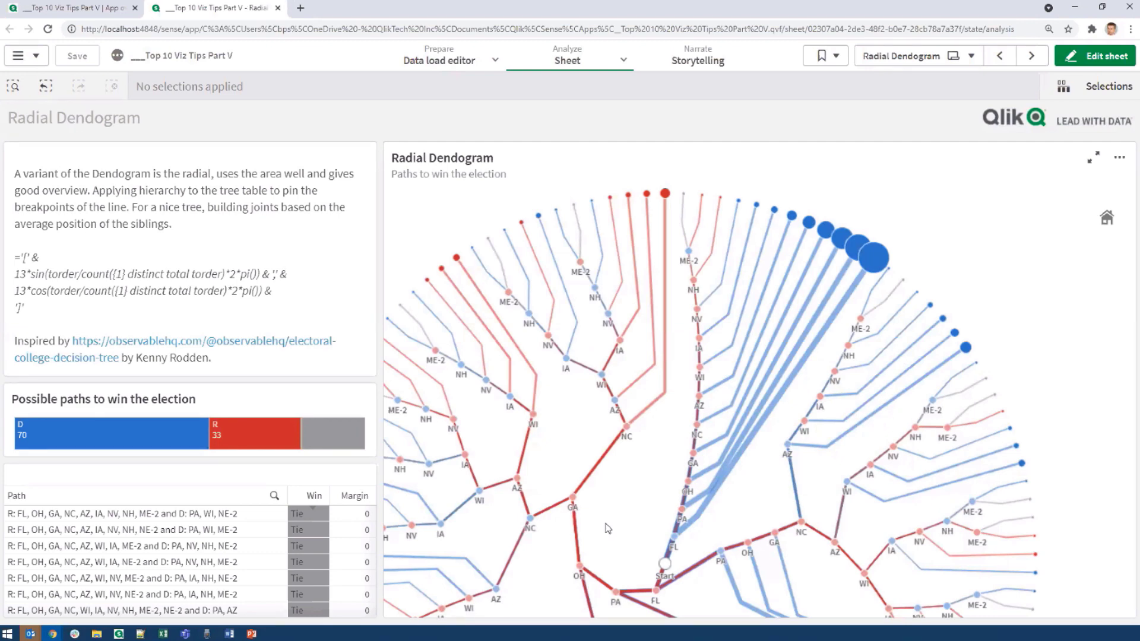
scroll(565, 518, "down", 5)
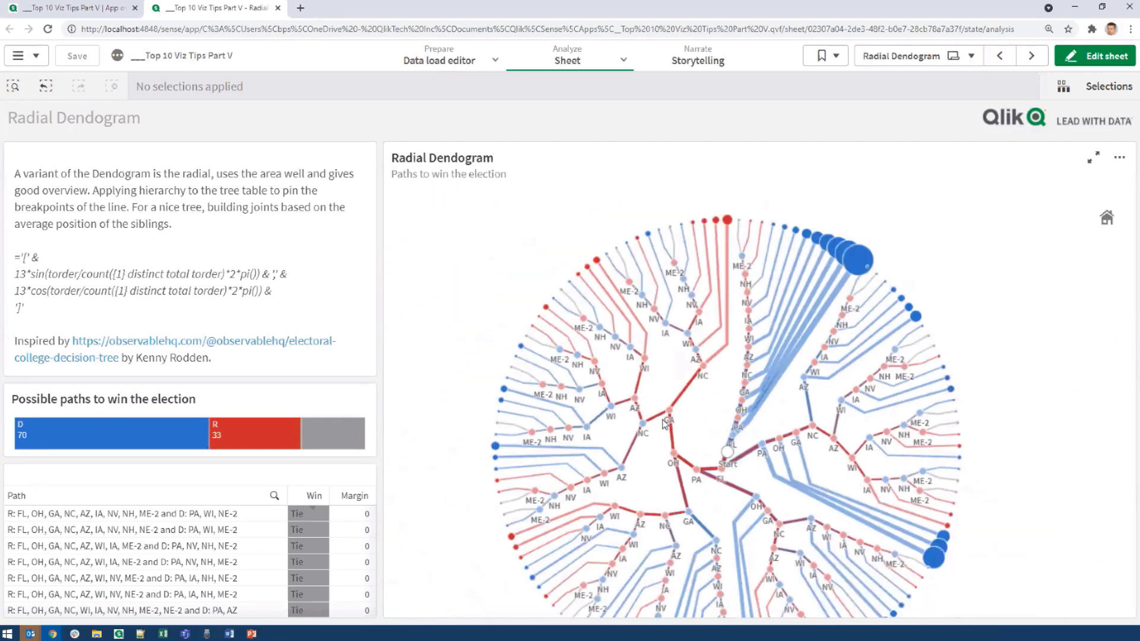
left_click_drag(646, 422, 615, 386)
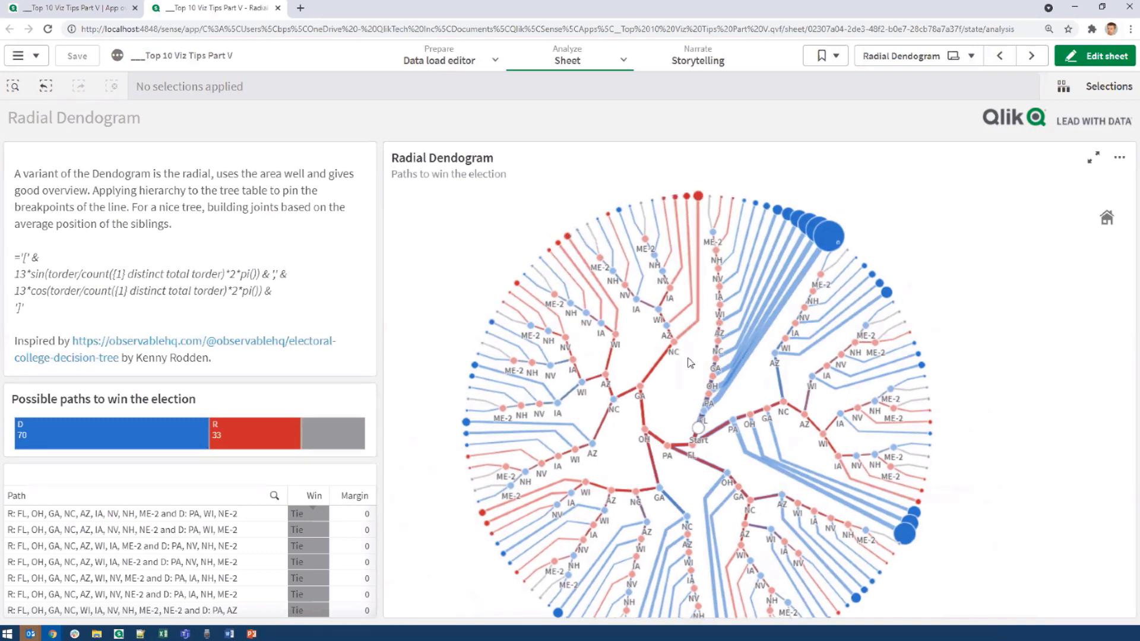
mouse_move(814, 328)
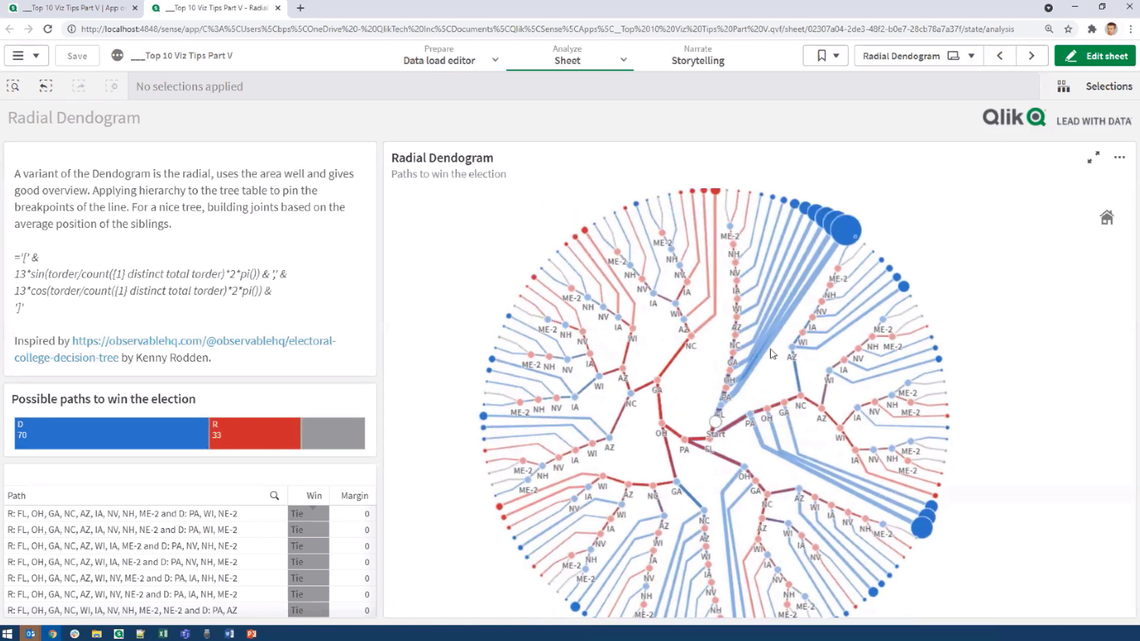
Go to the Linear Dendogram sheet and cycle the tree's orientation through Left and Round to Up.
left_click(1034, 57)
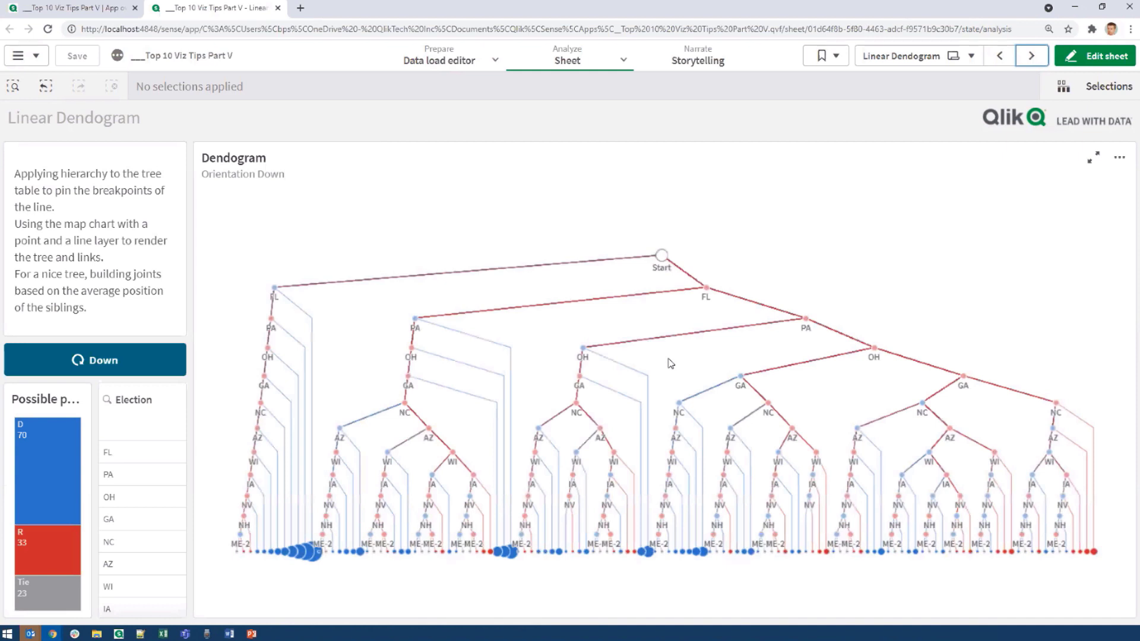
left_click(123, 368)
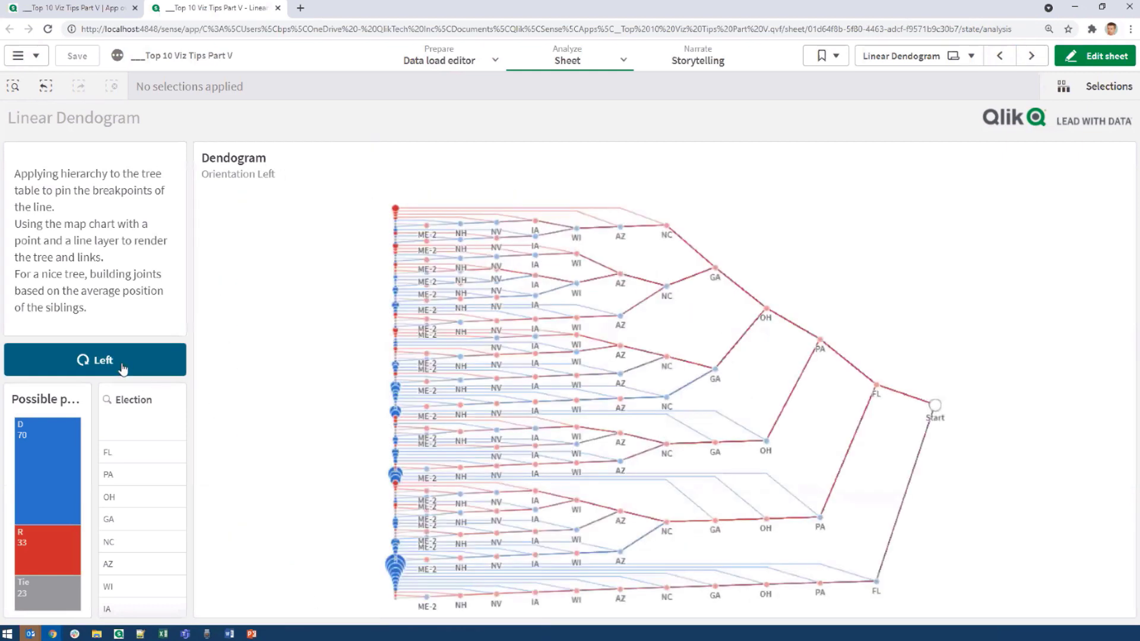
left_click(123, 368)
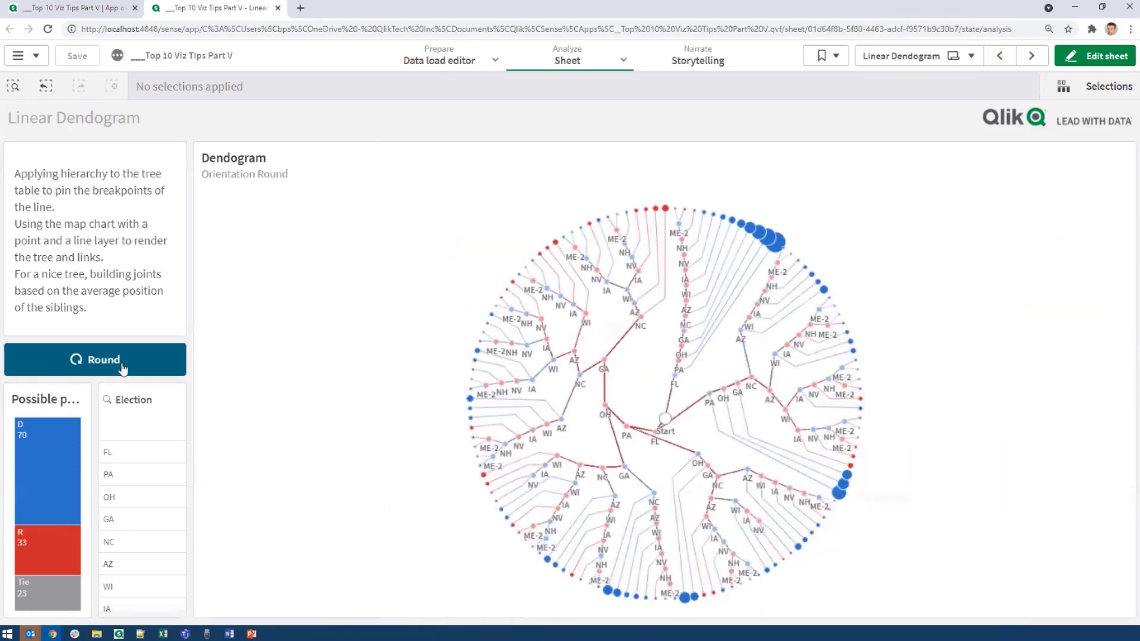
left_click(122, 368)
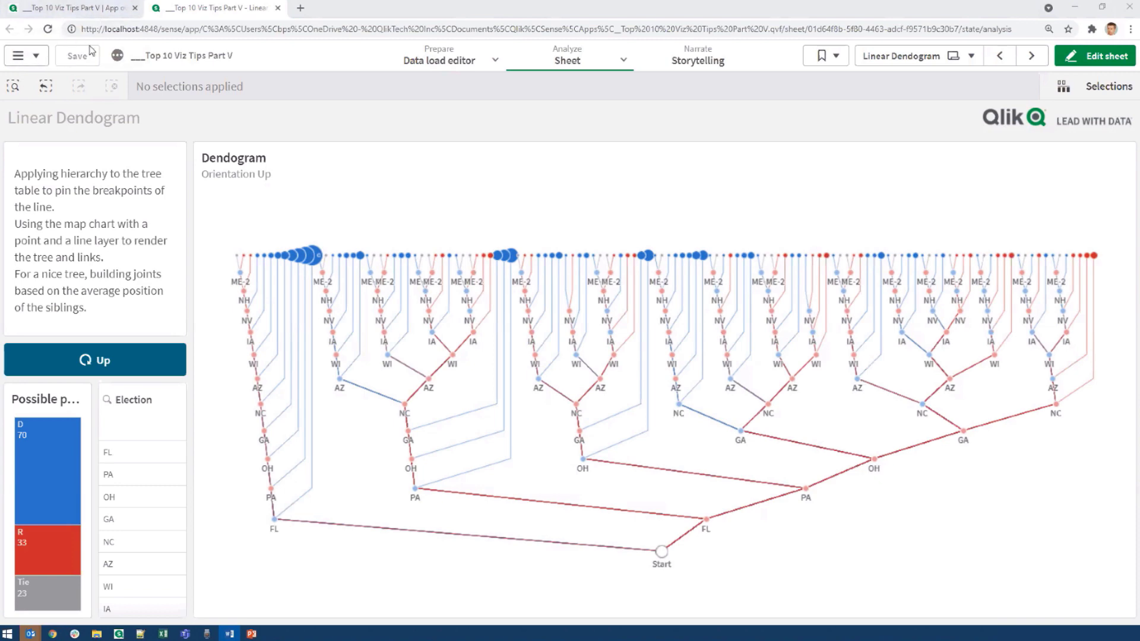
Return to the app overview and open the Cartograms sheet.
left_click(18, 55)
left_click(48, 146)
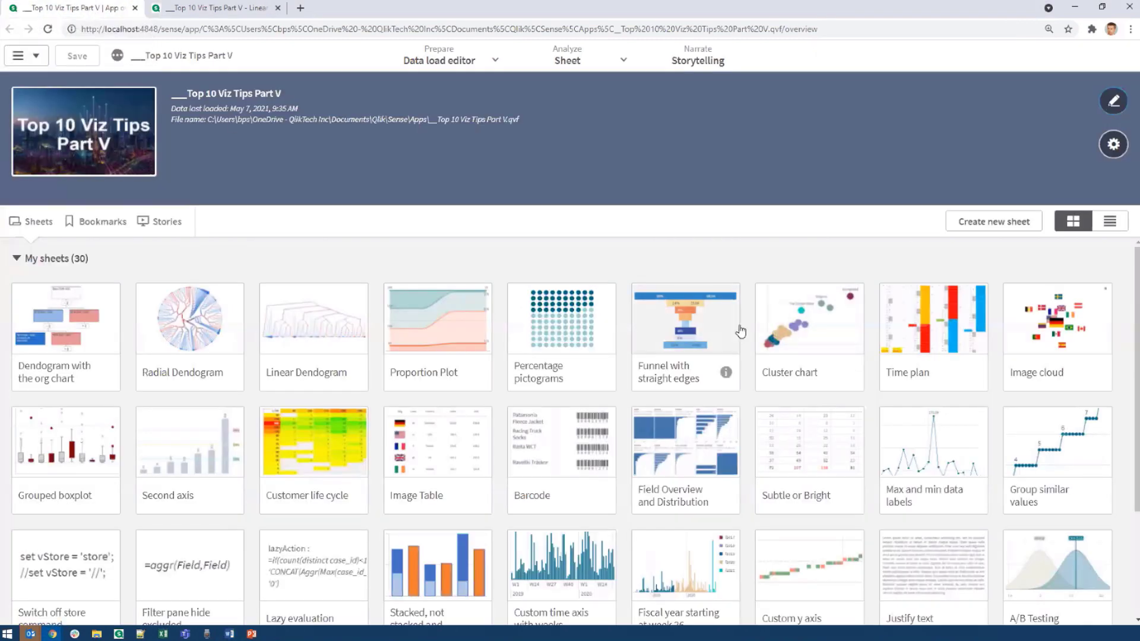
scroll(740, 331, "down", 4)
left_click(171, 556)
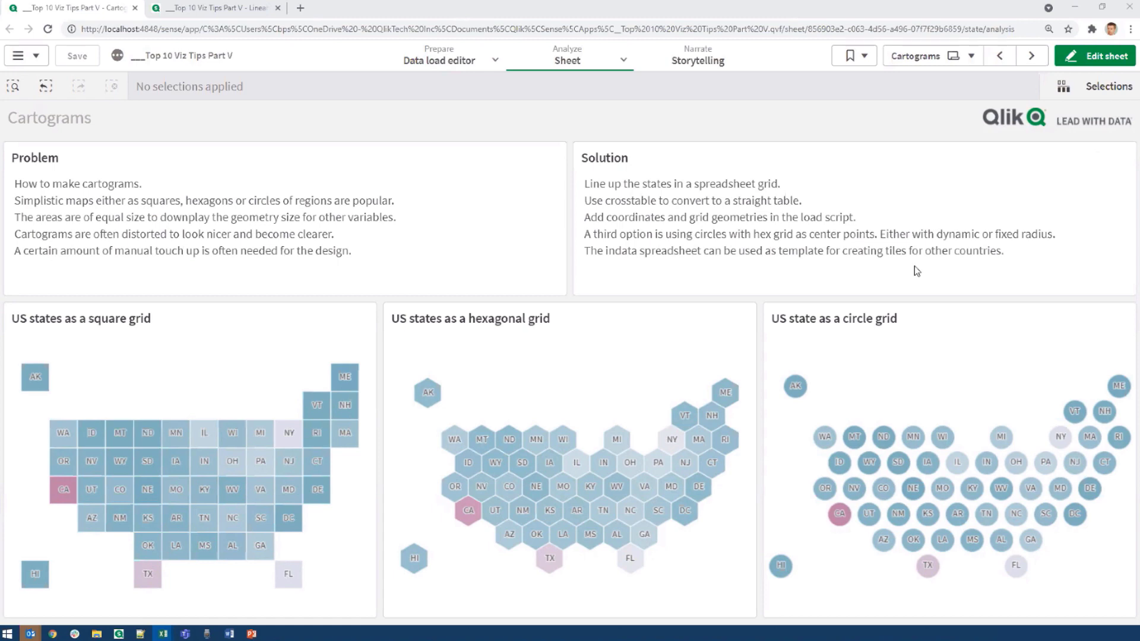
Switch to the us_grid.xlsx workbook in Excel and place its window beside the square grid map for comparison.
key("alt+Tab")
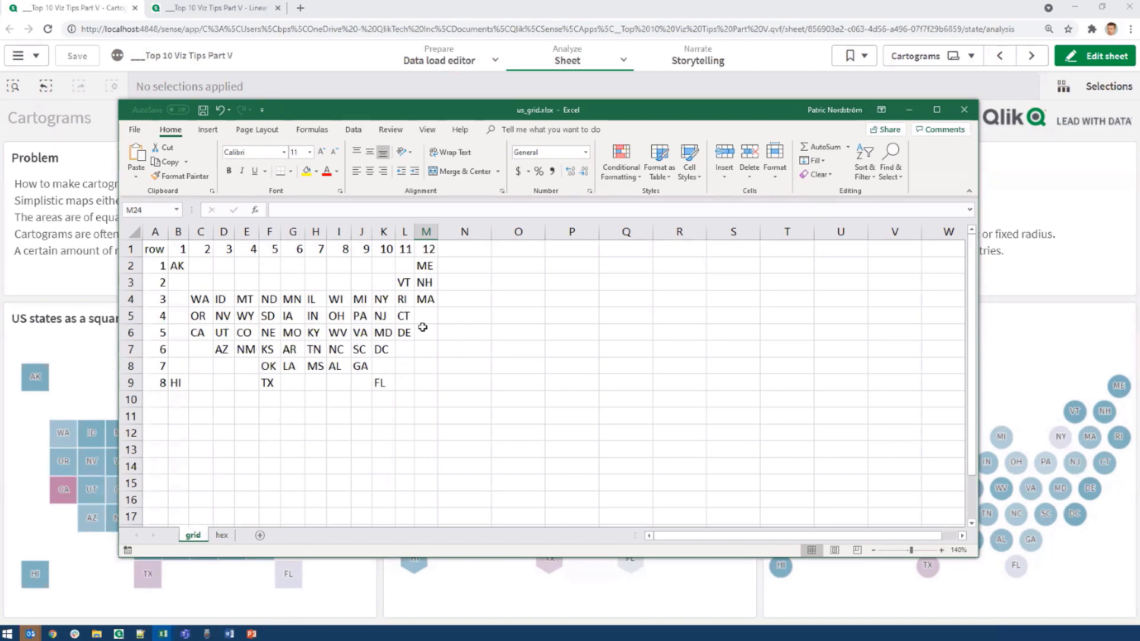
left_click_drag(324, 118, 629, 154)
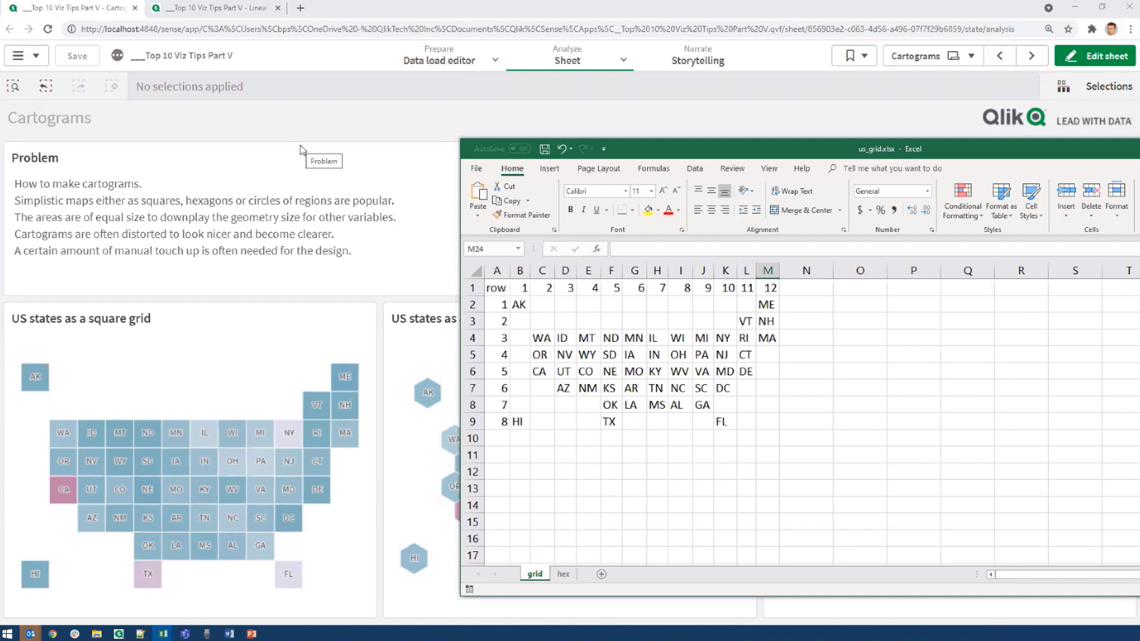
left_click_drag(679, 158, 607, 155)
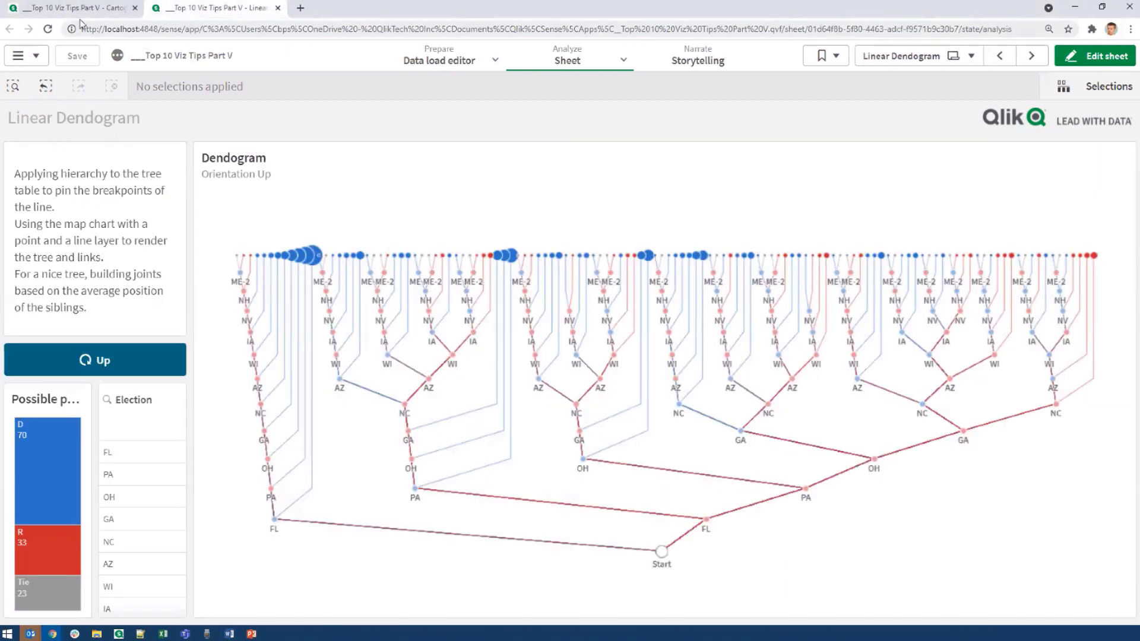
From the Linear Dendogram sheet, return to the Qlik Sense app overview and open the Use the titles sheet.
left_click(18, 56)
left_click(42, 90)
scroll(938, 413, "down", 2)
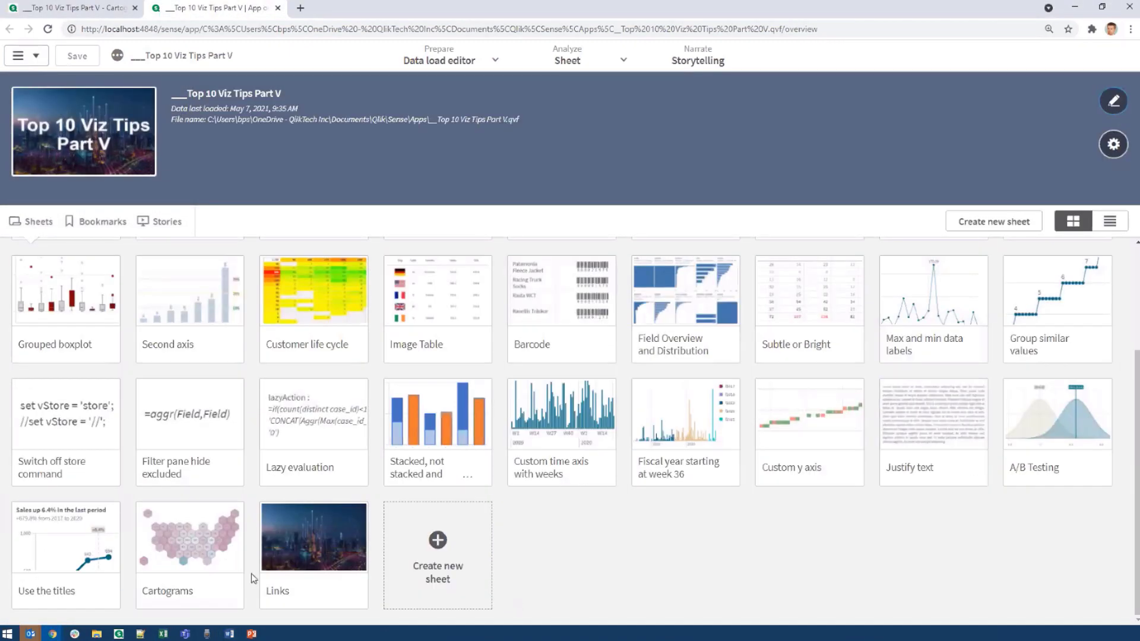
left_click(31, 525)
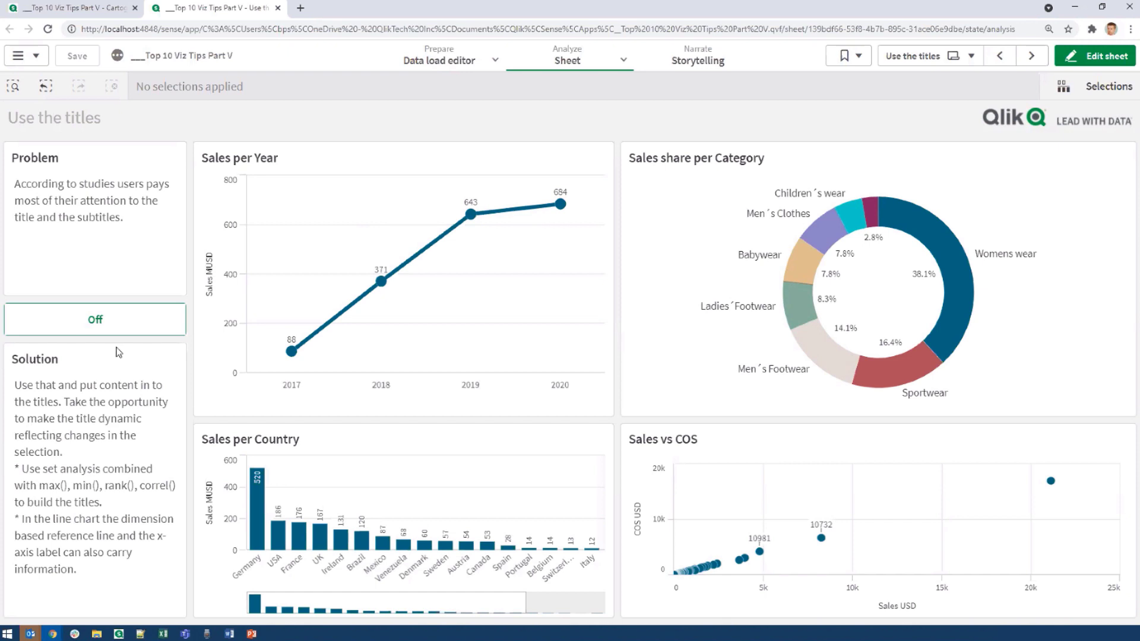
Turn on the informative titles and test them by selecting Sportwear, Children´s wear and Babywear in the category donut, discarding the selection.
left_click(95, 321)
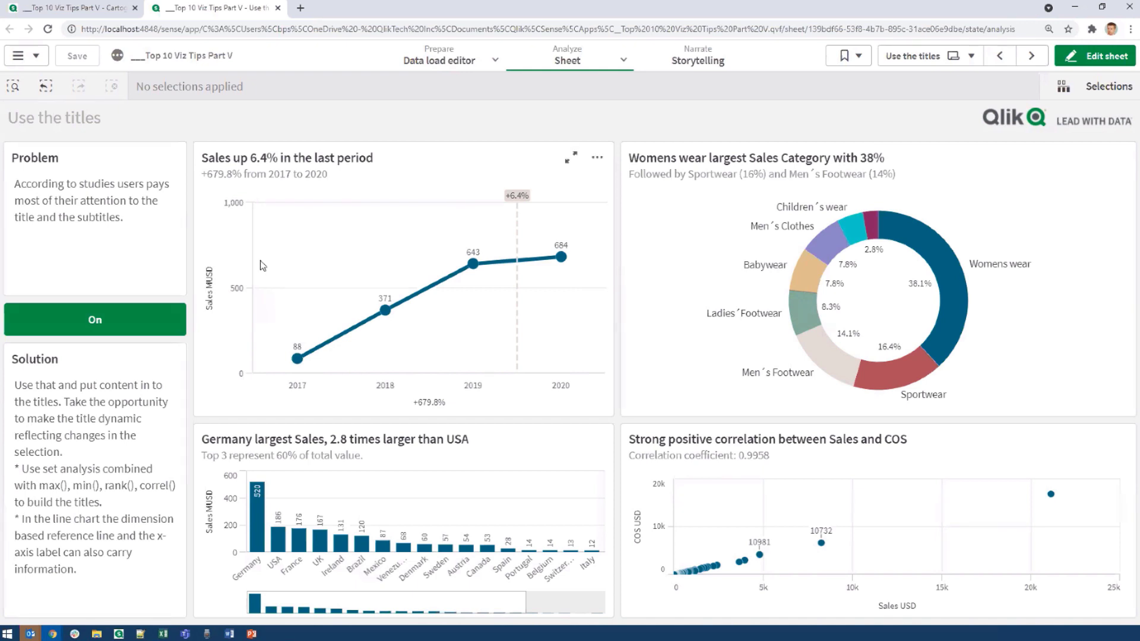
left_click(925, 375)
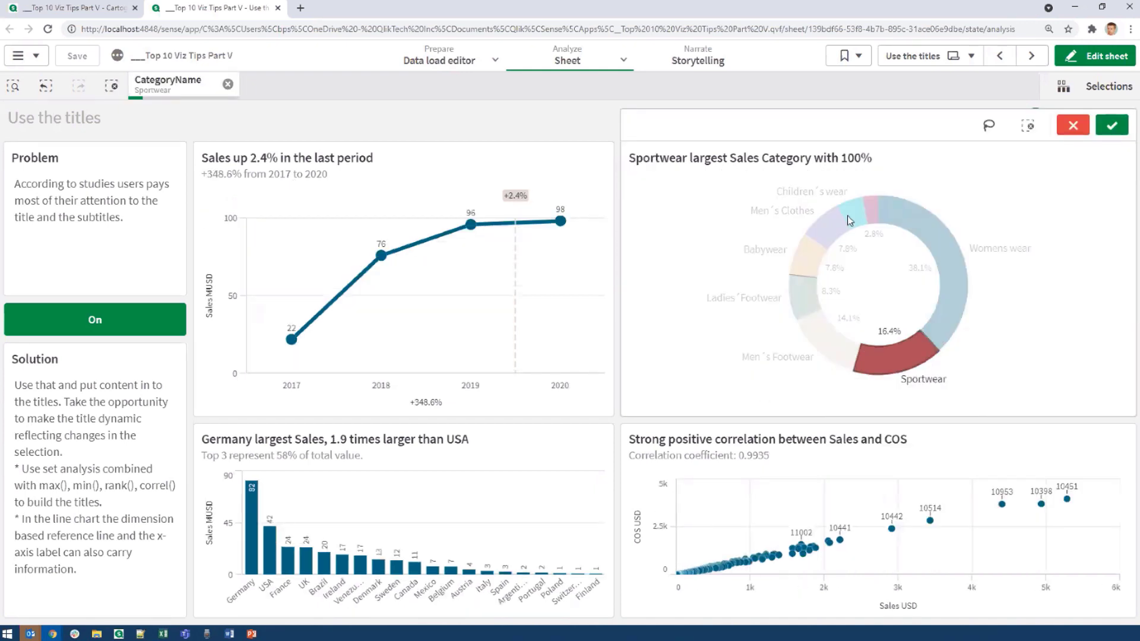
left_click(846, 215)
left_click(900, 373)
left_click(858, 223)
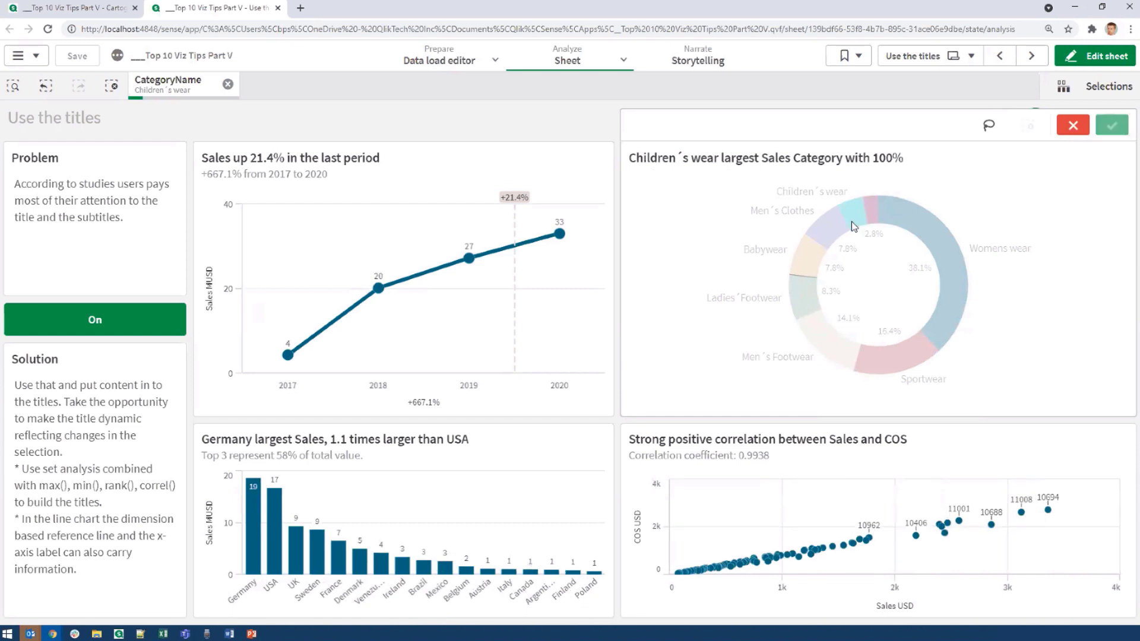
left_click(803, 267)
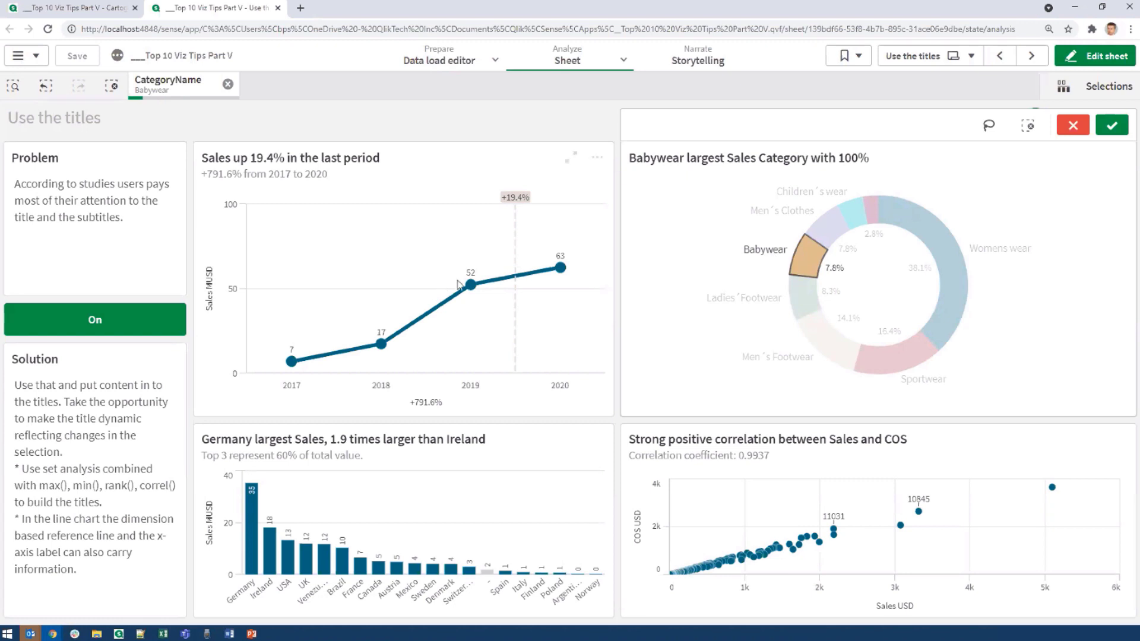
key("Escape")
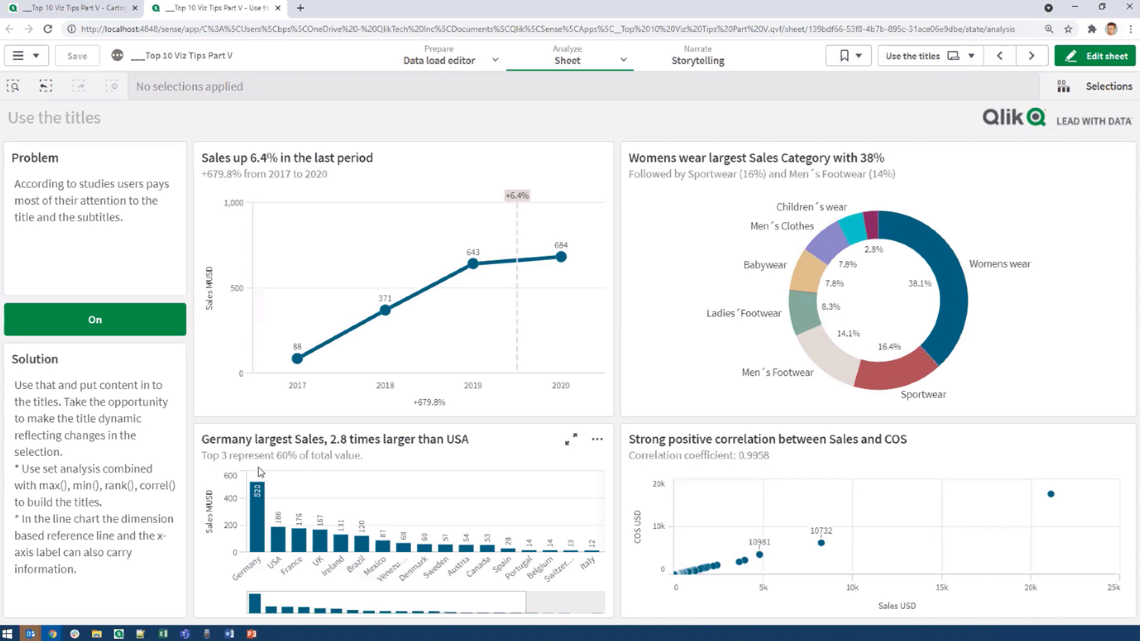
Compare the plain and informative chart titles by switching the sheet's title toggle off and on twice.
left_click(92, 324)
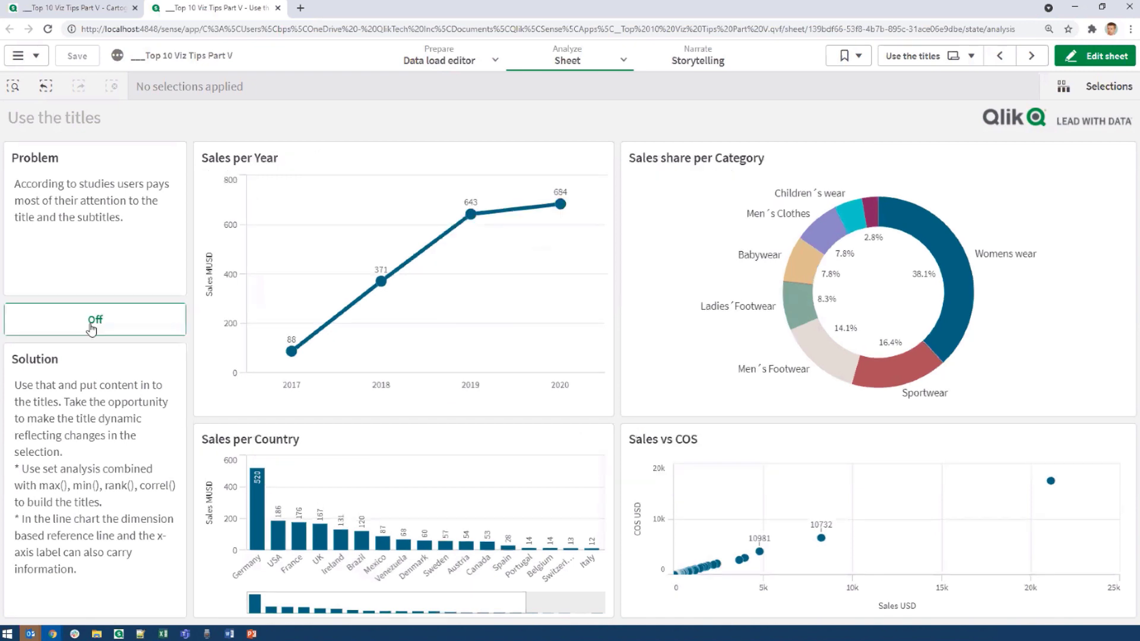
left_click(92, 323)
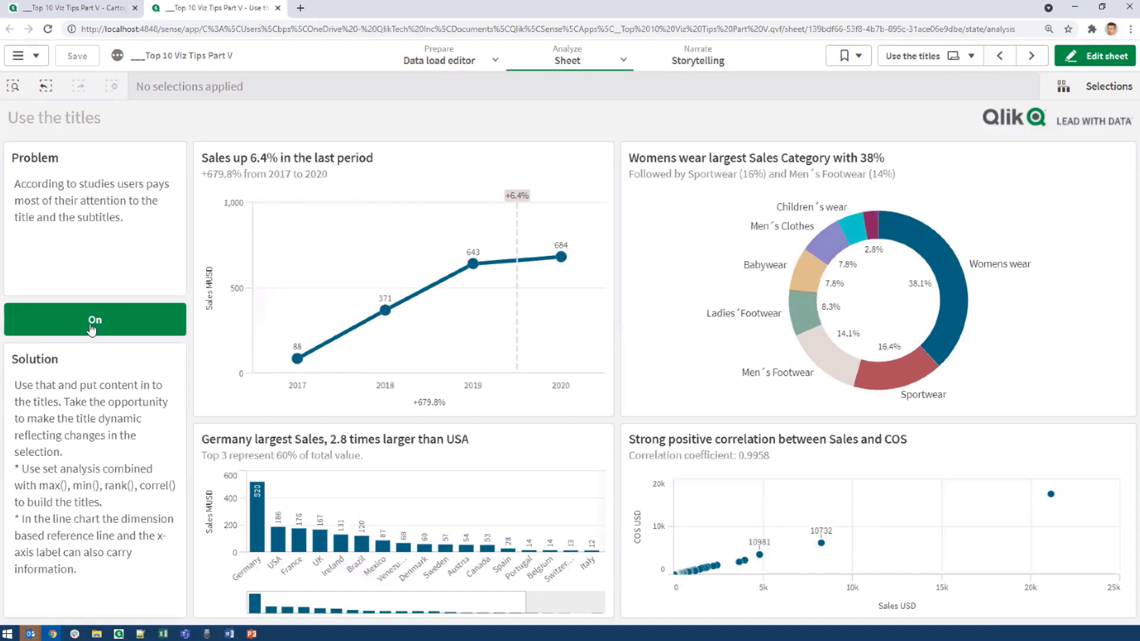
left_click(91, 328)
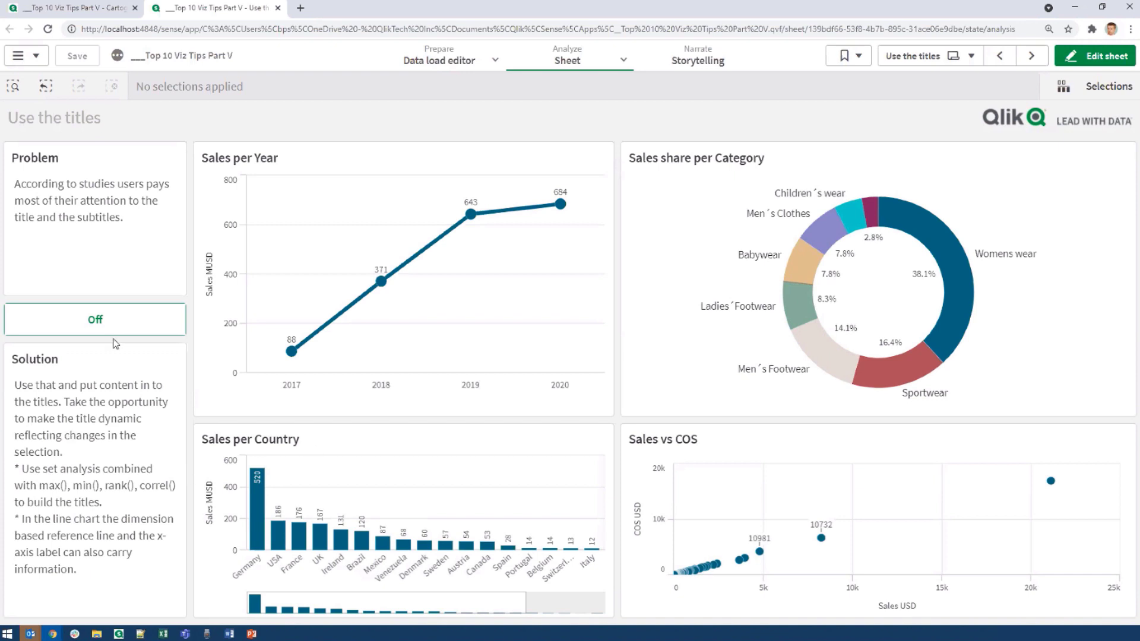
left_click(83, 330)
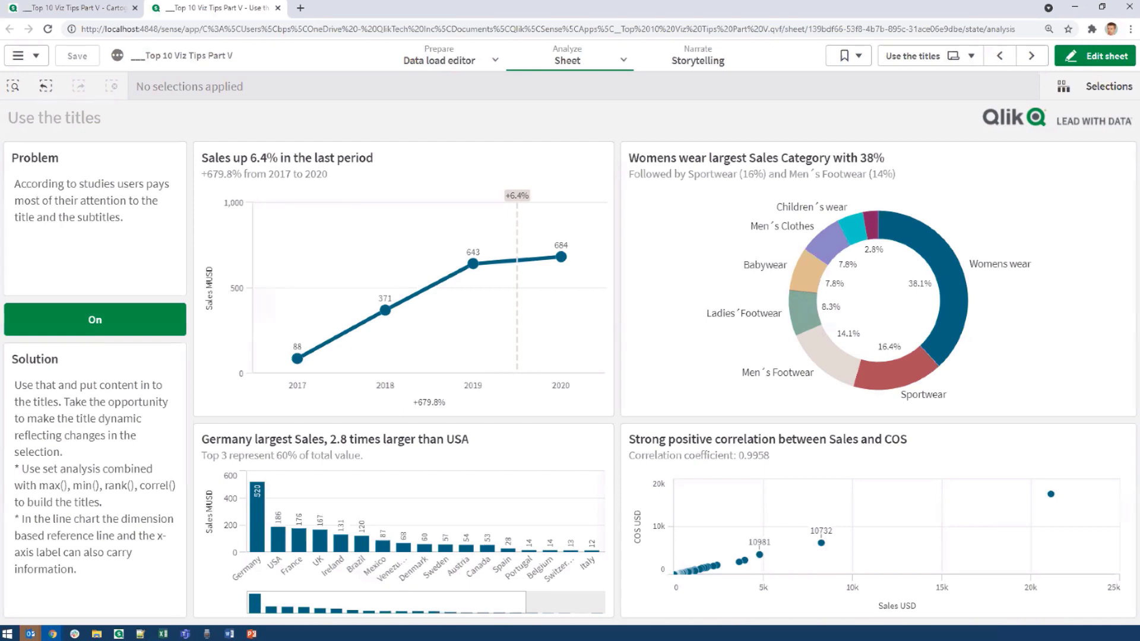
In edit mode, examine the full title expression of the sales line chart and leave it unchanged, returning to the analysis view.
left_click(1095, 56)
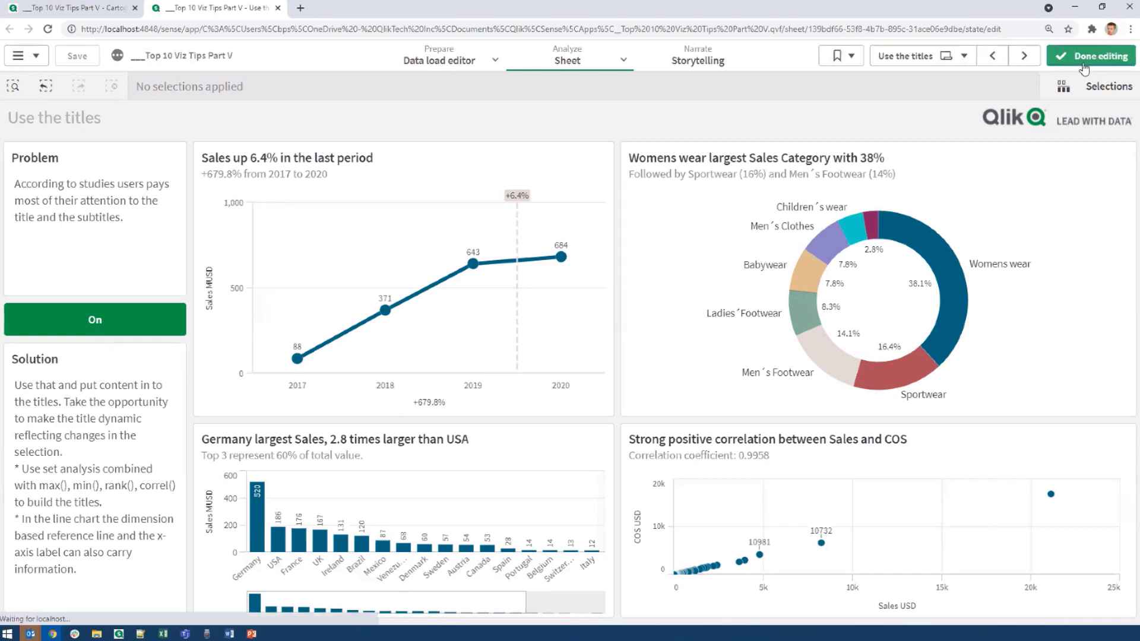
left_click(522, 196)
left_click(1009, 215)
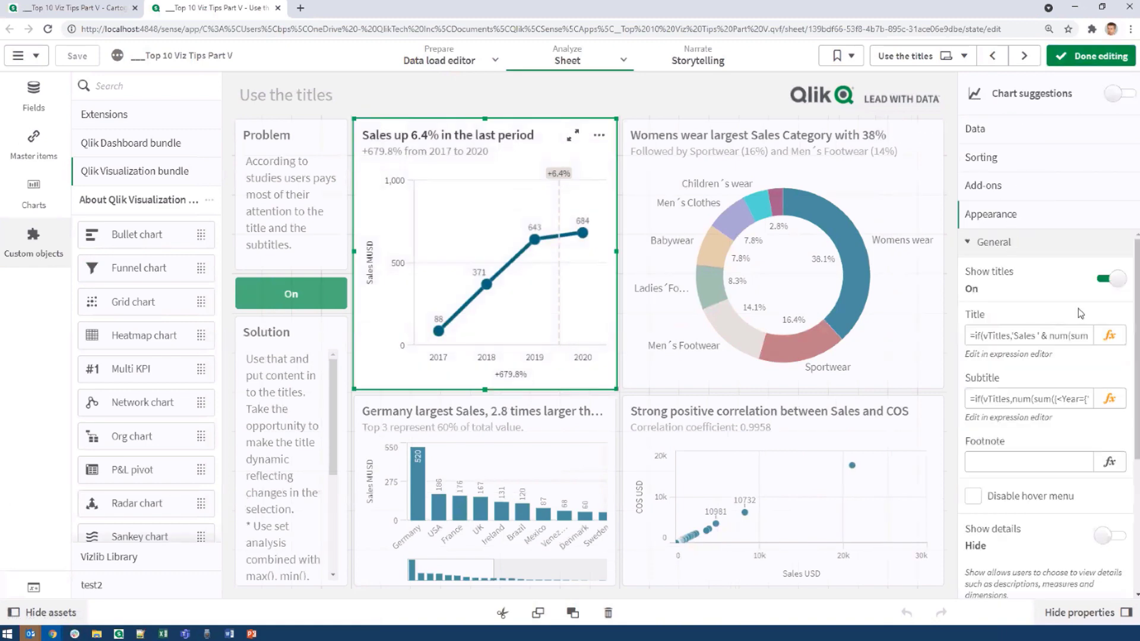
left_click(1109, 336)
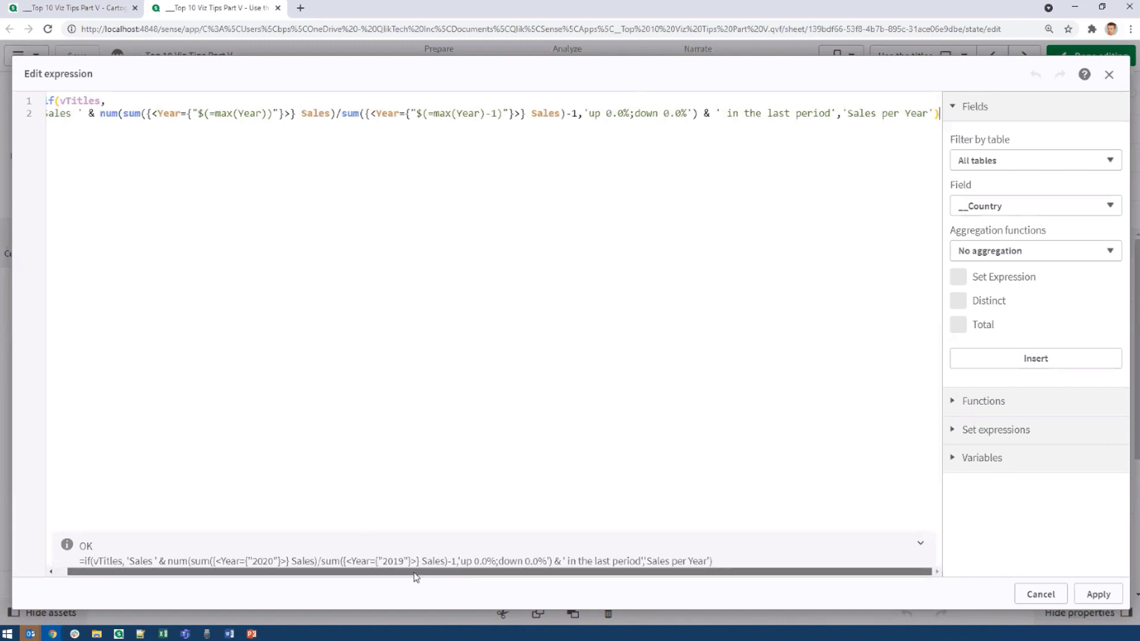
left_click_drag(379, 570, 297, 576)
left_click(1046, 592)
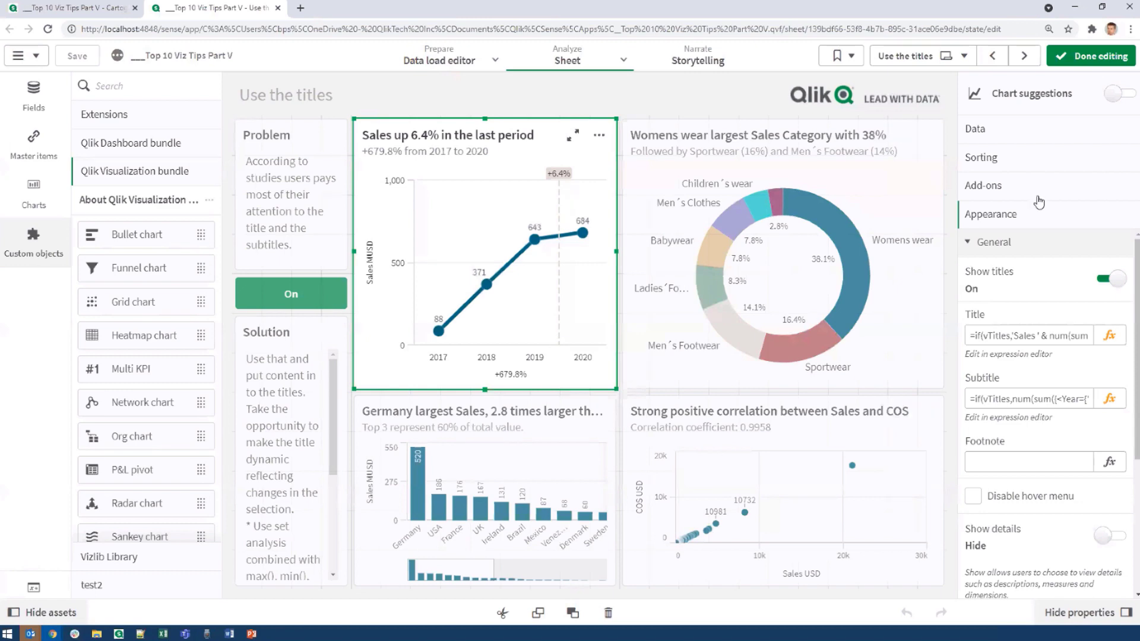
left_click(1069, 61)
Inspect the line chart's dimension reference line label and position expressions in edit mode, finish editing, and toggle the informative titles off and on.
mouse_move(392, 396)
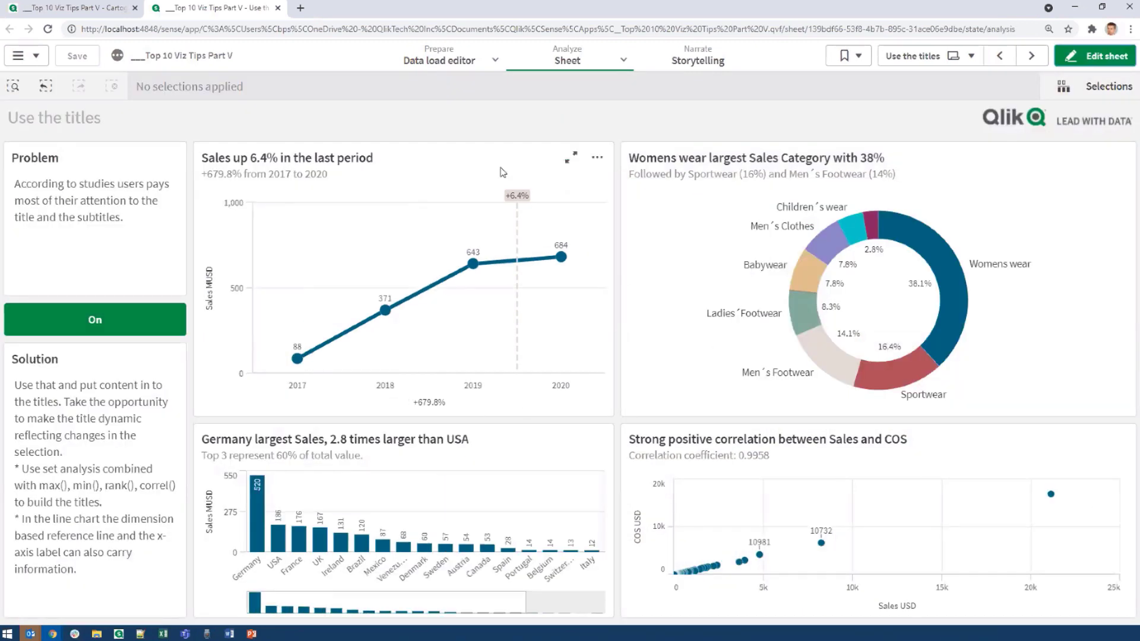
left_click(1096, 56)
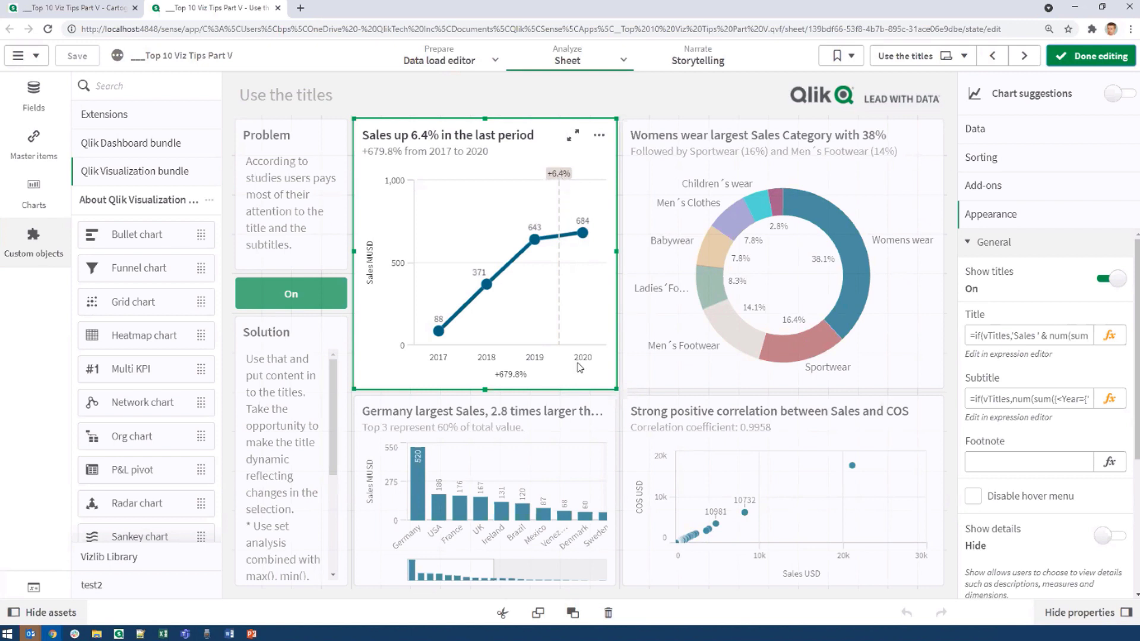
left_click(995, 242)
left_click(1012, 184)
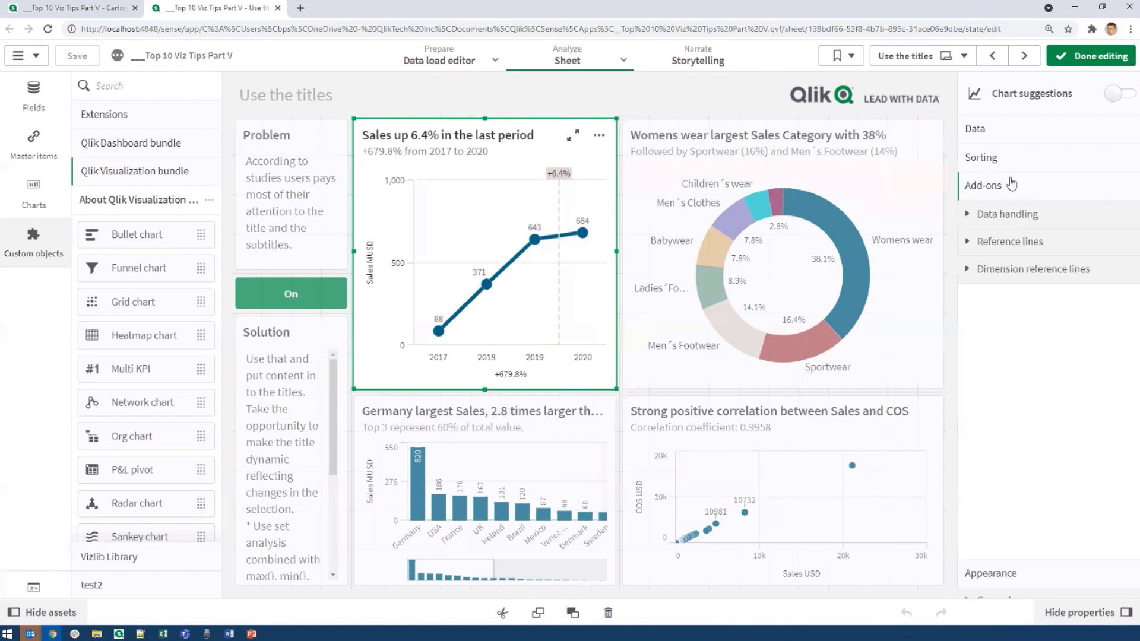
left_click(1031, 270)
left_click(1100, 400)
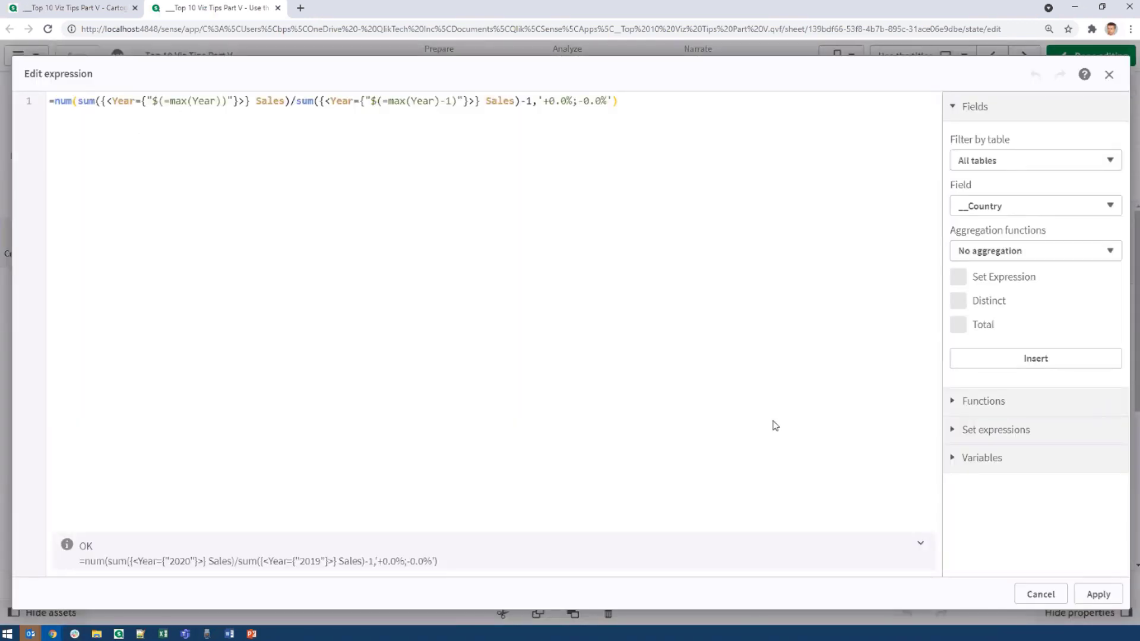
left_click(1039, 595)
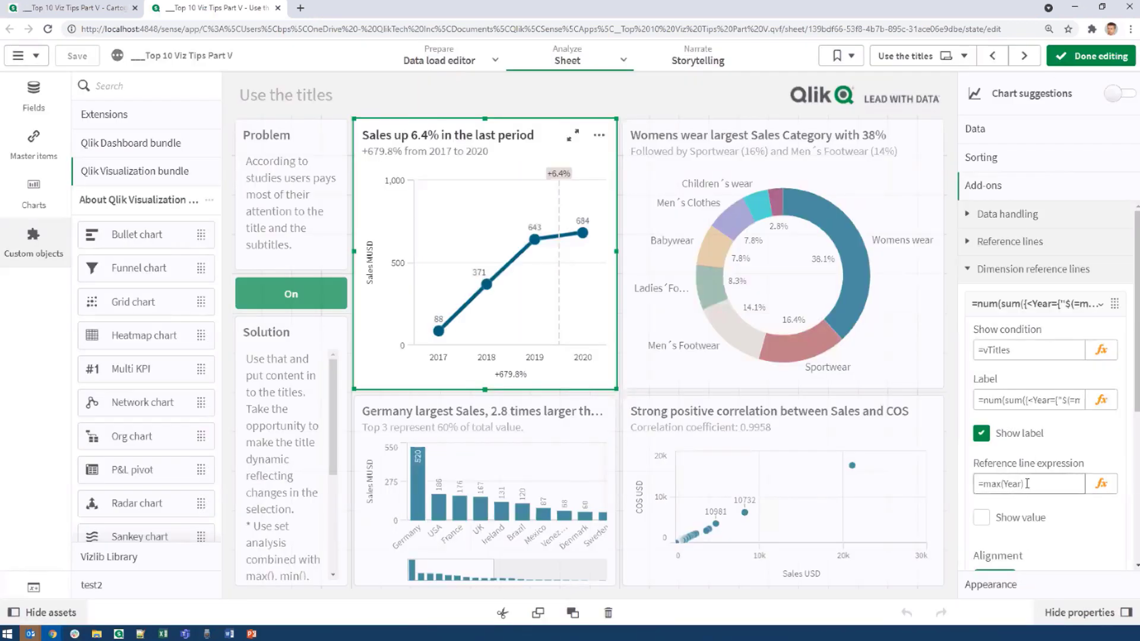
left_click(1063, 484)
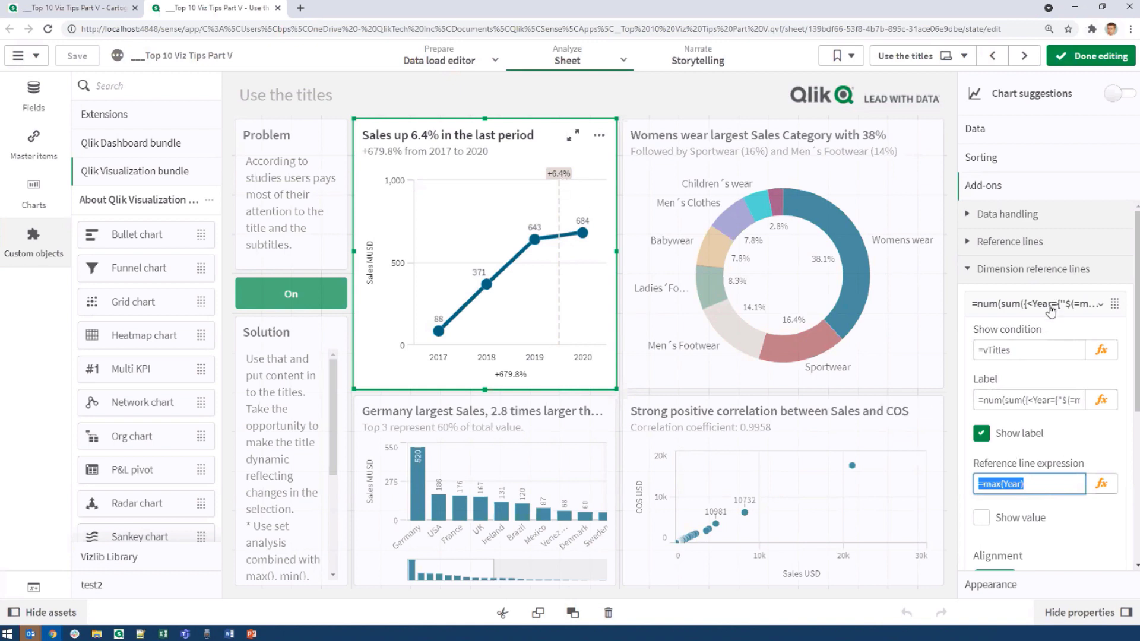
left_click(1084, 60)
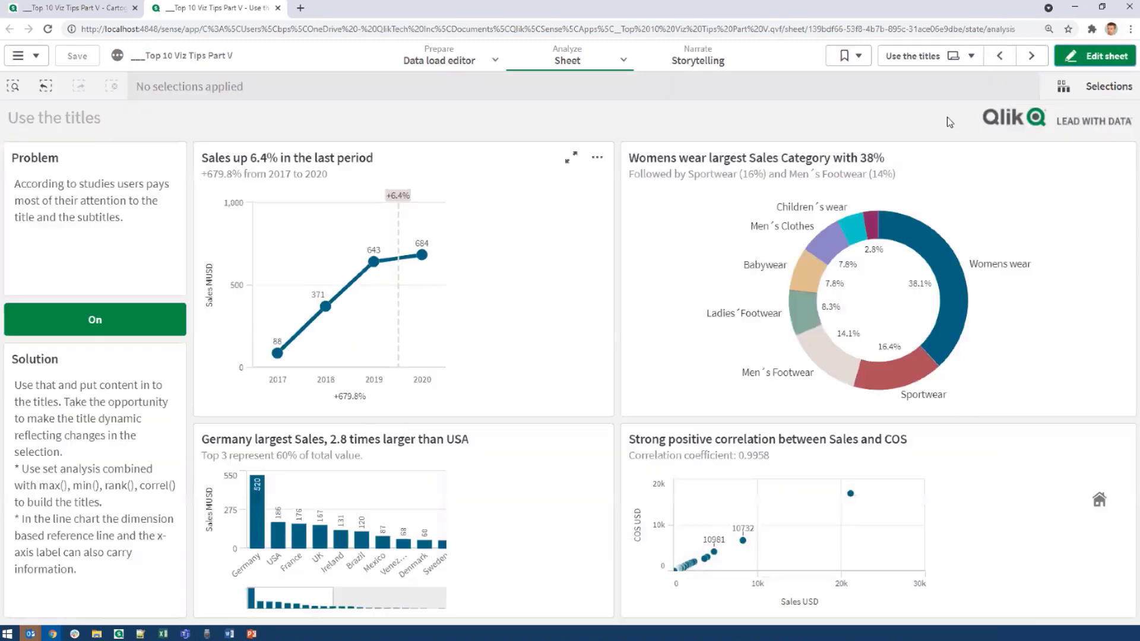
left_click(105, 326)
left_click(105, 326)
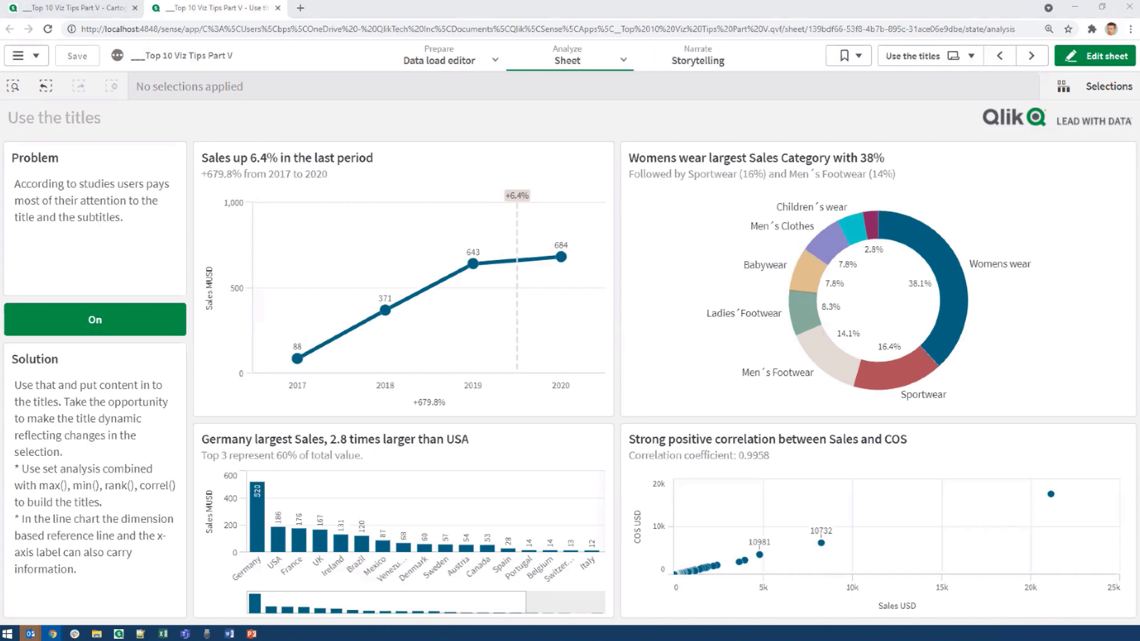
Switch to the Feature Log app and look through the features table and the releases chart on the Features overview sheet.
key("alt+Tab")
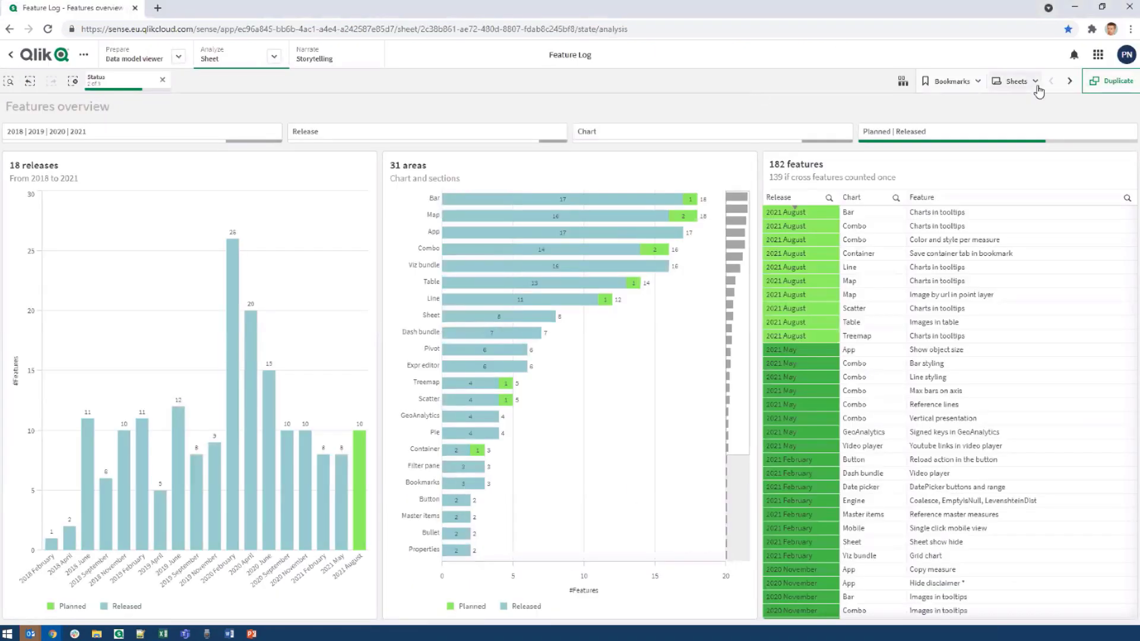
scroll(1007, 387, "down", 5)
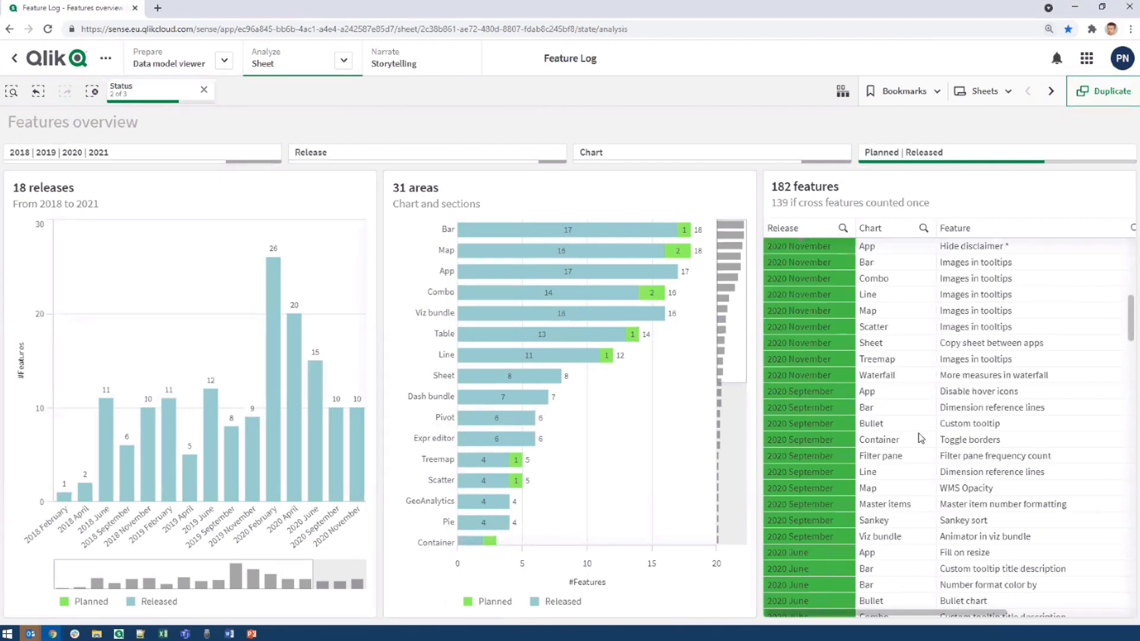
scroll(1007, 387, "up", 3)
scroll(1003, 389, "down", 5)
scroll(1000, 393, "up", 6)
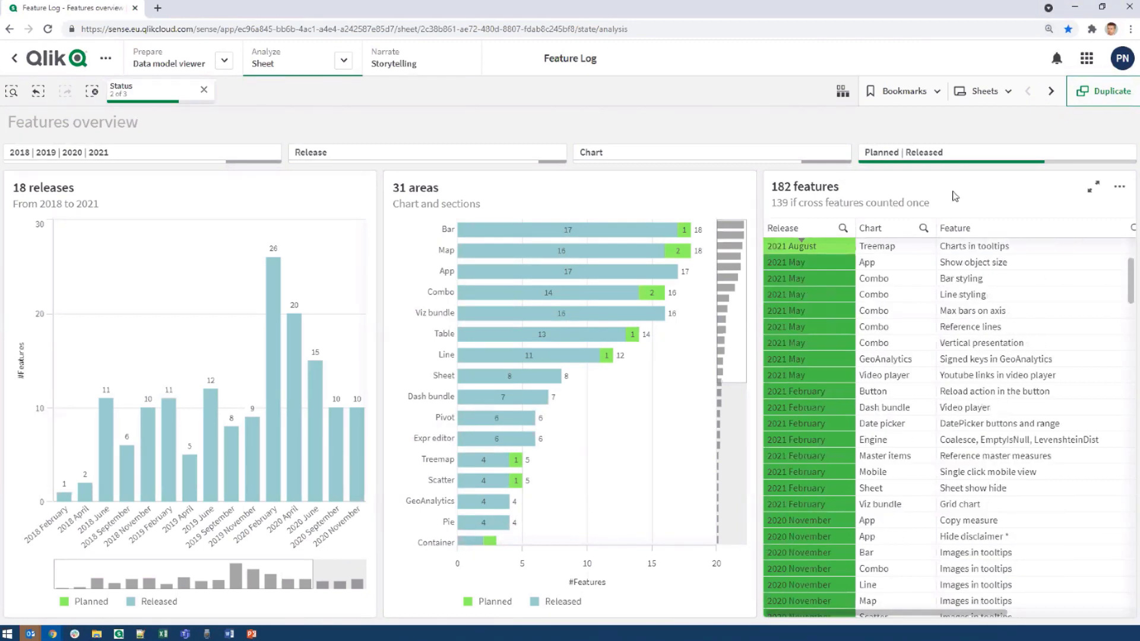
scroll(290, 422, "down", 3)
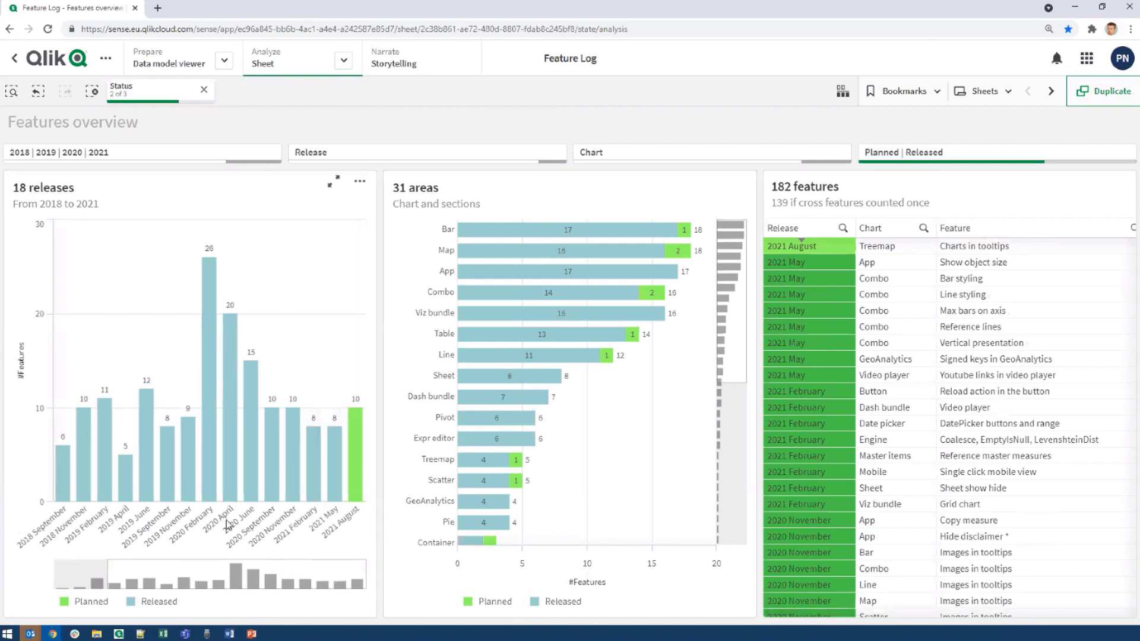
mouse_move(301, 459)
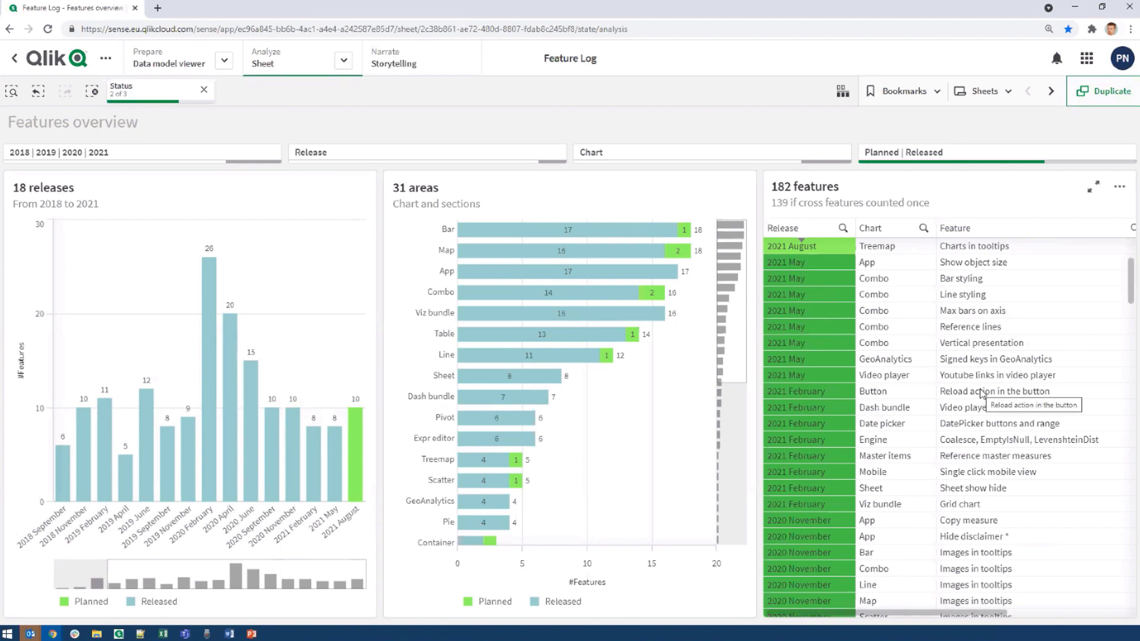
scroll(980, 398, "down", 5)
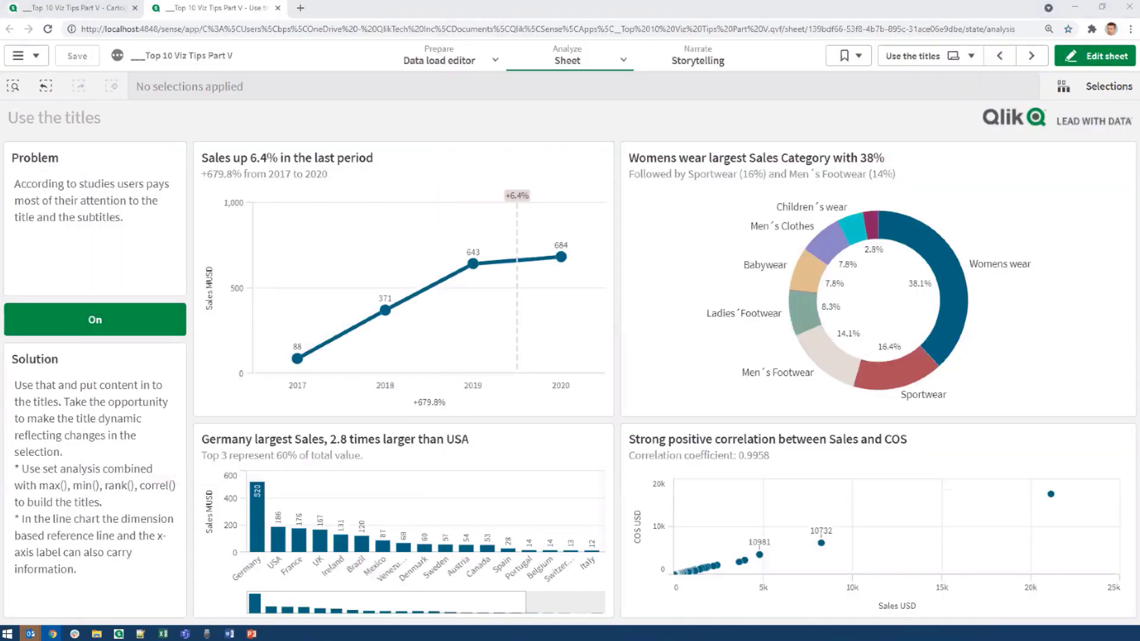
Bring back the Feature Log window, check its page zoom, and enlarge the window over the Use the titles sheet.
key("alt+Tab")
key("ctrl+plus")
key("ctrl+plus")
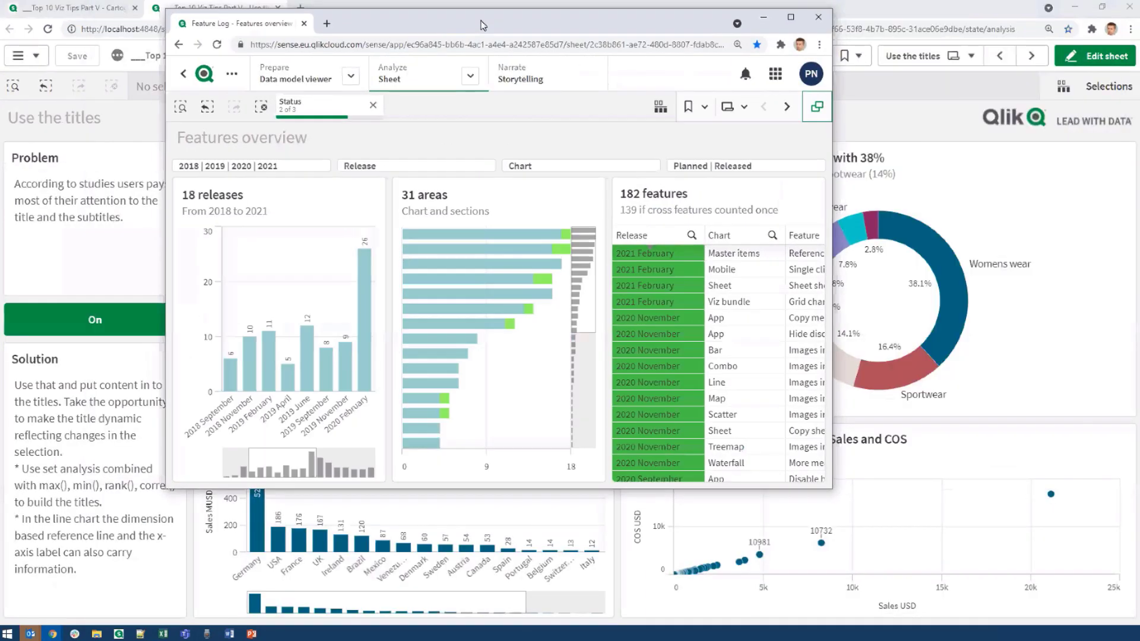
left_click(735, 45)
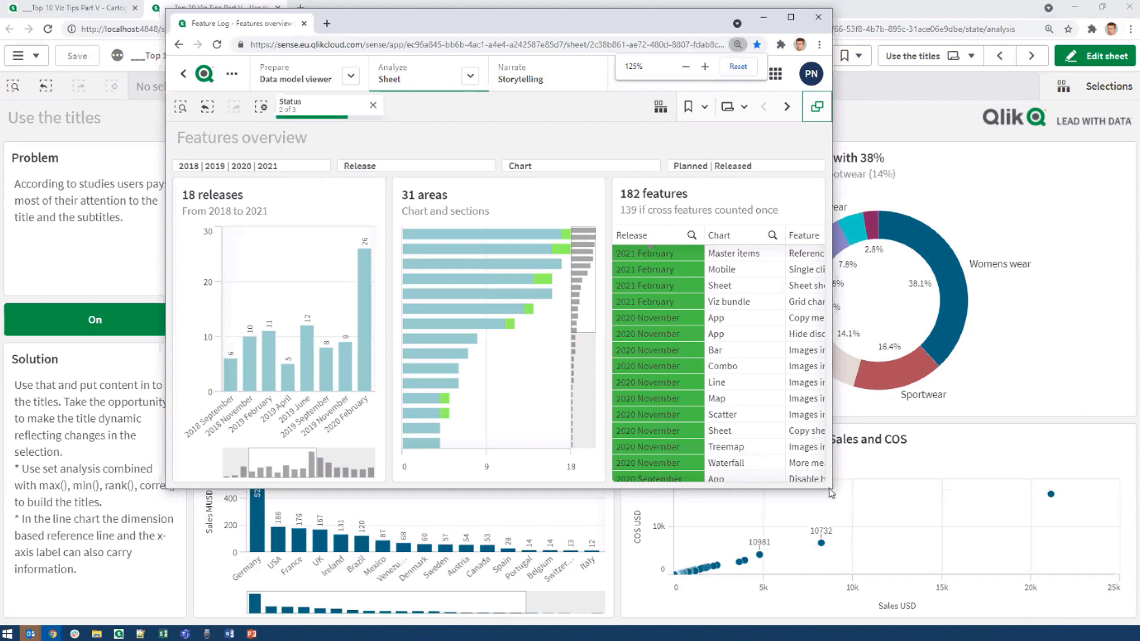
left_click_drag(833, 488, 1023, 590)
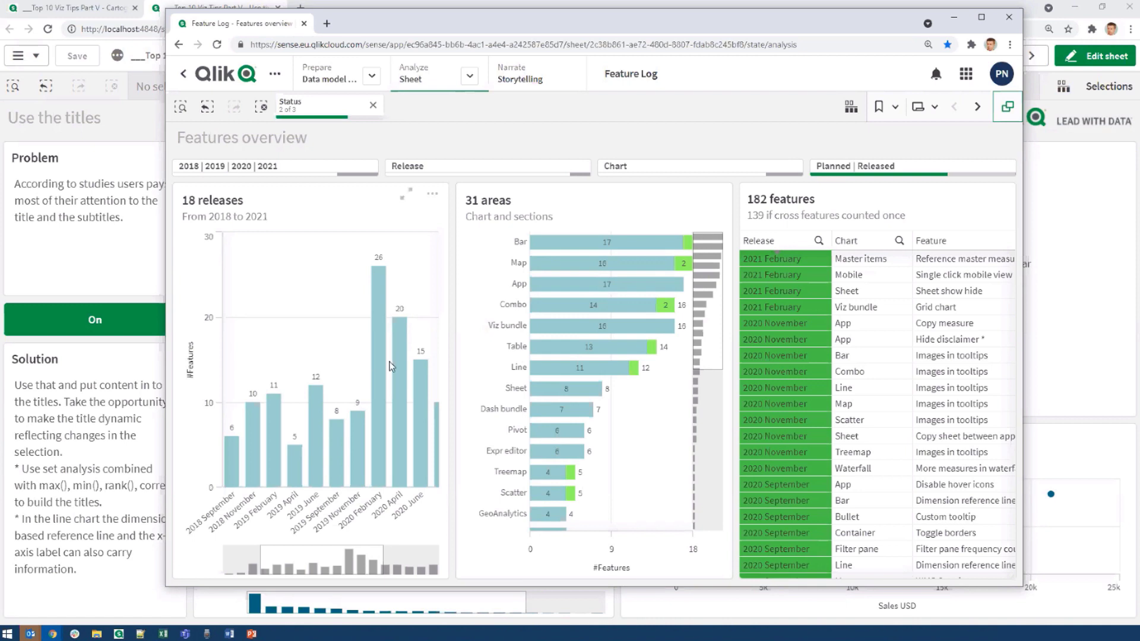
Show the releases through 2021 August in the releases chart, and move the Feature Log window off the Use the titles sheet.
left_click_drag(288, 564, 347, 560)
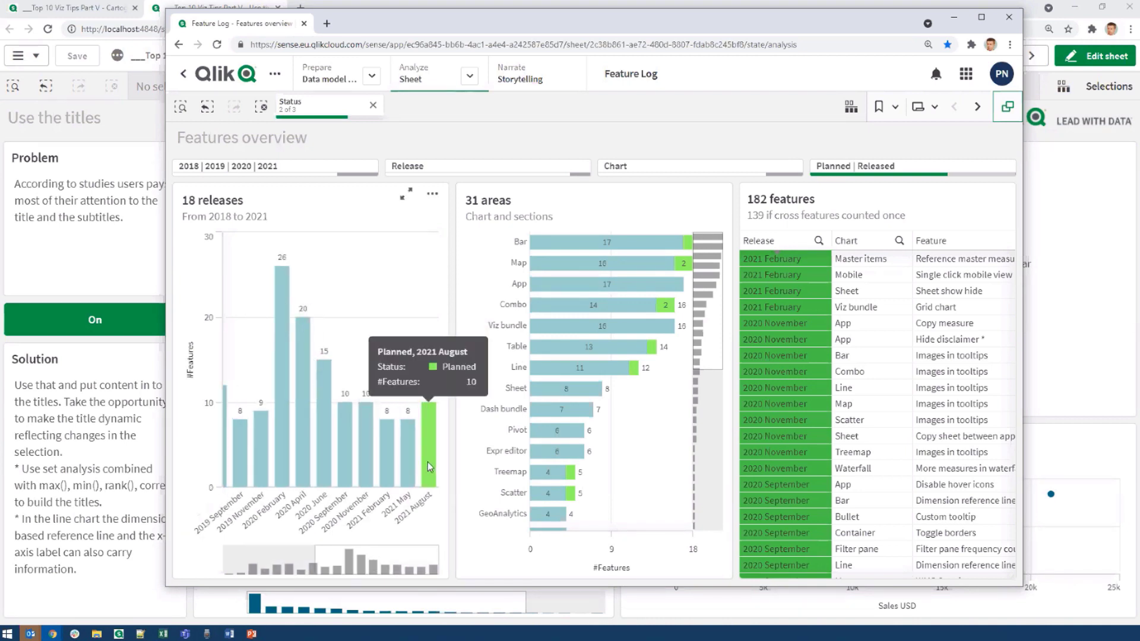
mouse_move(341, 481)
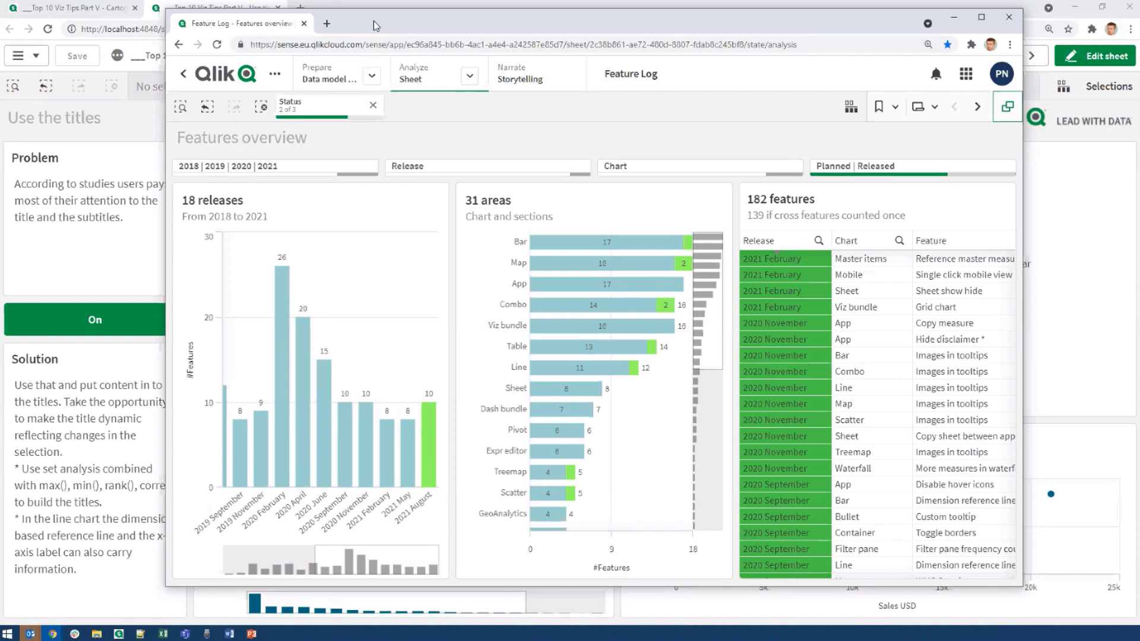
left_click_drag(374, 25, 1139, 21)
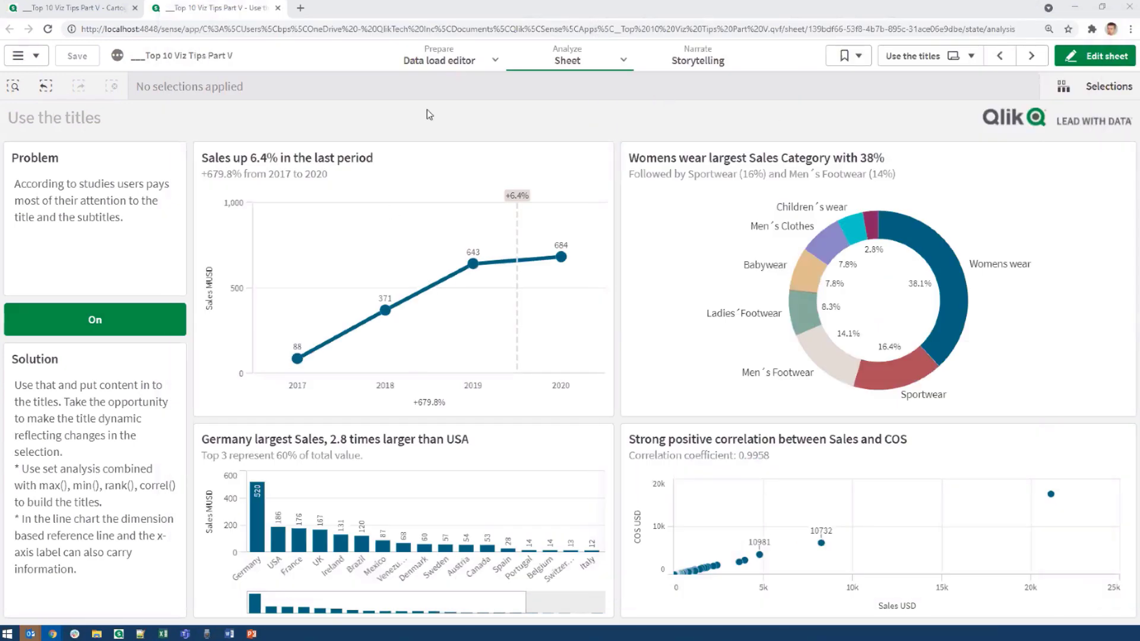
Open the Time plan sheet of the Top 10 Viz Tips Part V app.
left_click(919, 64)
left_click(919, 64)
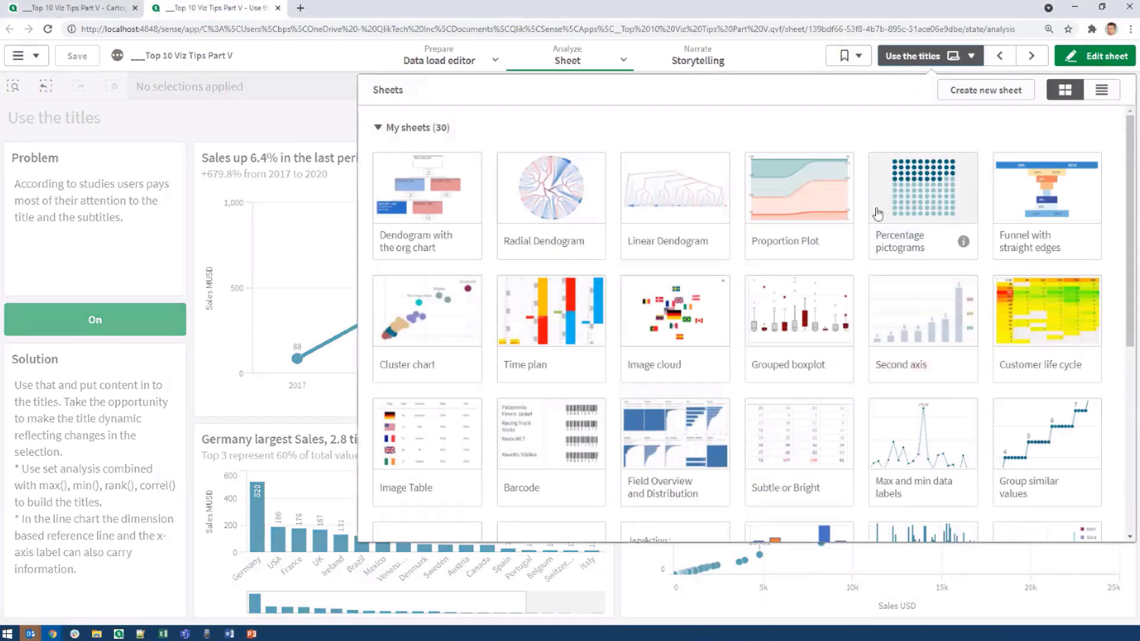
left_click(538, 324)
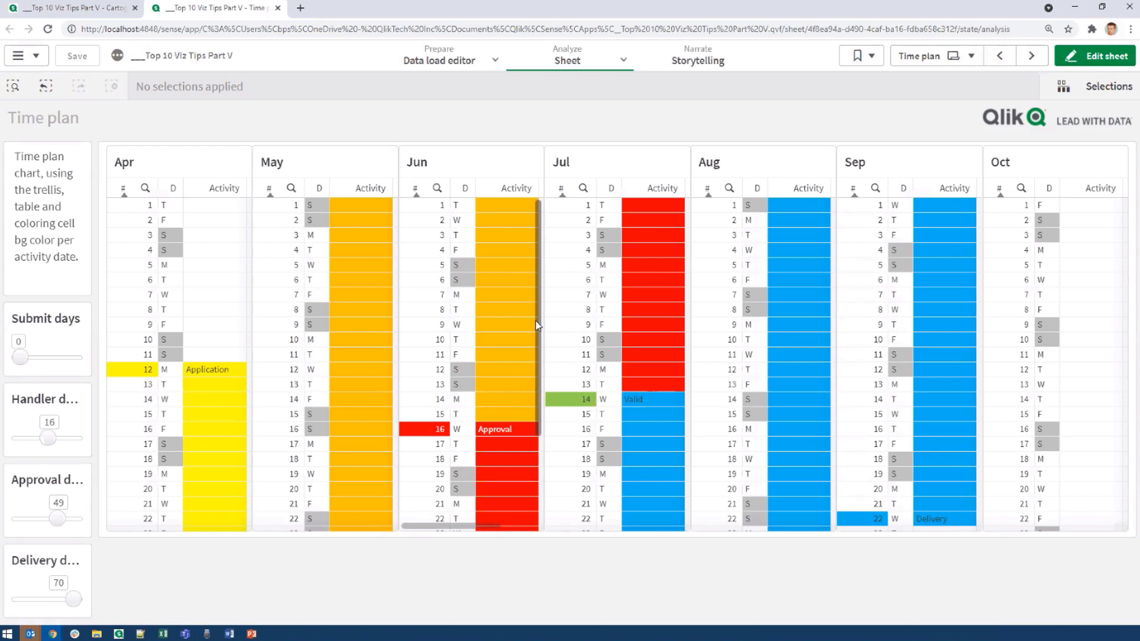
Extend the time plan trellis chart down to the bottom of the sheet and finish editing.
left_click(1095, 56)
left_click(633, 424)
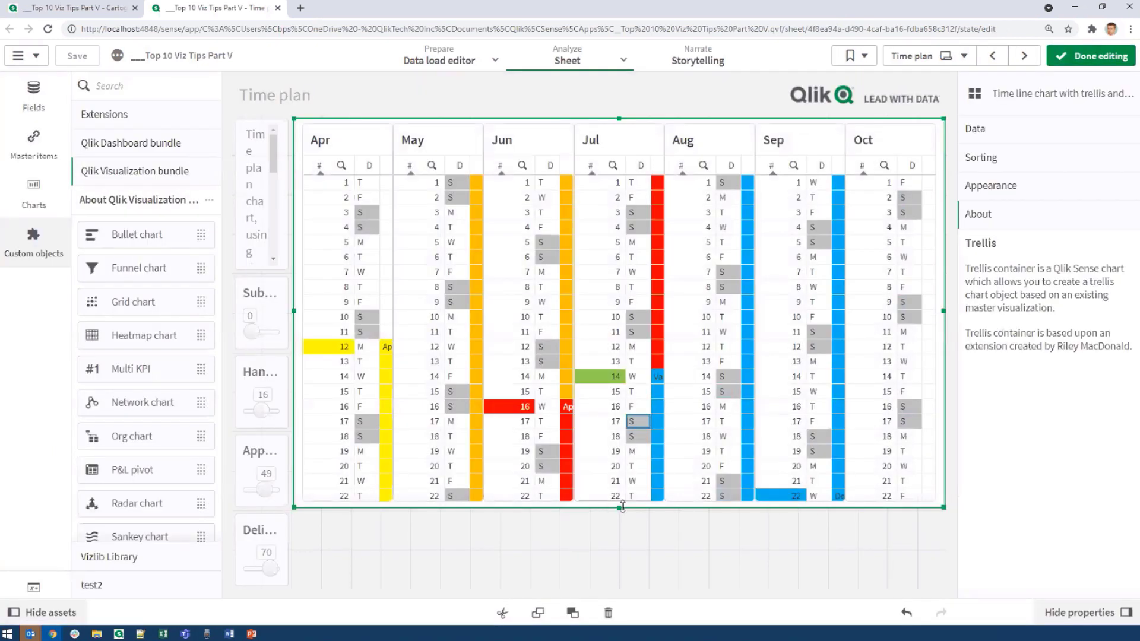
left_click_drag(622, 506, 620, 587)
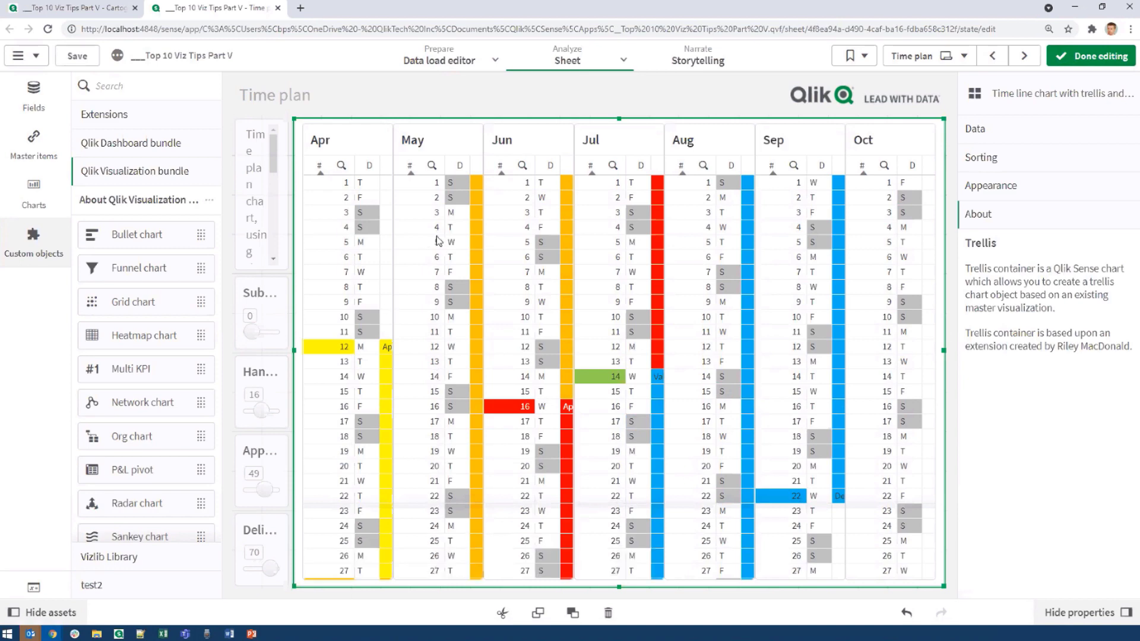
key("ctrl+e")
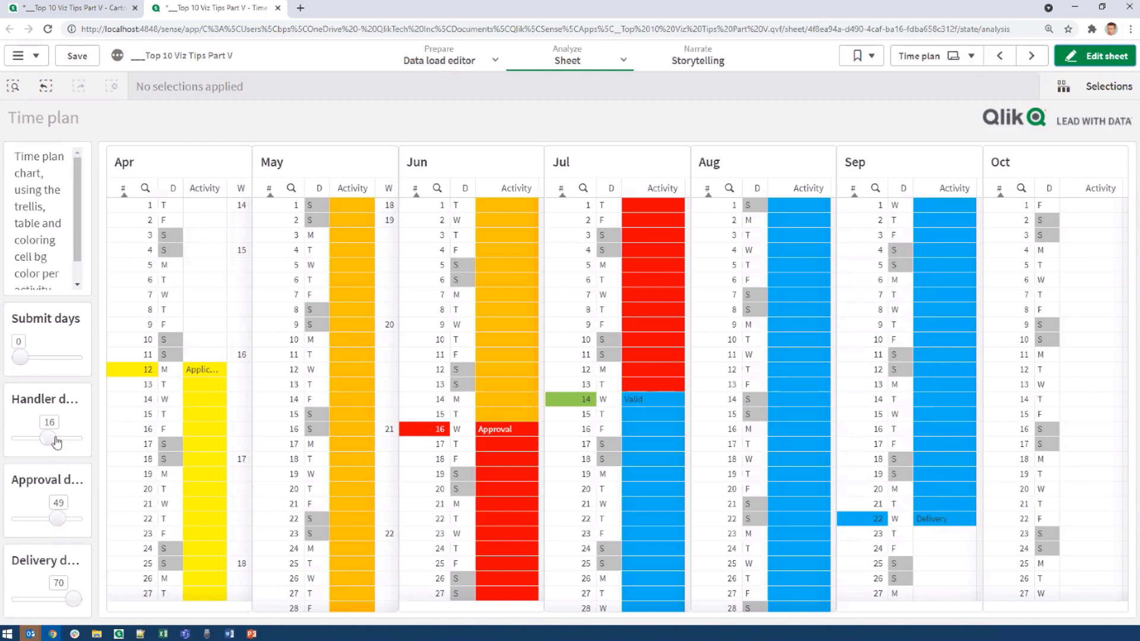
Set the handler days to 5 and the approval days to 28 for the time plan.
left_click_drag(56, 442, 33, 446)
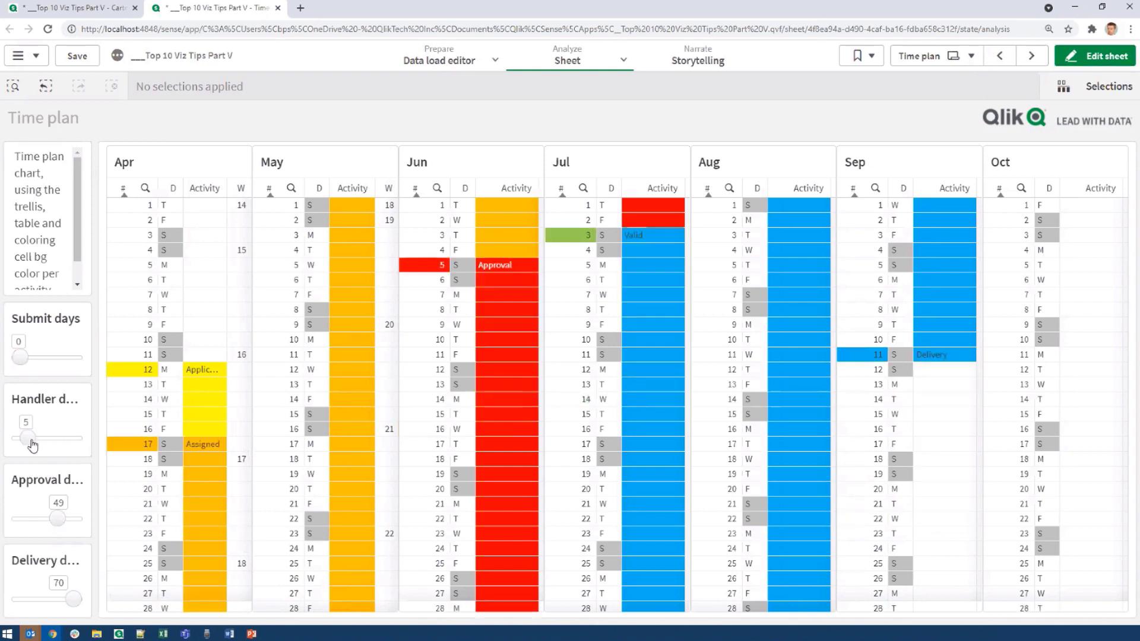
left_click_drag(58, 521, 41, 527)
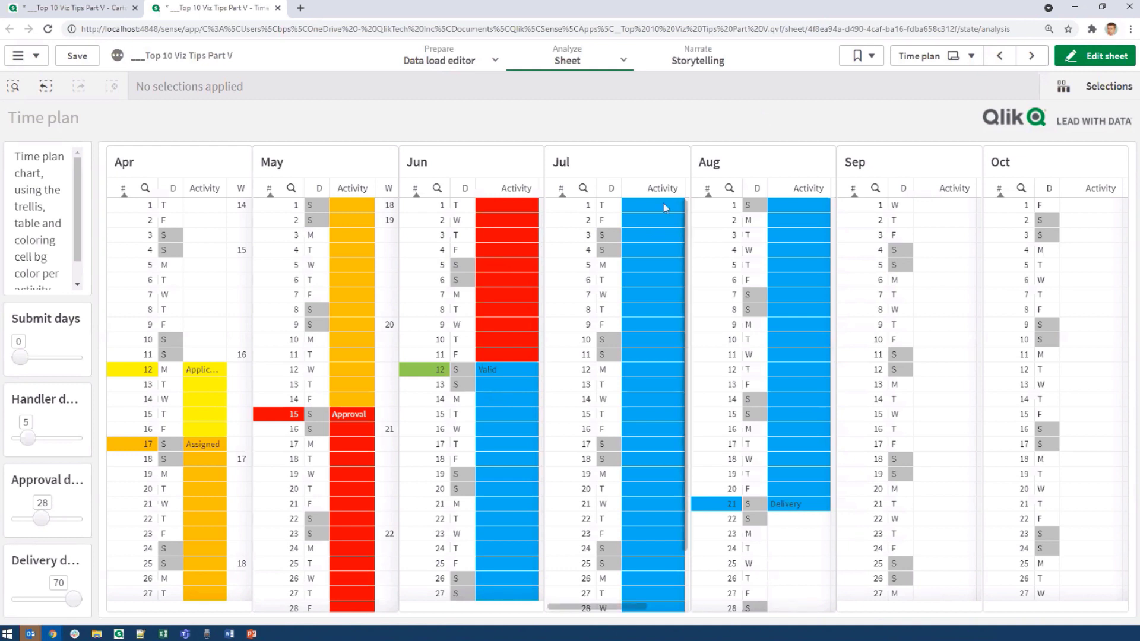
Put the sheet in edit mode and check the time plan chart's trellis options, including its base visualization.
left_click(1096, 56)
left_click(1003, 186)
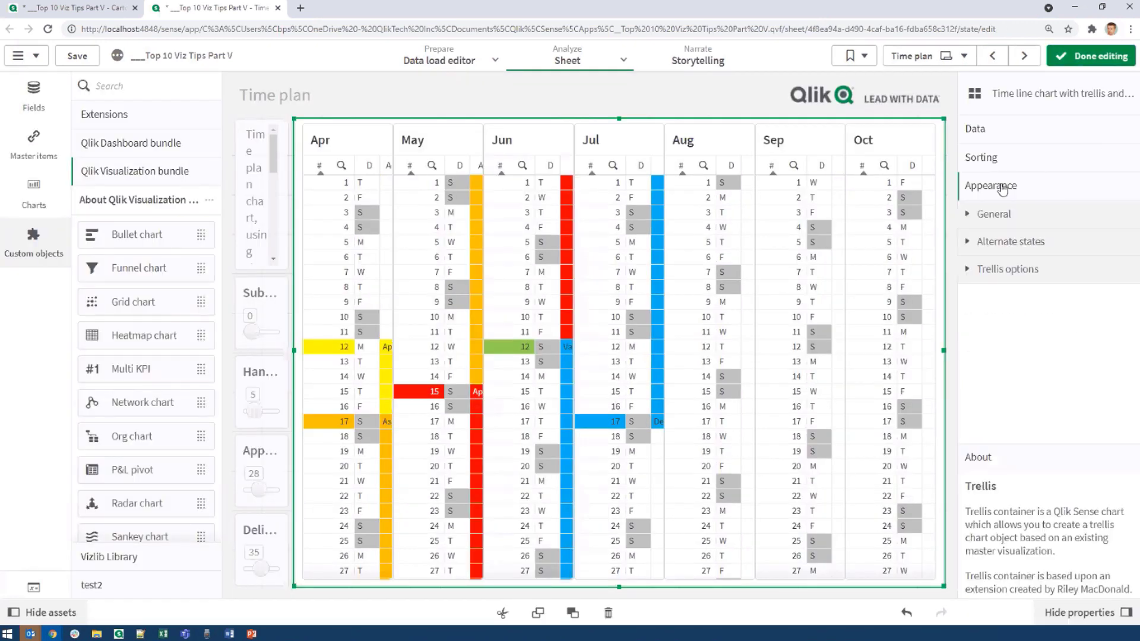
left_click(1007, 279)
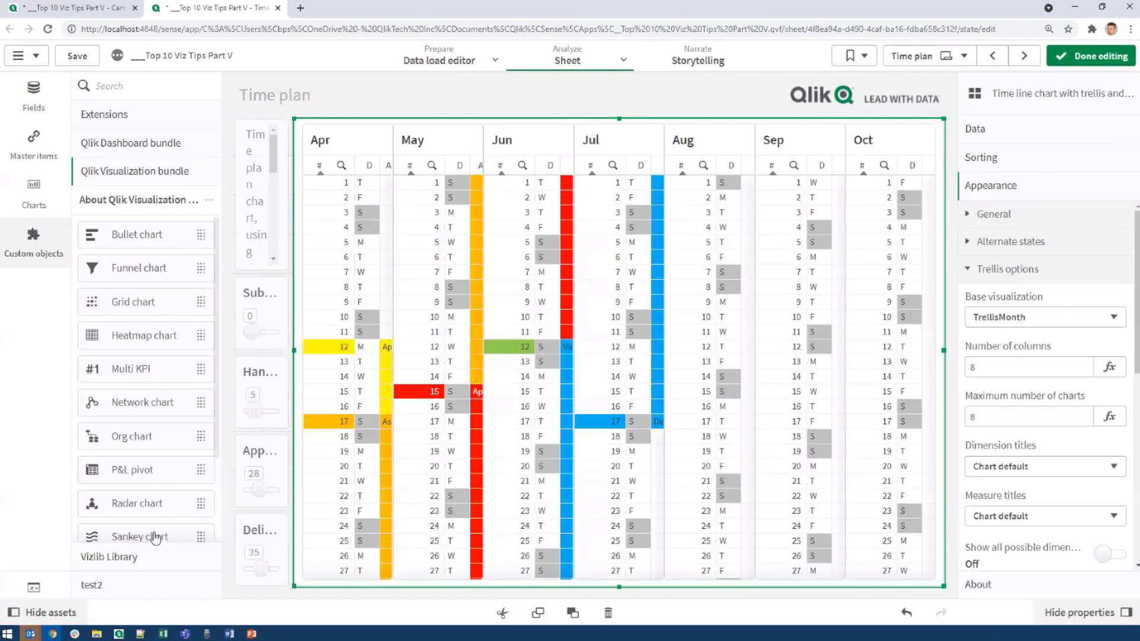
Find the TrellisMonth table among the master visualizations and open it for editing.
left_click(29, 198)
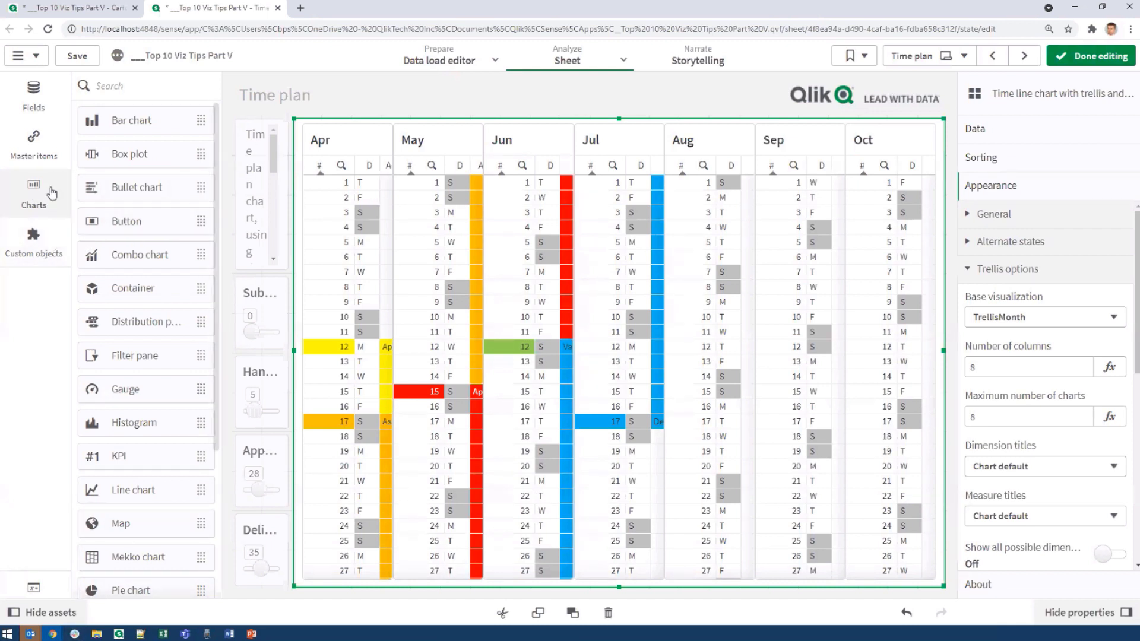
left_click(44, 156)
left_click(131, 171)
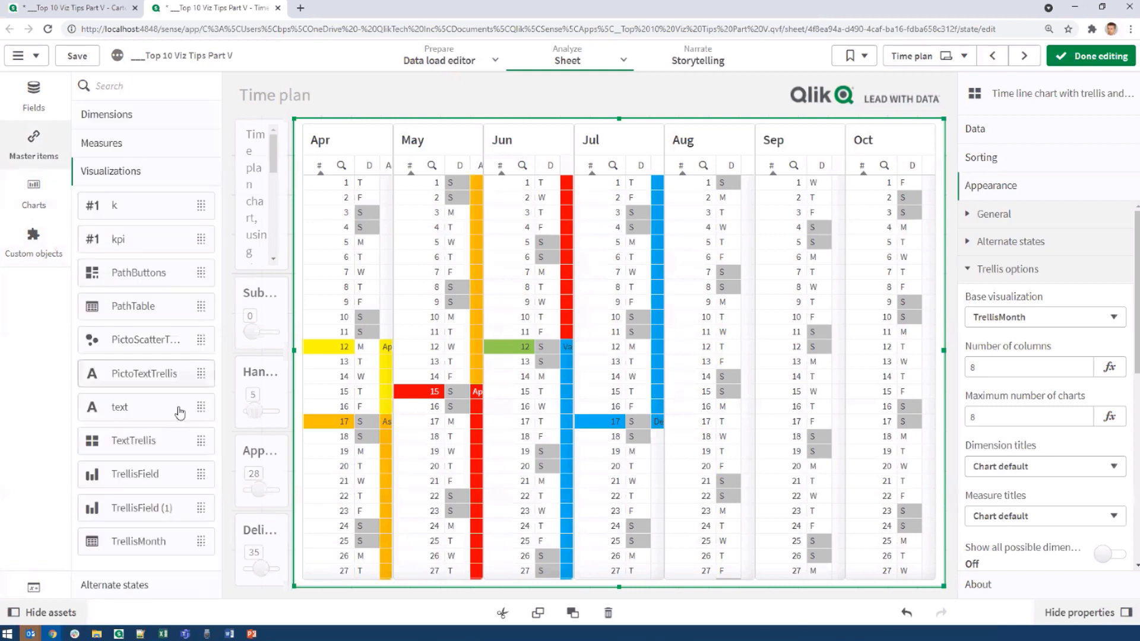
left_click(169, 549)
left_click(367, 601)
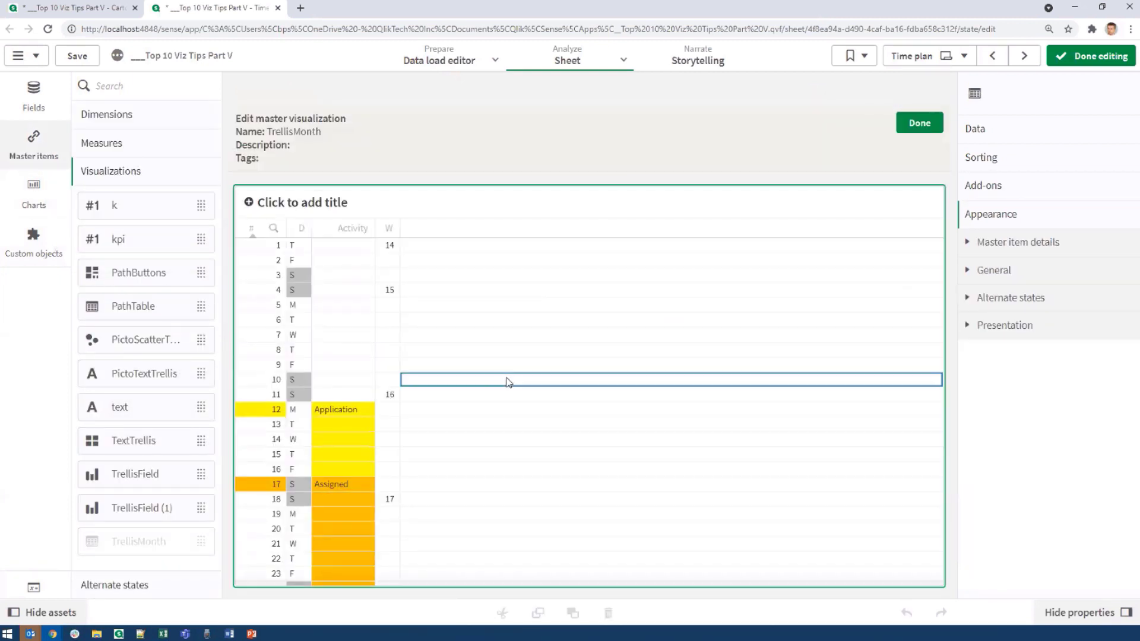
Examine the settings of the D, Activity and W columns in TrellisMonth, and return to the sheet view.
left_click(1010, 184)
left_click(1010, 184)
left_click(1003, 221)
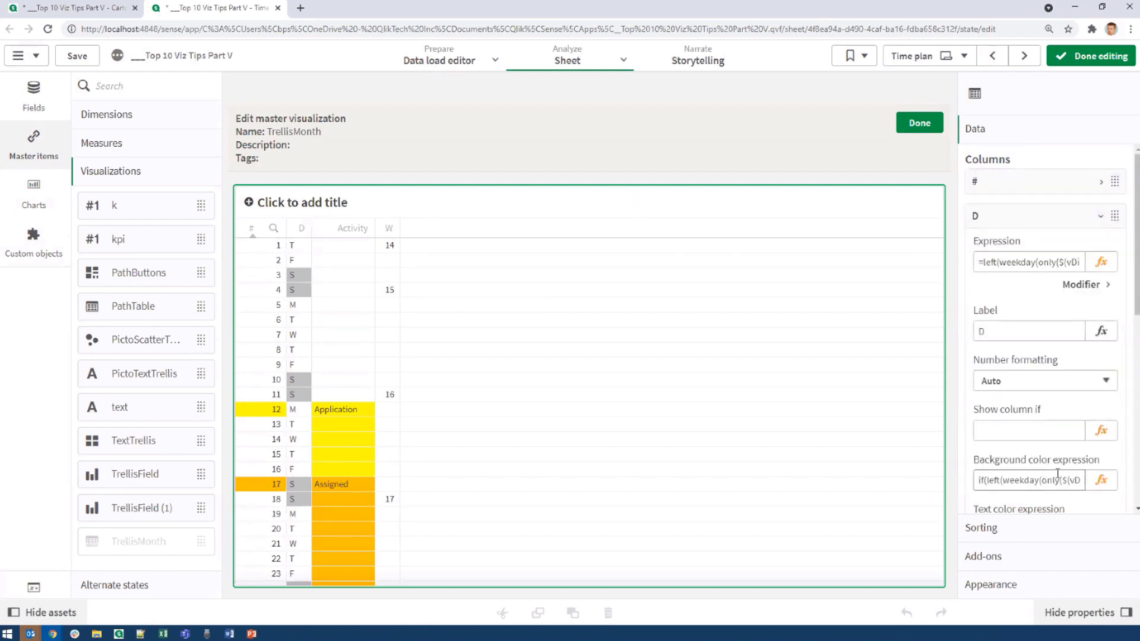
left_click(1000, 217)
left_click(995, 249)
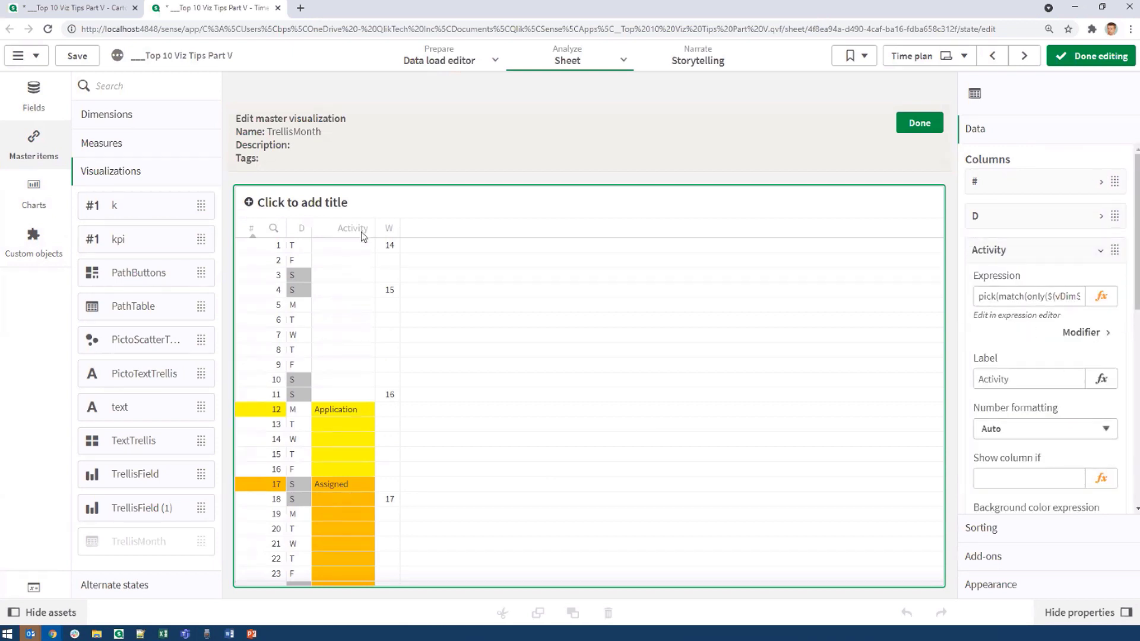
left_click(1004, 249)
left_click(1021, 285)
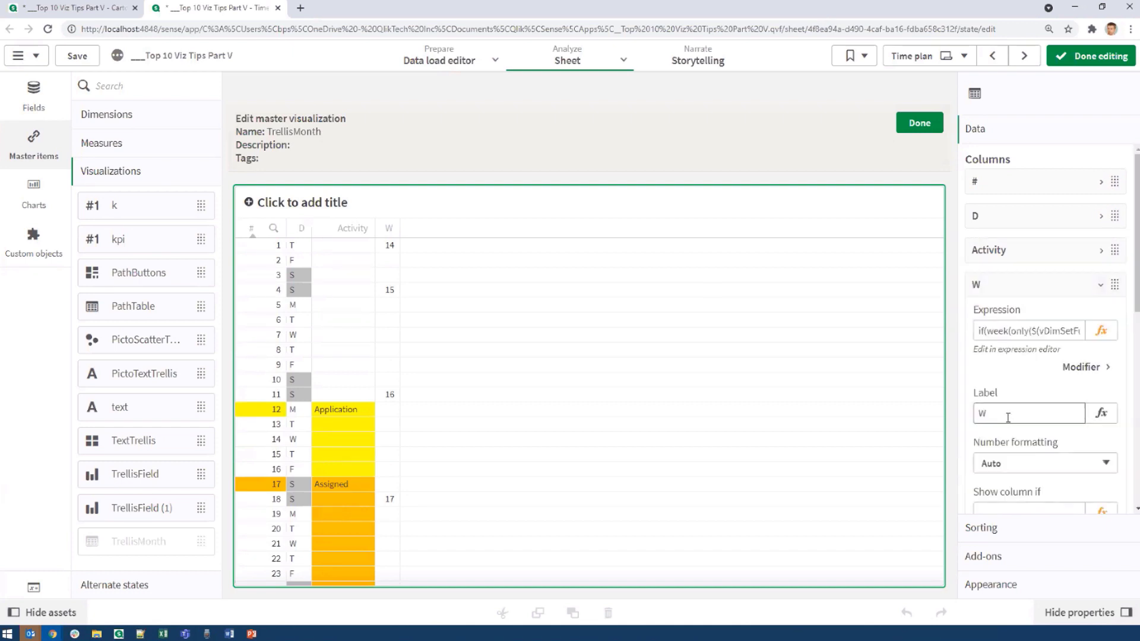
left_click(920, 123)
left_click(1087, 56)
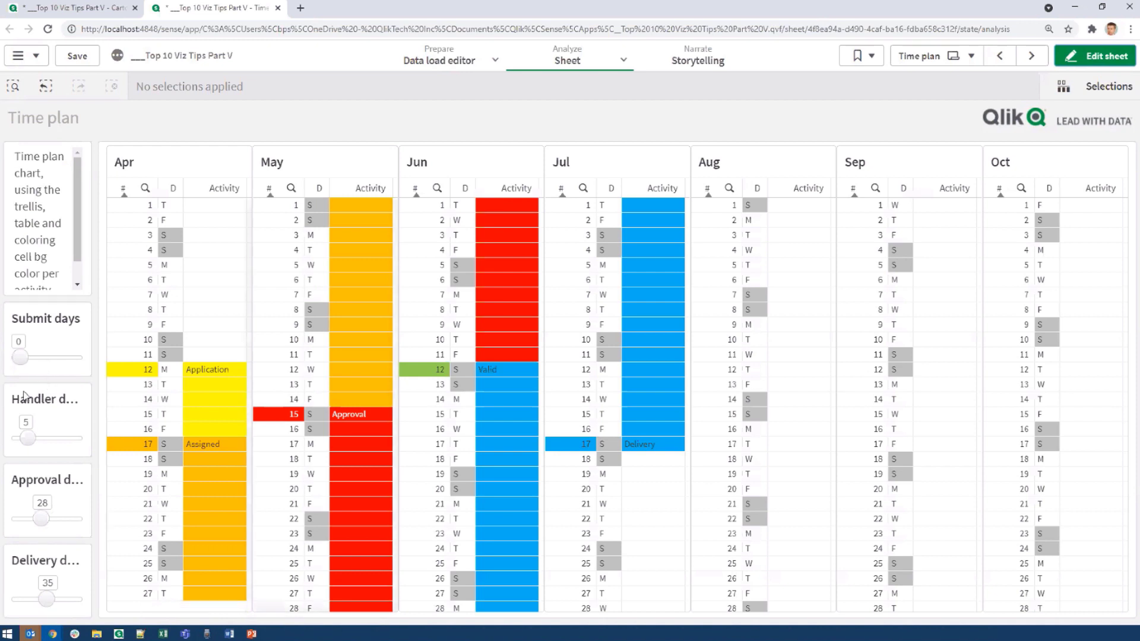
Open the data load editor in a separate browser tab and show the Time plan script section.
mouse_move(130, 629)
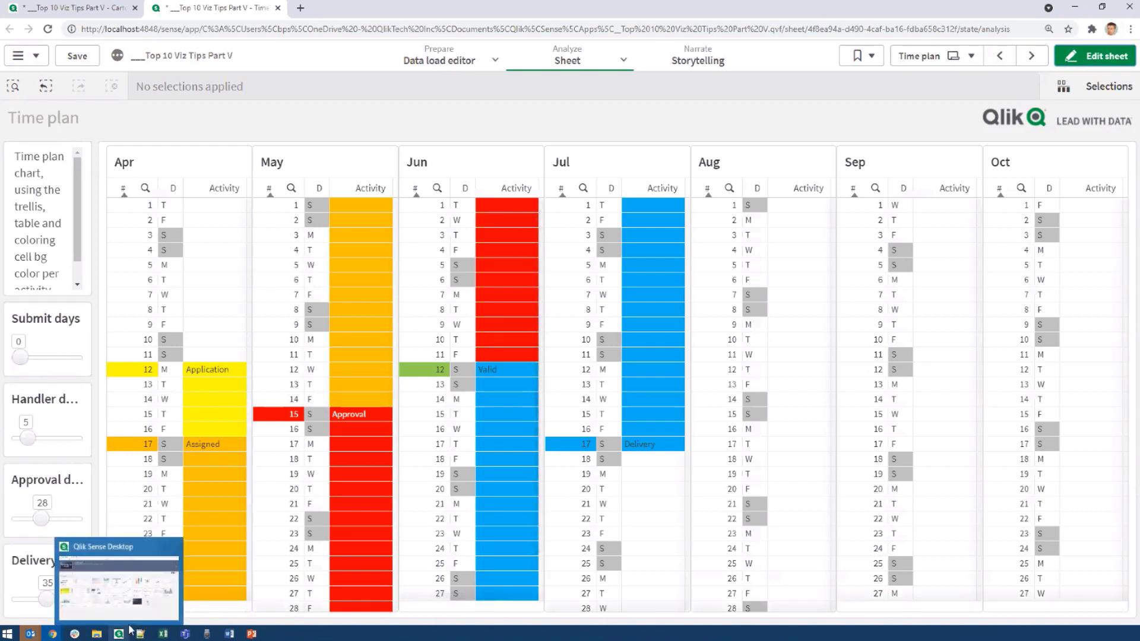
left_click(495, 60)
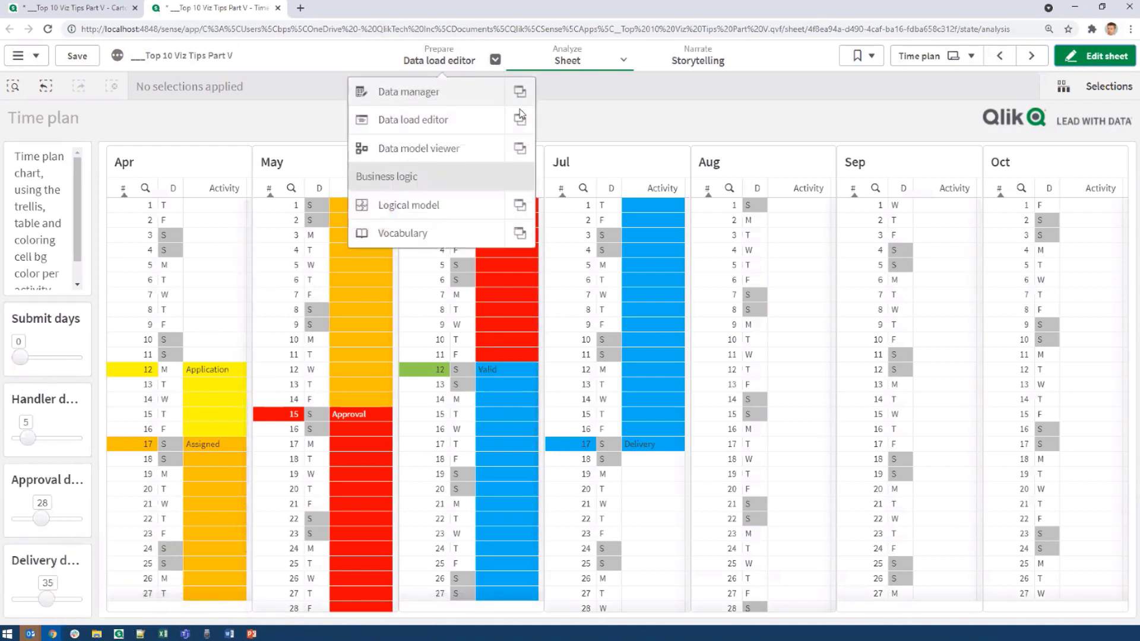
left_click(521, 119)
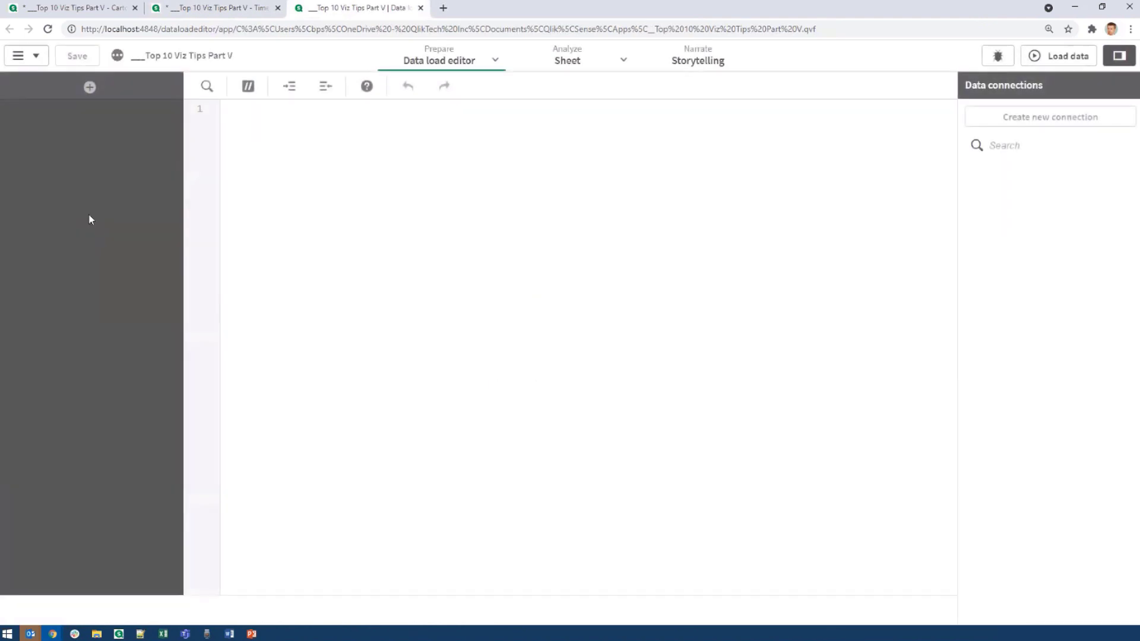
left_click(75, 303)
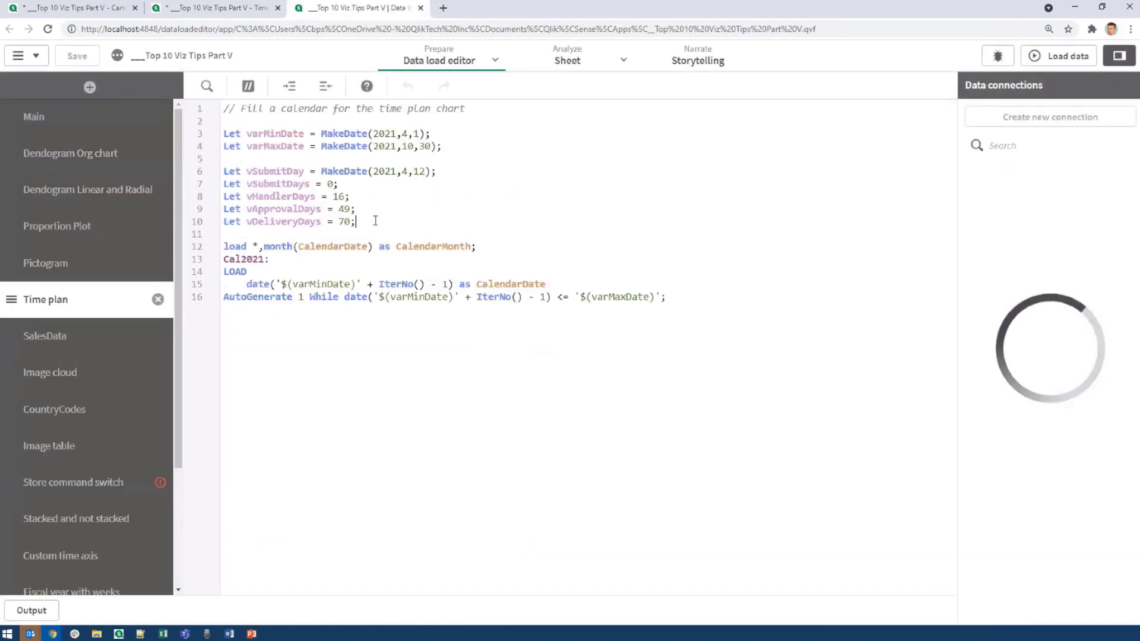
Examine the day variables and the calendar load statement with its AutoGenerate line in the Time plan script.
left_click_drag(354, 222, 214, 176)
left_click_drag(666, 297, 235, 243)
left_click(326, 297)
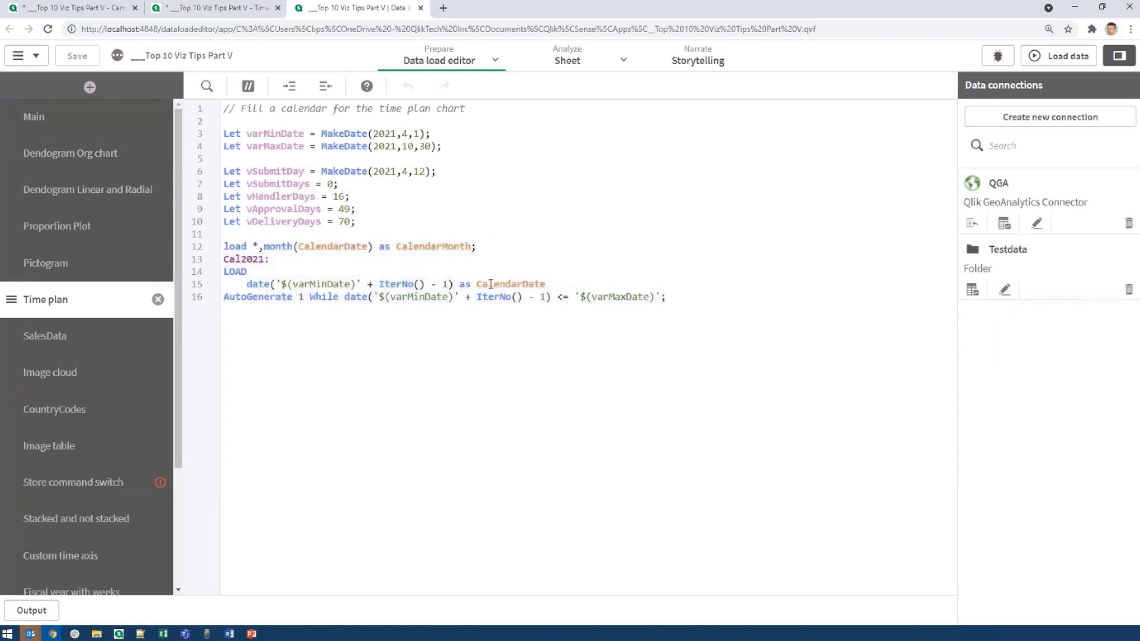
left_click_drag(221, 297, 666, 297)
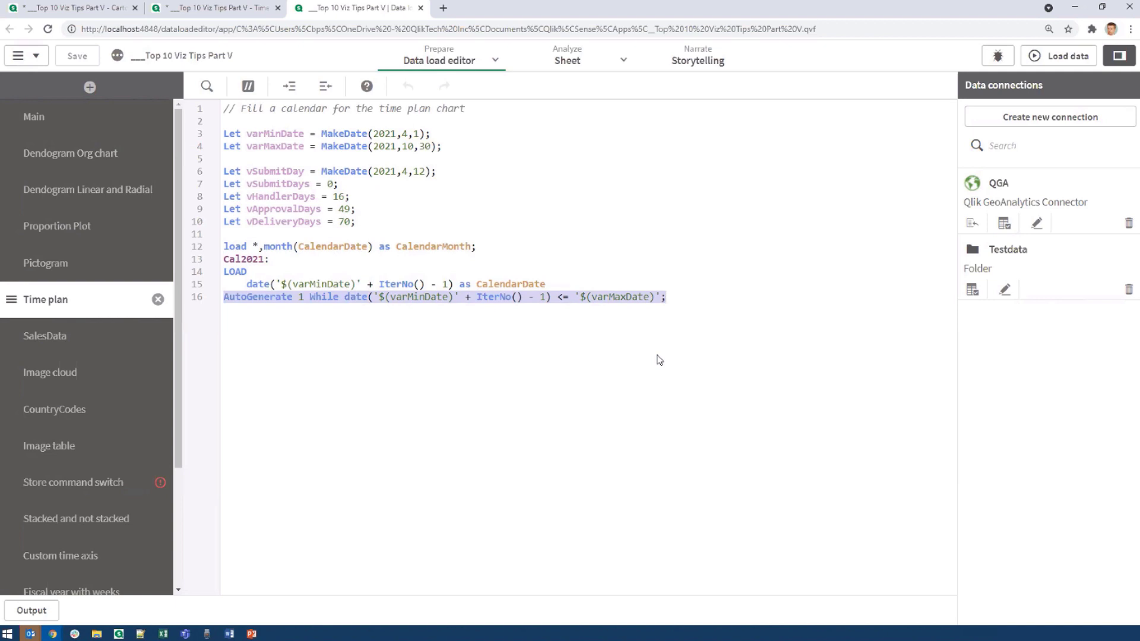
left_click(490, 147)
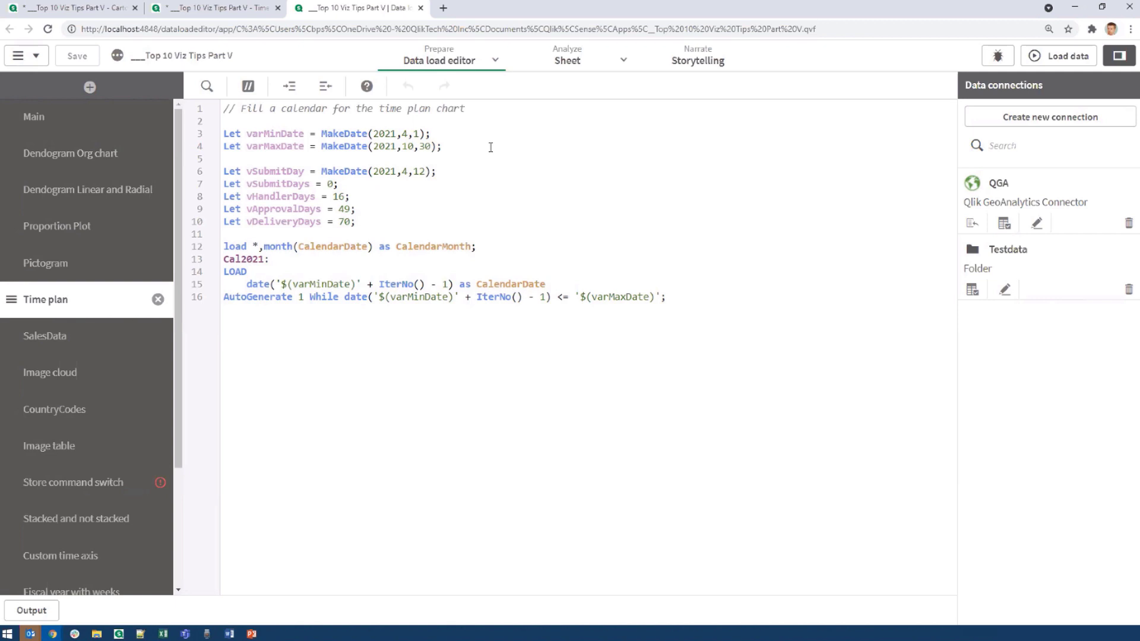
Return to the Time plan sheet's browser tab and open the A/B Testing sheet.
left_click(228, 16)
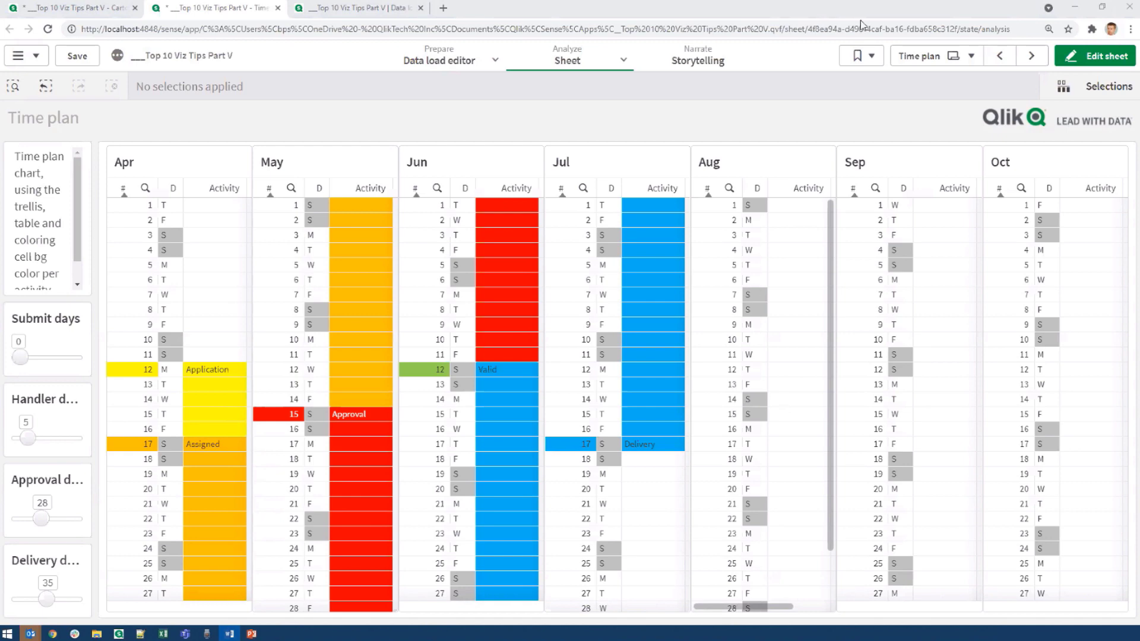
left_click(970, 65)
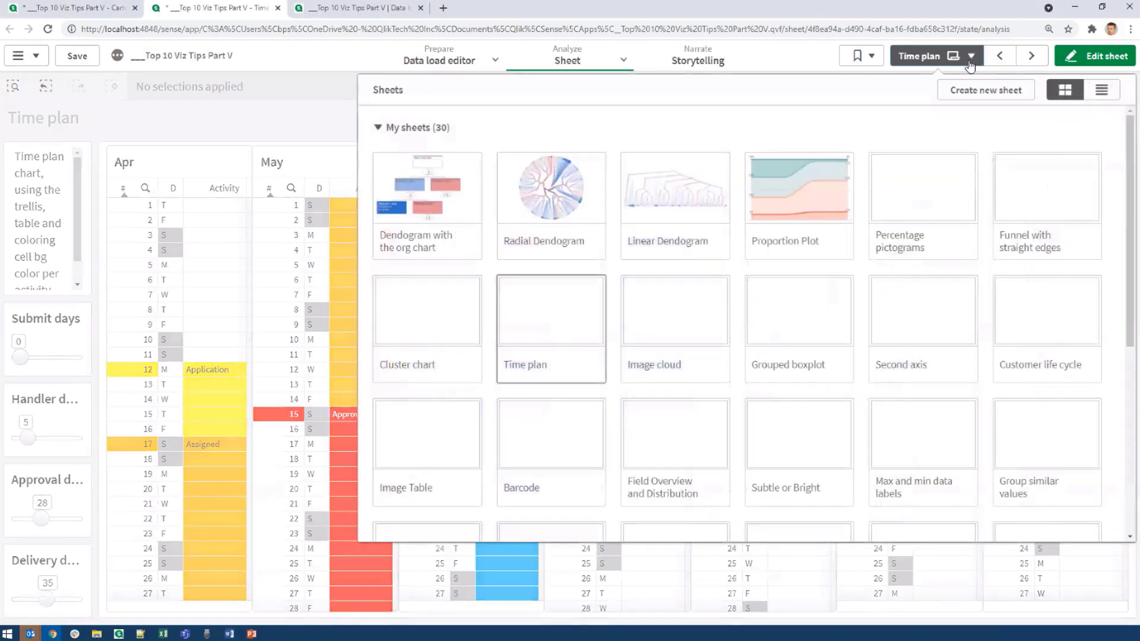
scroll(770, 310, "down", 5)
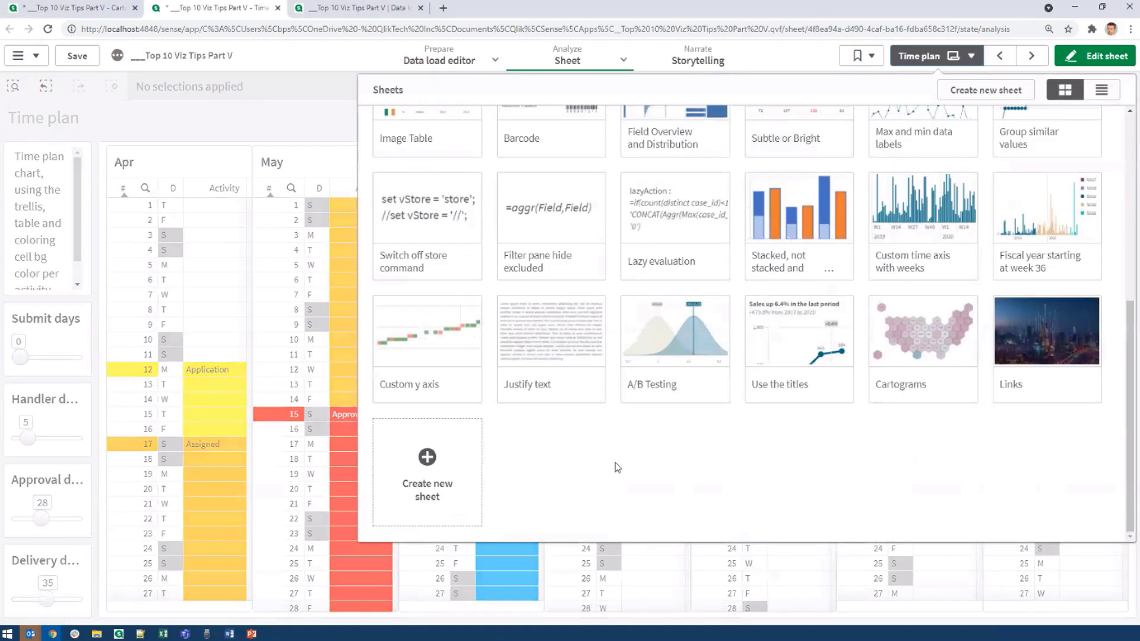
left_click(663, 354)
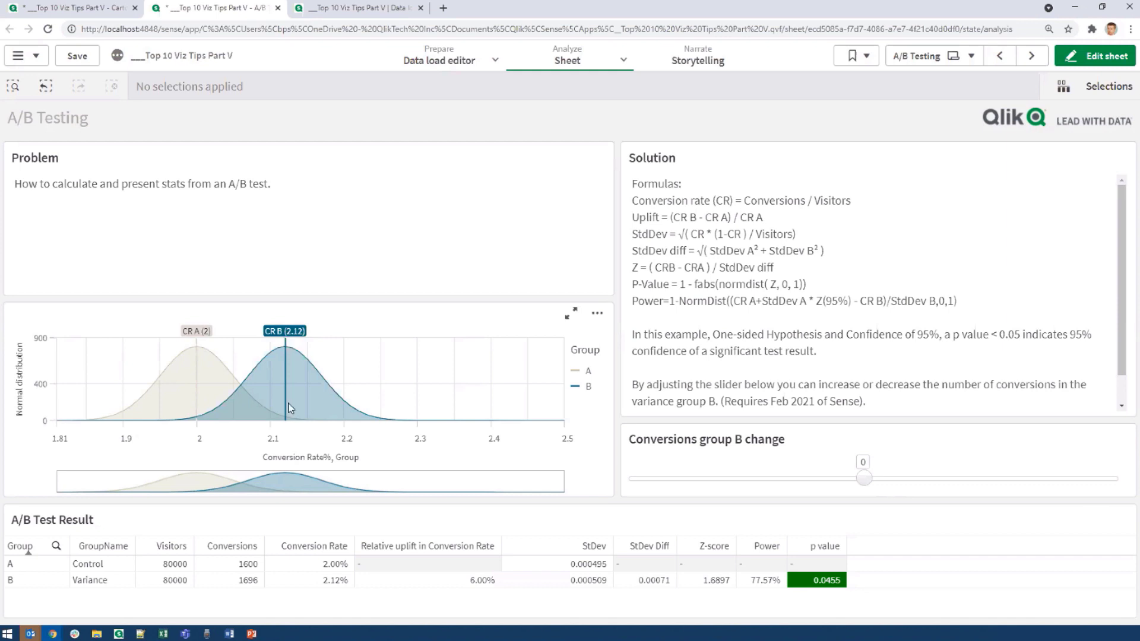
Try group B conversion changes of 18 and -48 on the A/B test, and leave the change at 2.
mouse_move(288, 418)
left_click_drag(868, 484, 907, 481)
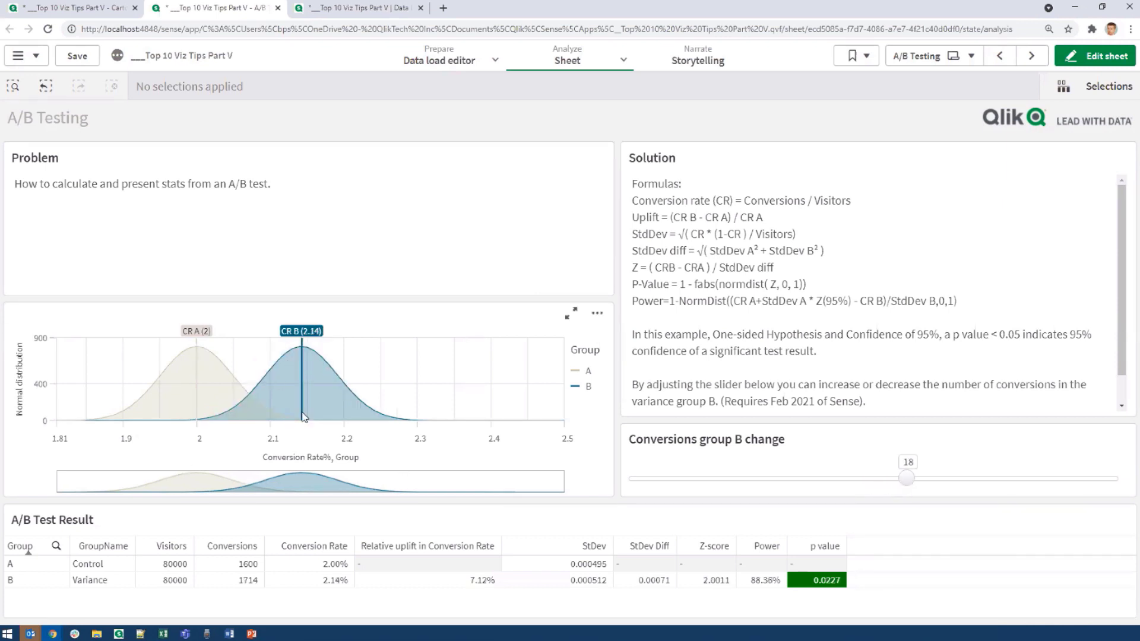
left_click_drag(906, 479, 753, 485)
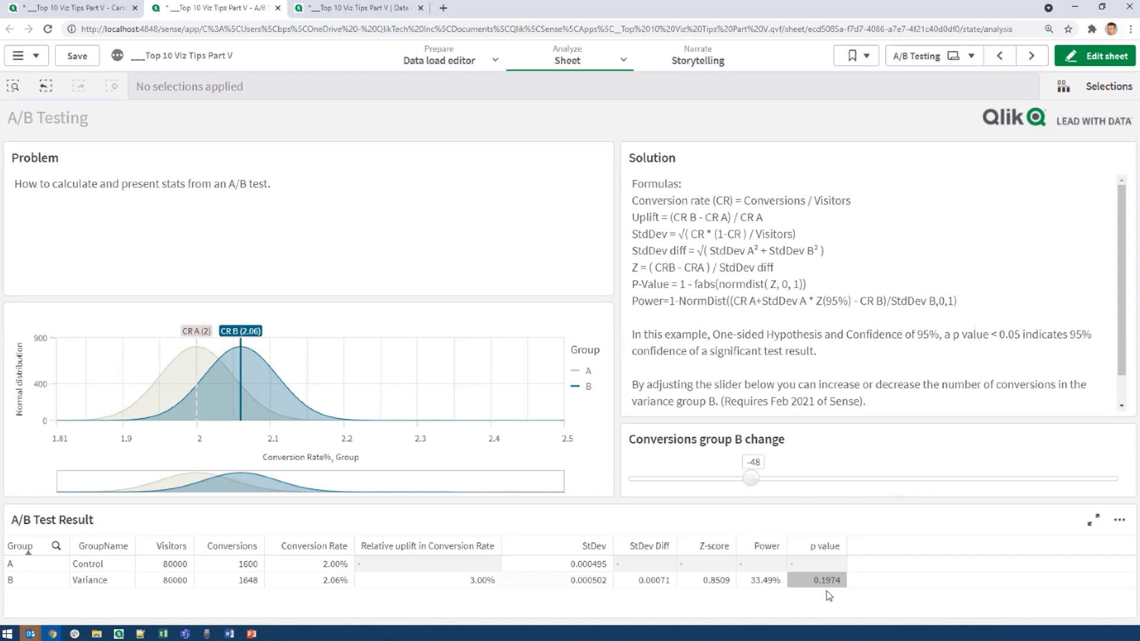
left_click_drag(752, 479, 870, 488)
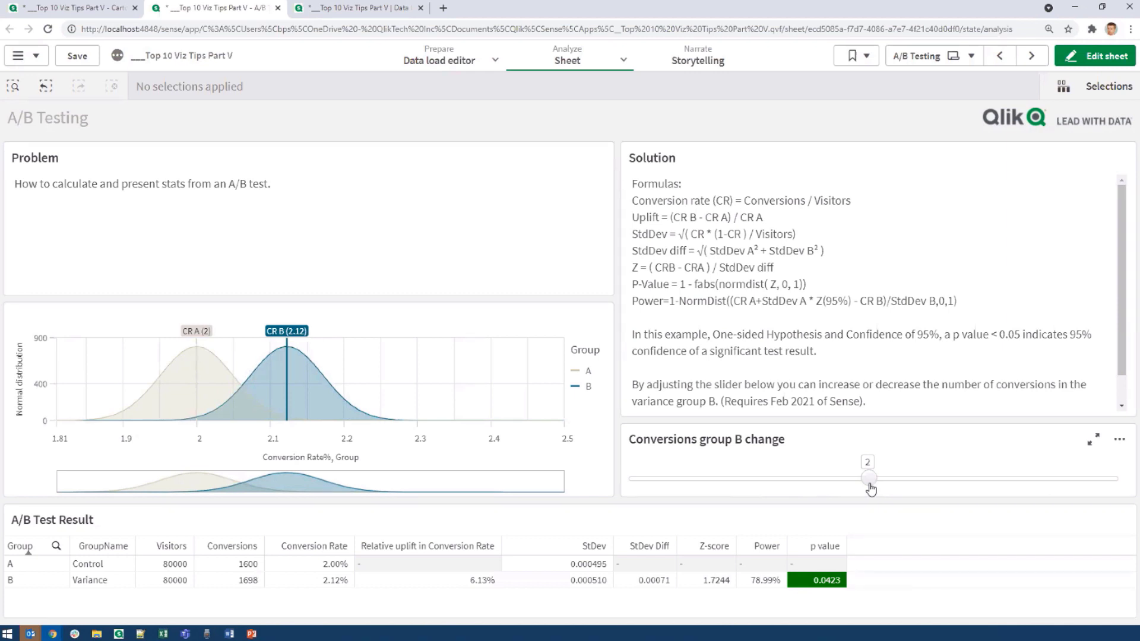
Inspect the expression of the Normal distribution measure in the A/B line chart, and leave editing without changing it.
left_click(1096, 56)
left_click(506, 313)
left_click(1016, 402)
left_click(1099, 457)
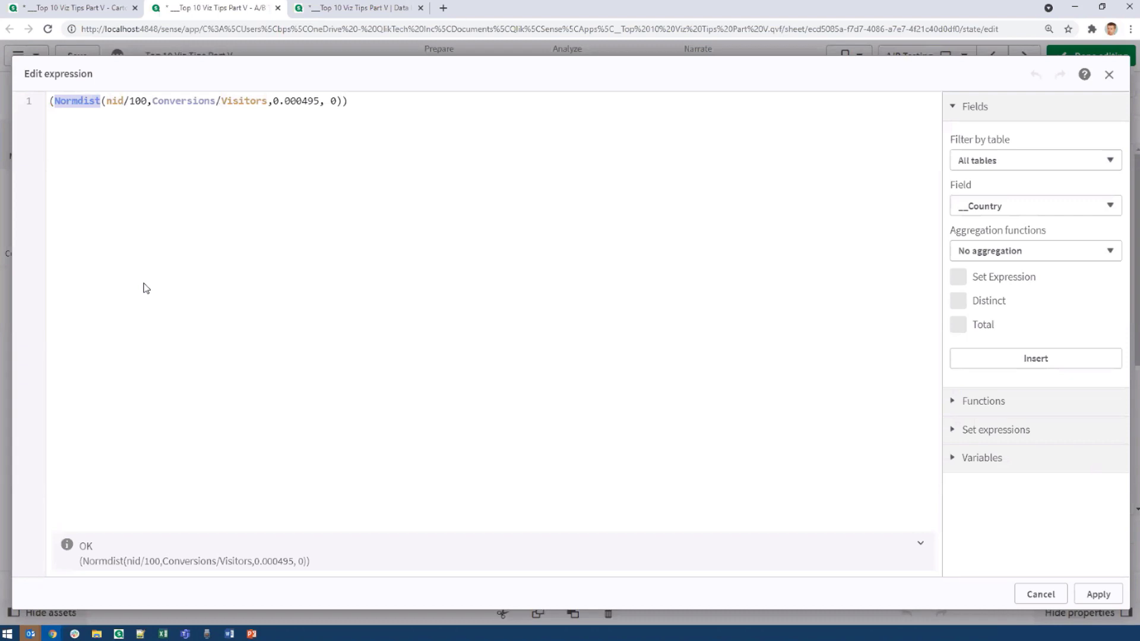
left_click(1038, 594)
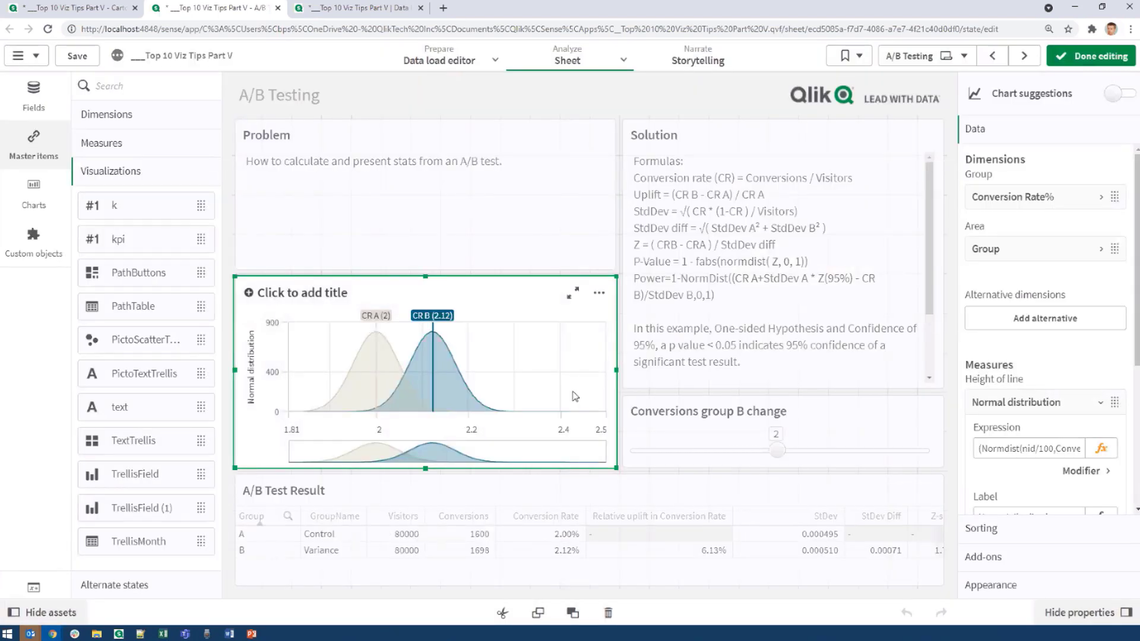
left_click(1091, 56)
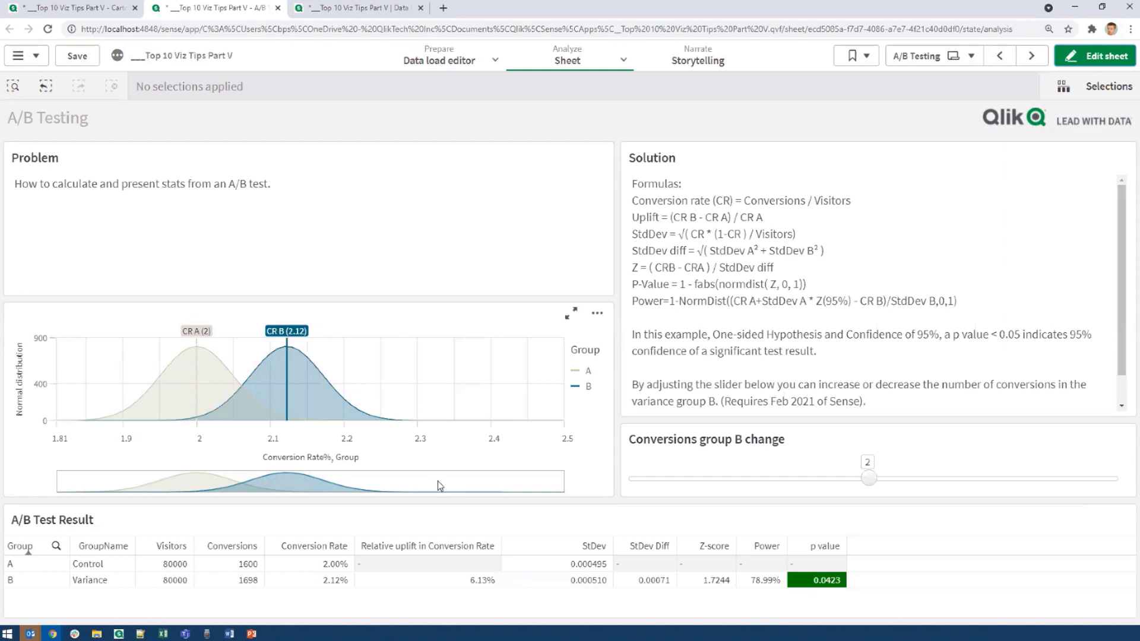
Open the Custom time axis with weeks sheet.
left_click(929, 56)
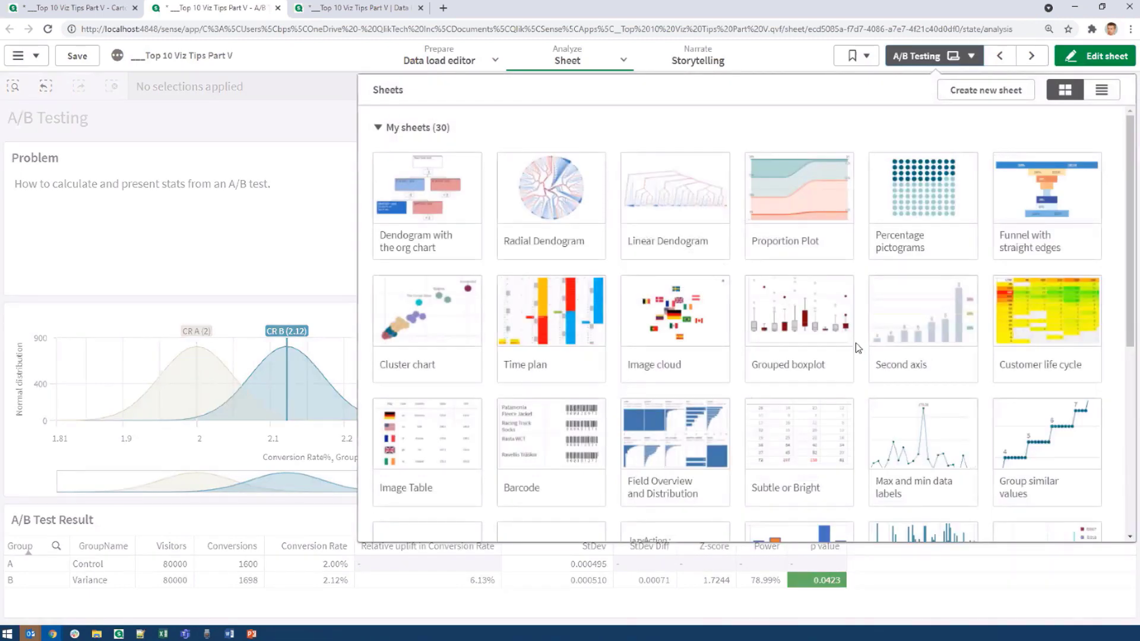
scroll(856, 343, "down", 2)
left_click(912, 466)
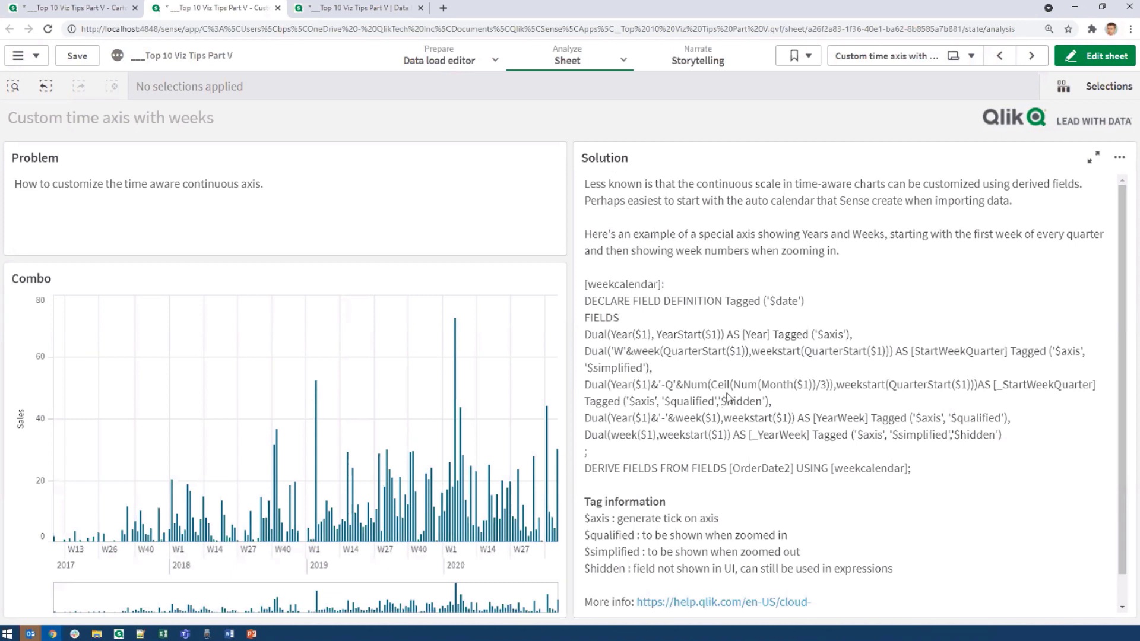
Read the rest of the Solution text and zoom the Combo chart in to weeks 27 to 45 of 2020.
scroll(722, 317, "down", 1)
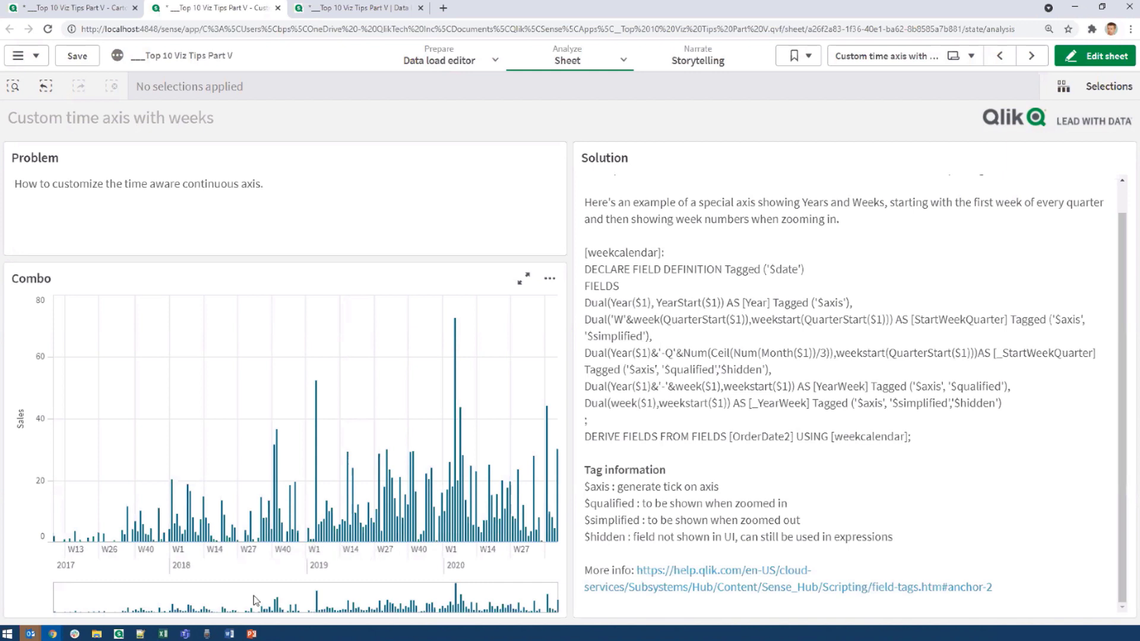
left_click_drag(53, 597, 510, 598)
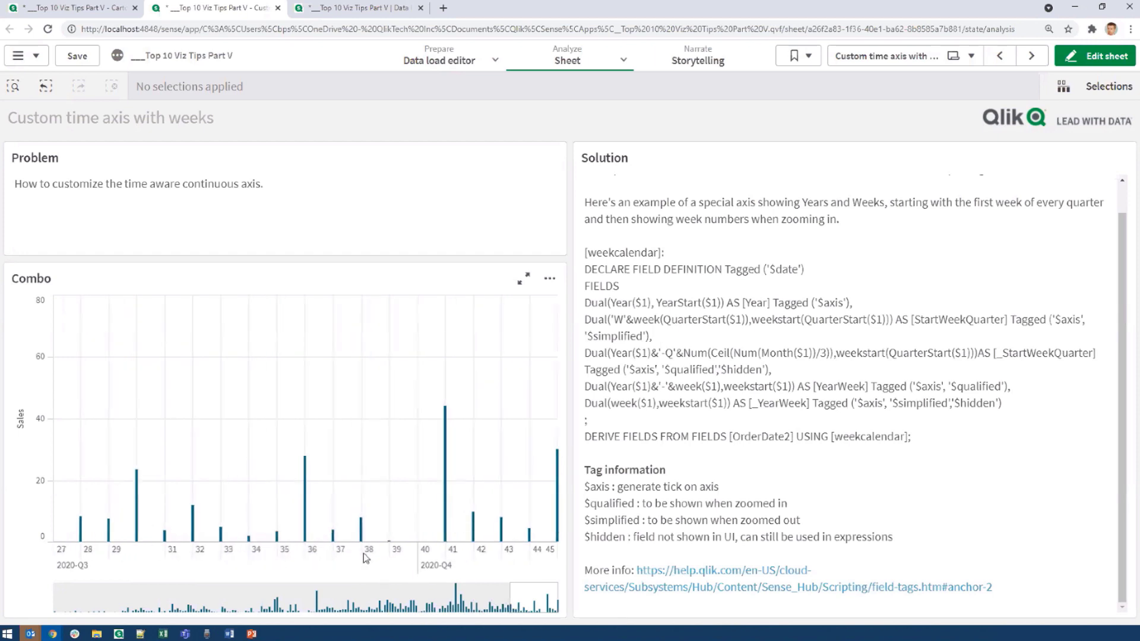
Pan the zoomed Combo chart back through 2020-Q2, 2019-Q4 and 2019-Q2, and zoom it out to the full 2017 to 2020 range.
left_click_drag(510, 599, 541, 598)
left_click_drag(546, 598, 500, 599)
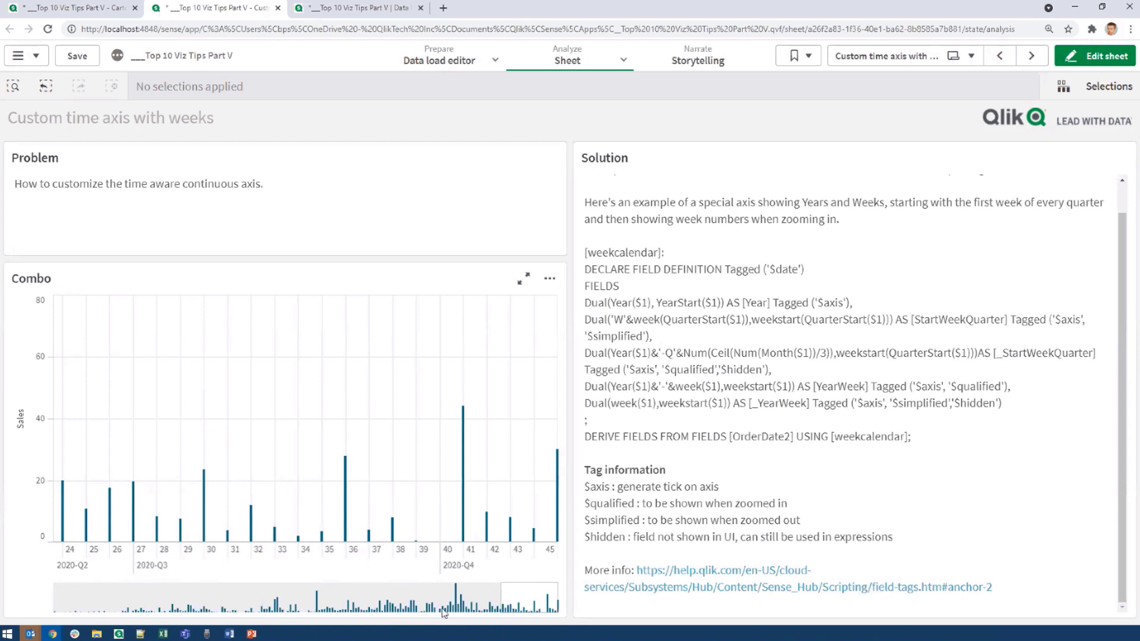
left_click_drag(535, 603, 451, 601)
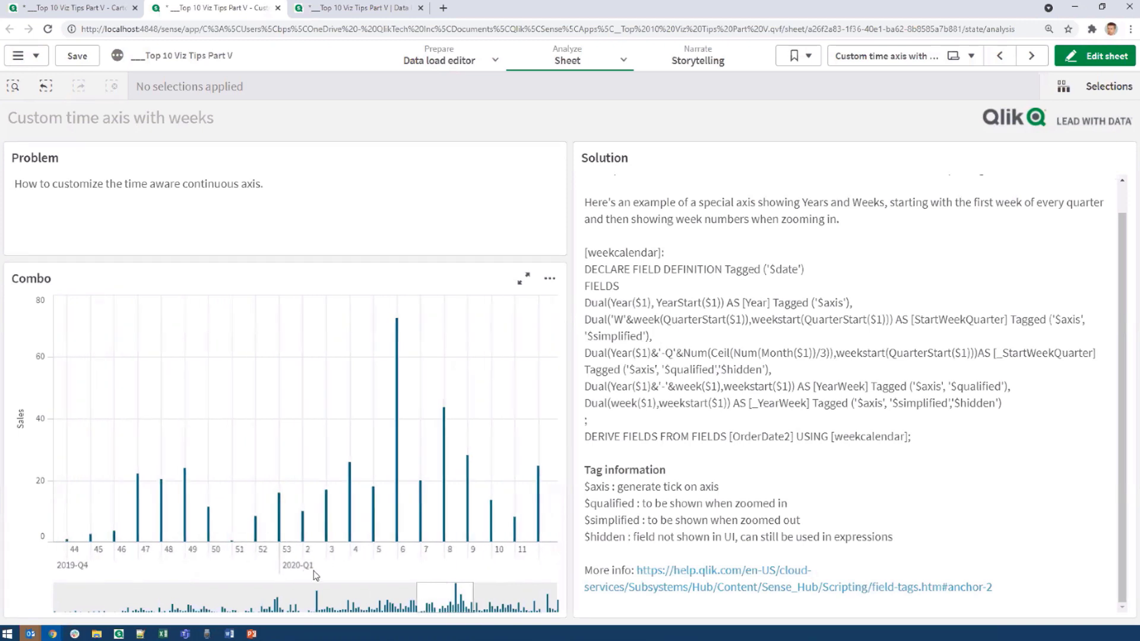
left_click_drag(442, 605, 363, 602)
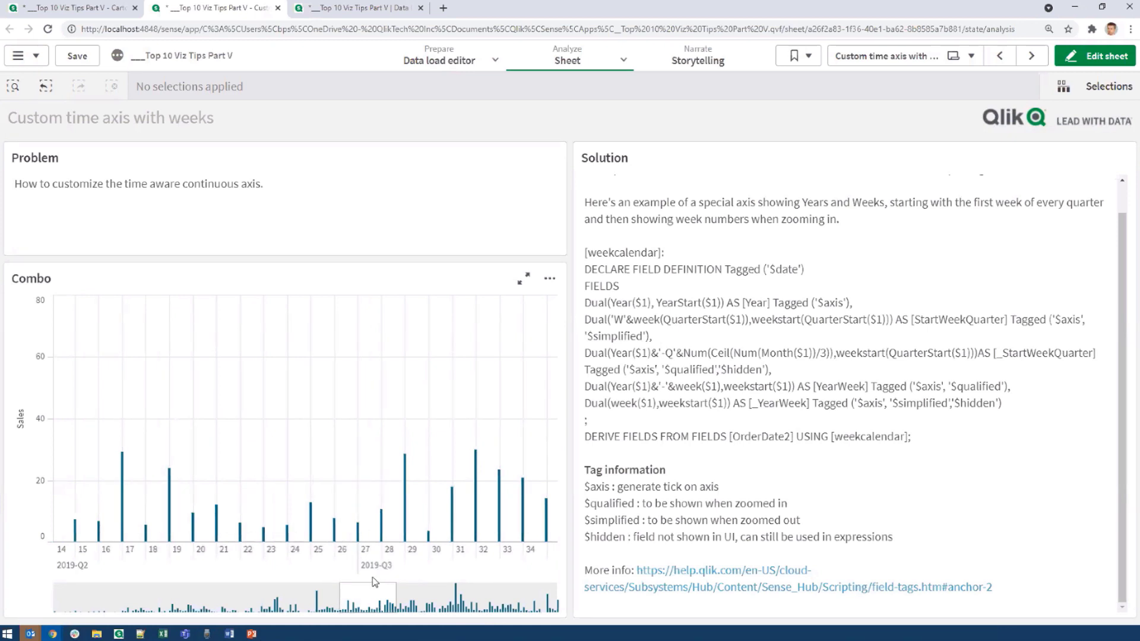
left_click_drag(368, 596, 465, 600)
scroll(464, 600, "down", 6)
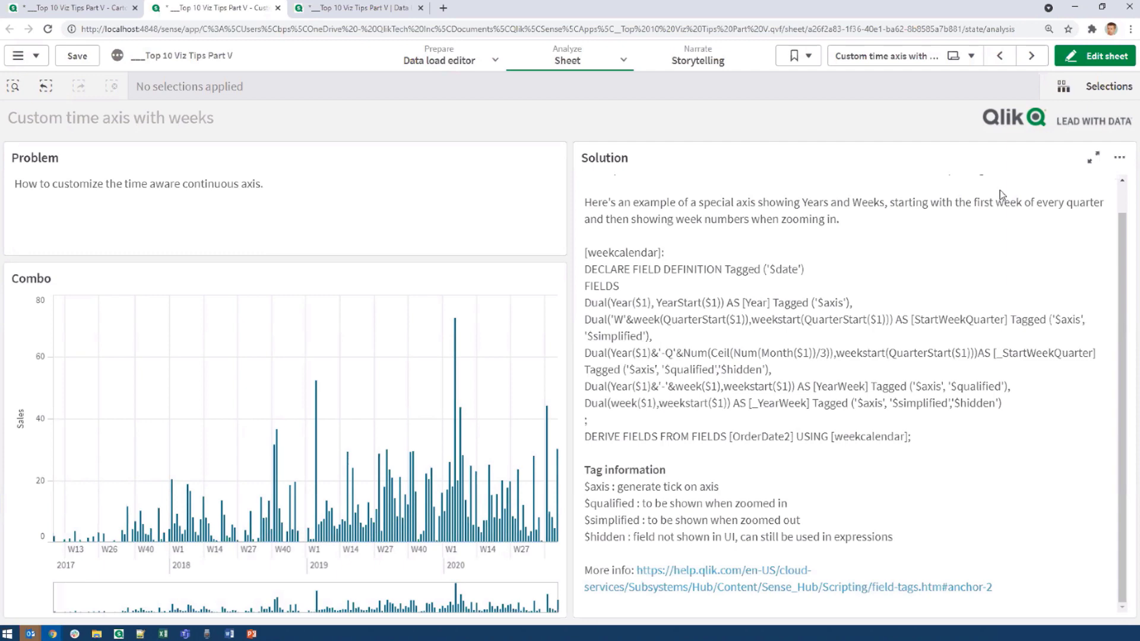
Open the Fiscal year starting at week 36 sheet.
left_click(915, 64)
scroll(923, 368, "down", 2)
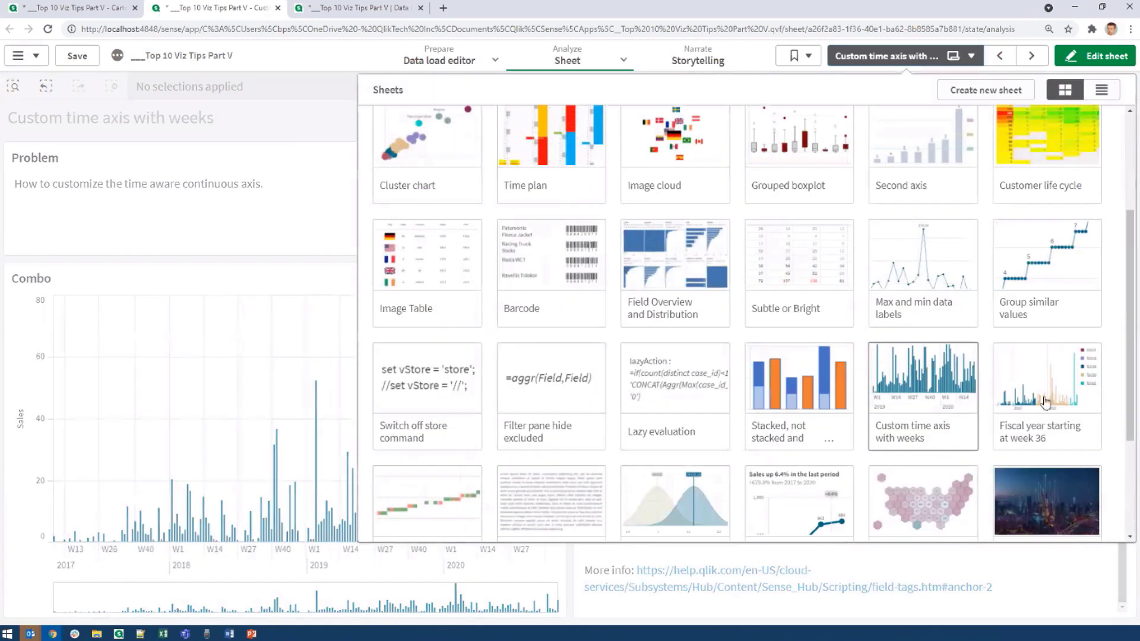
left_click(1071, 396)
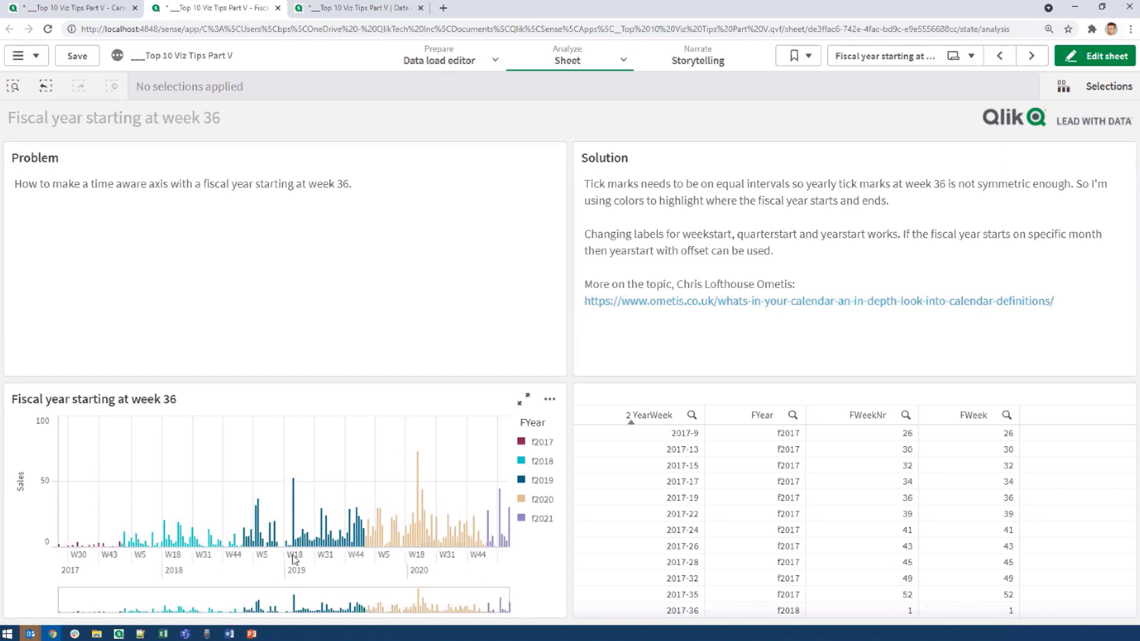
Zoom the fiscal year chart in to weeks f202044 to f202105, and widen it back out to 2017 to 2020.
scroll(255, 533, "up", 3)
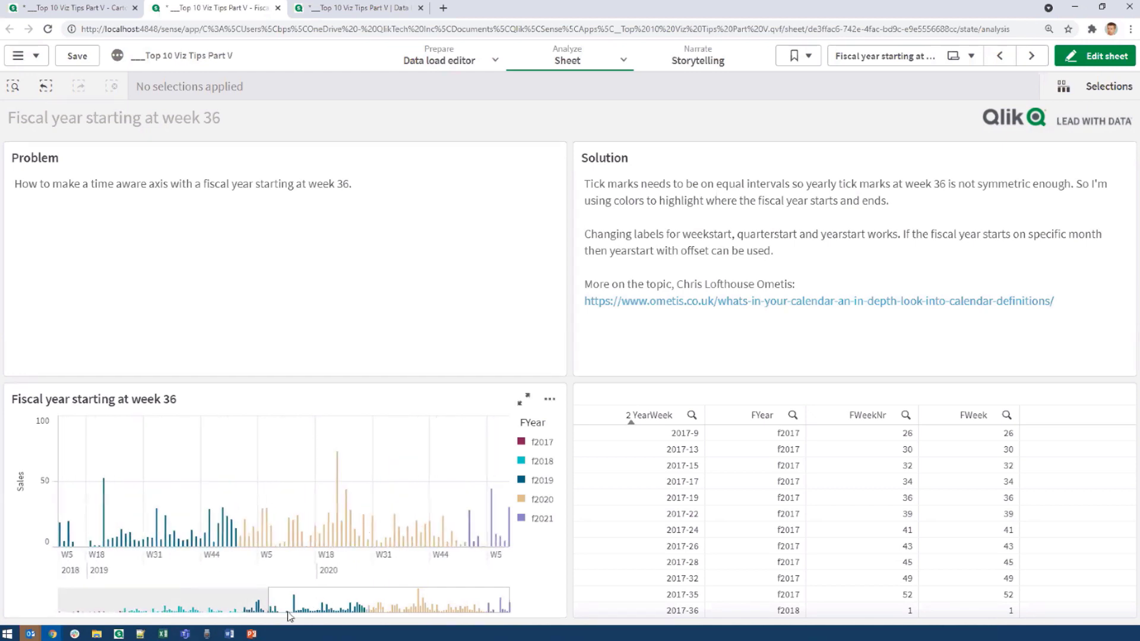
left_click_drag(270, 594, 121, 597)
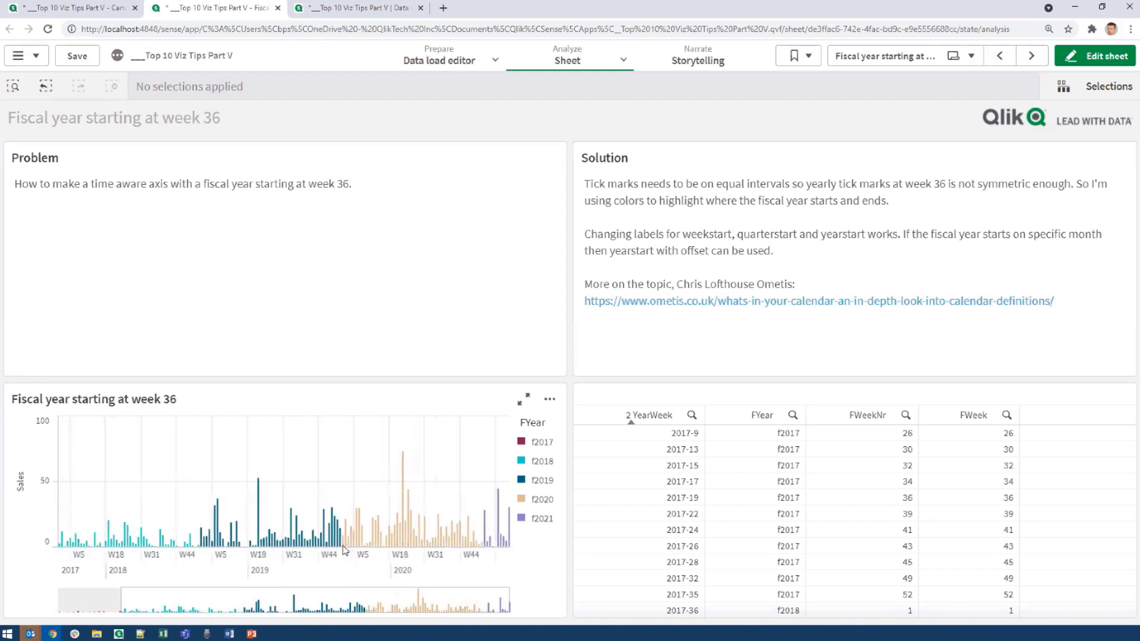
left_click_drag(122, 600, 459, 604)
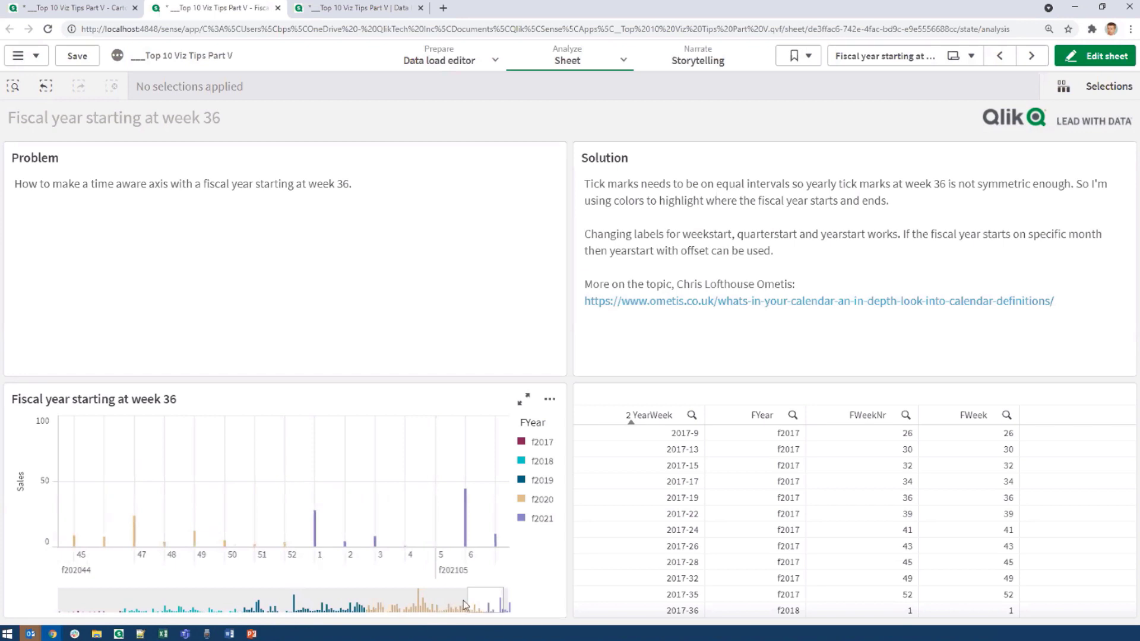
left_click_drag(469, 605, 58, 604)
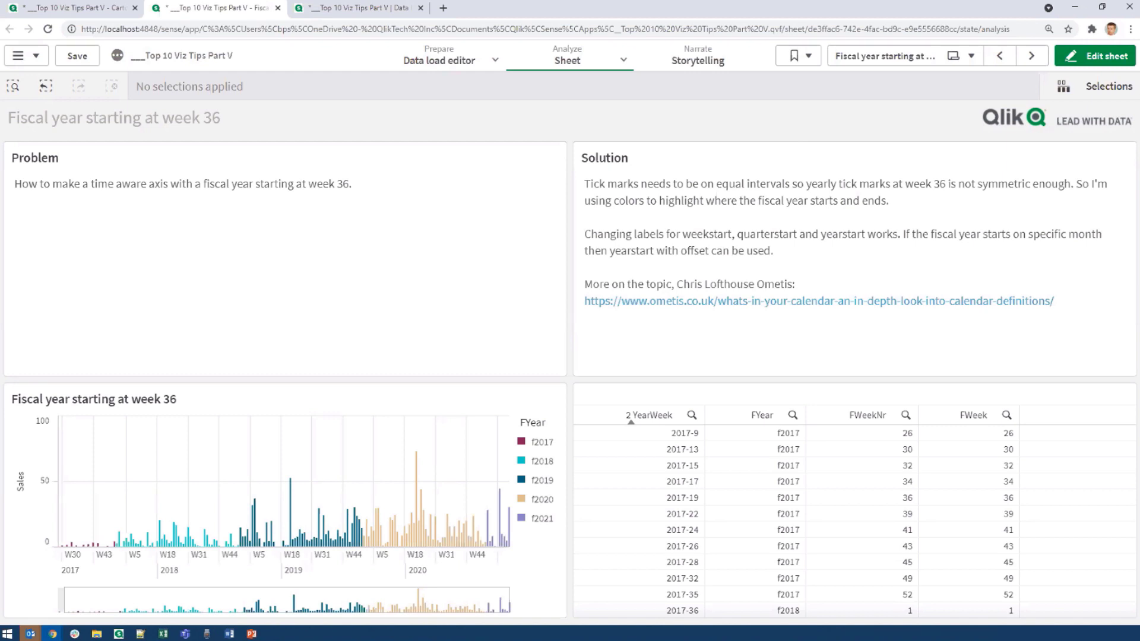
Open the Links sheet.
left_click(894, 60)
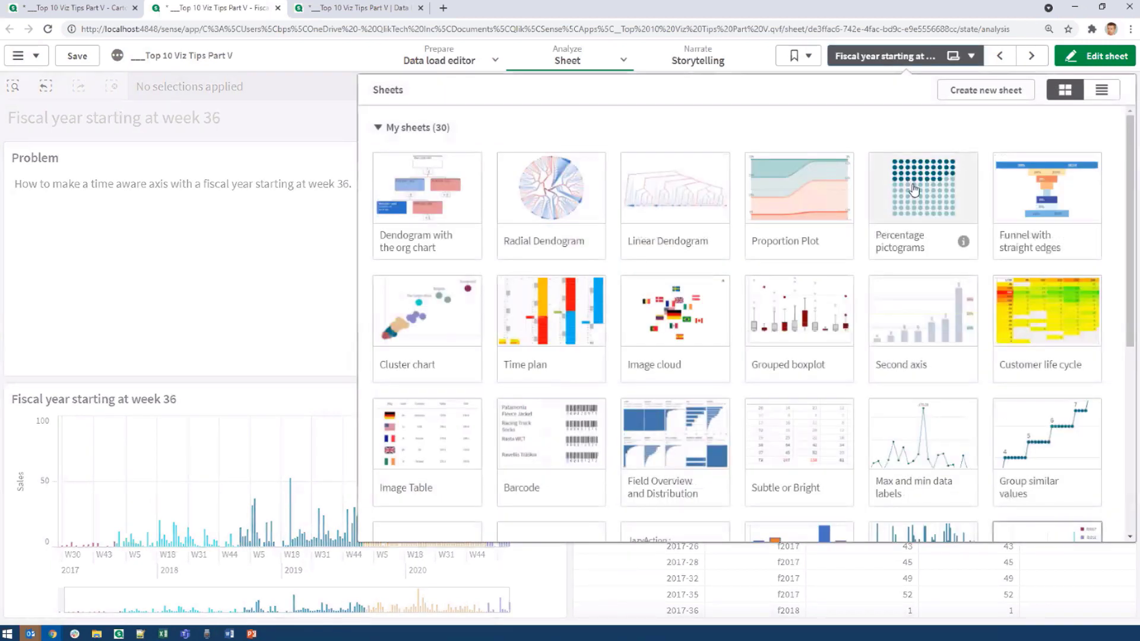
scroll(1033, 332, "down", 6)
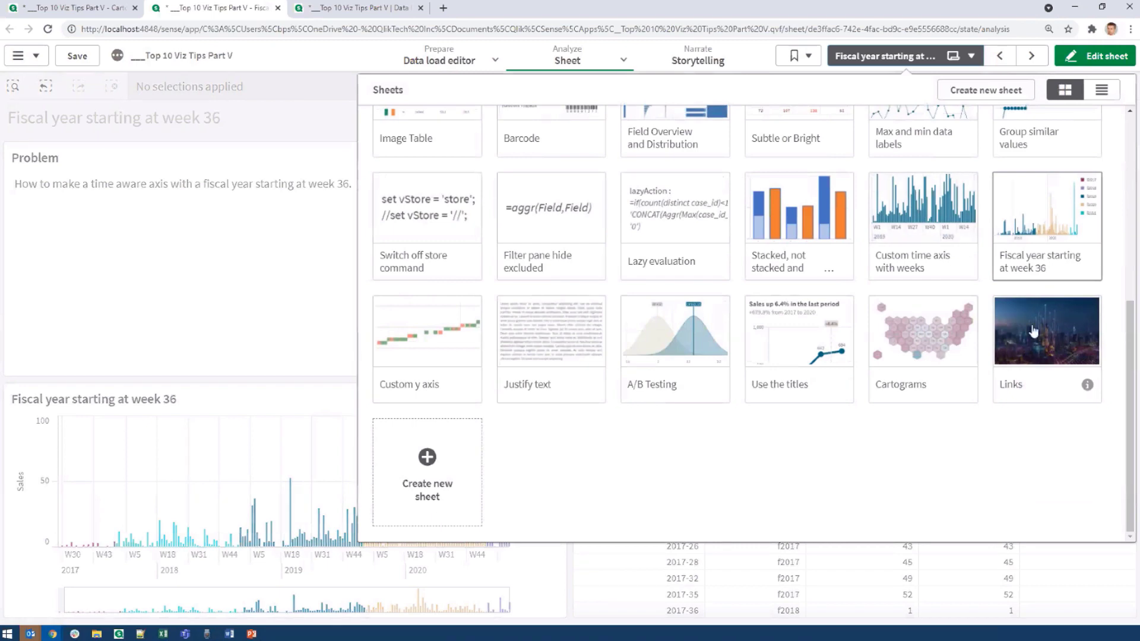
left_click(1033, 331)
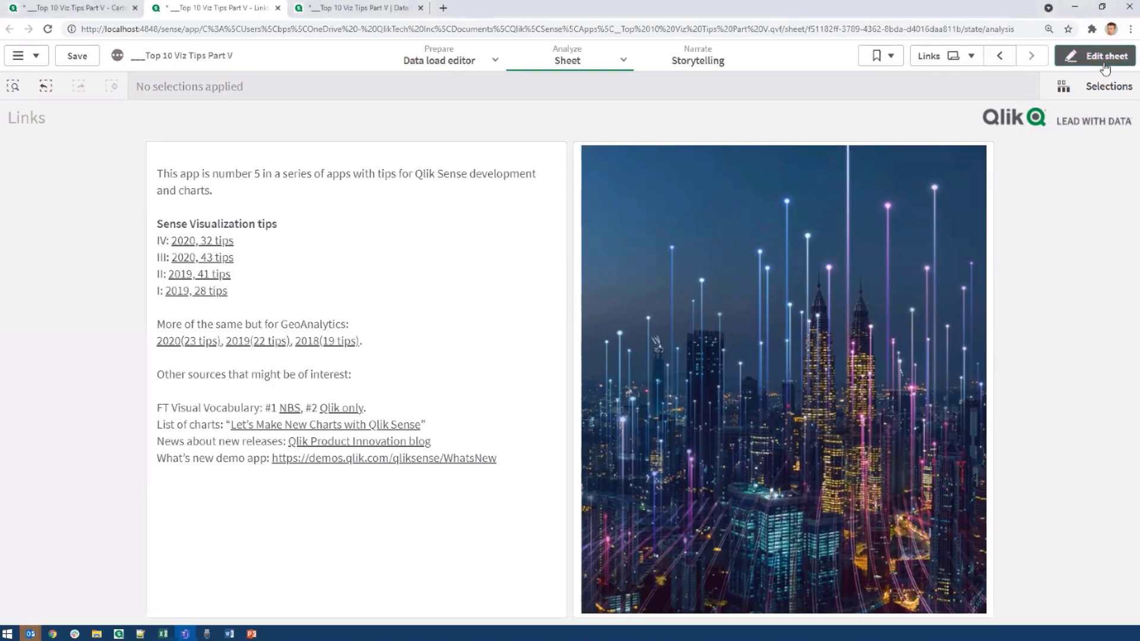
Start editing the Links sheet and add a filter pane in the empty area beside the text block.
left_click(1099, 55)
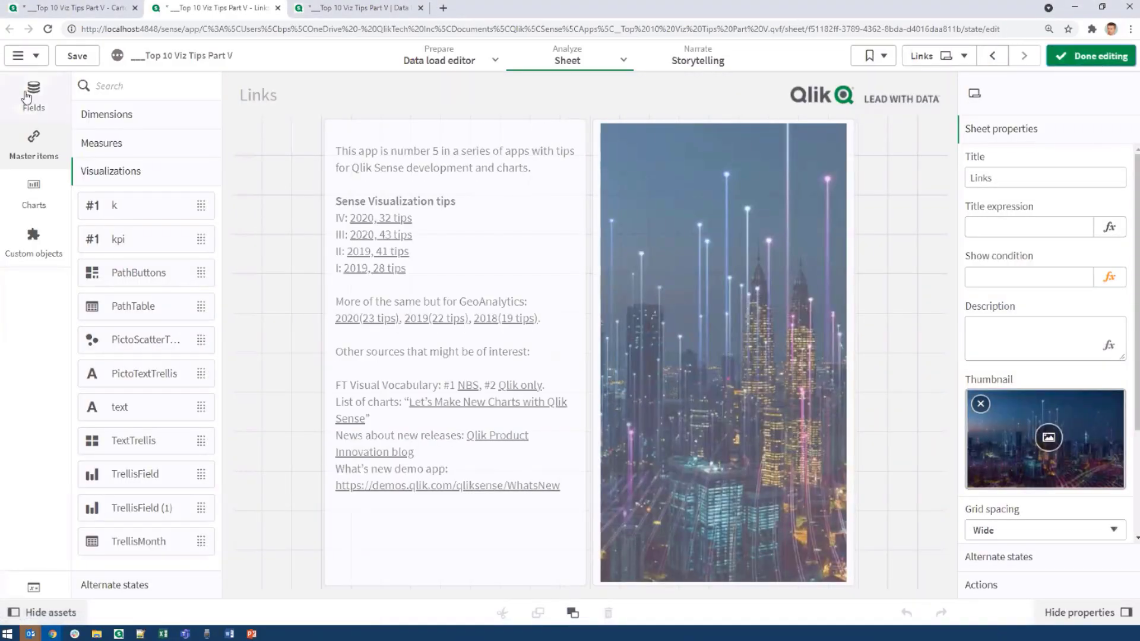
left_click(33, 104)
left_click(37, 193)
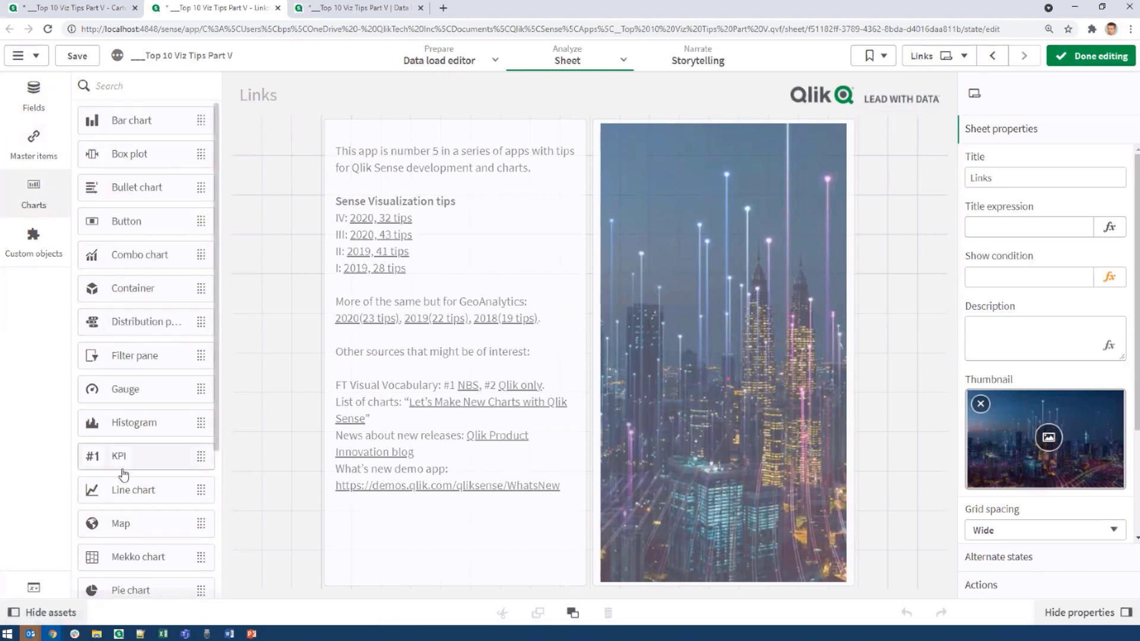
left_click_drag(135, 355, 273, 195)
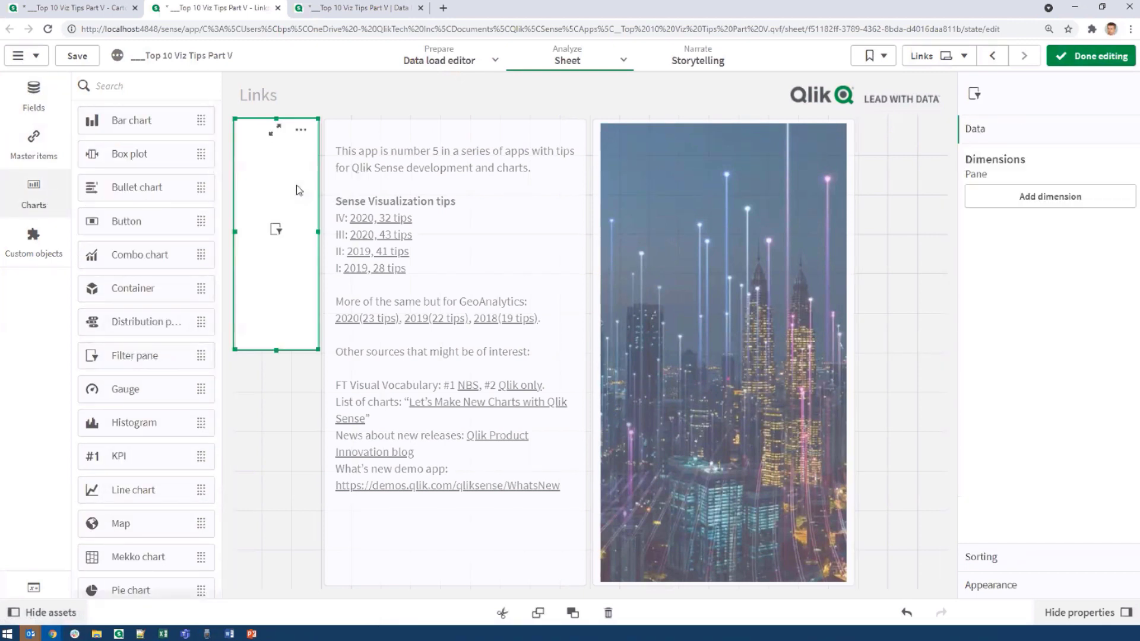
Add the ASalesData fields Address, CategoryName, City, Country and Customer to the filter pane, and finish editing the sheet.
left_click(33, 105)
left_click(131, 138)
left_click(125, 198)
left_click_drag(123, 176, 279, 185)
left_click_drag(131, 243, 261, 196)
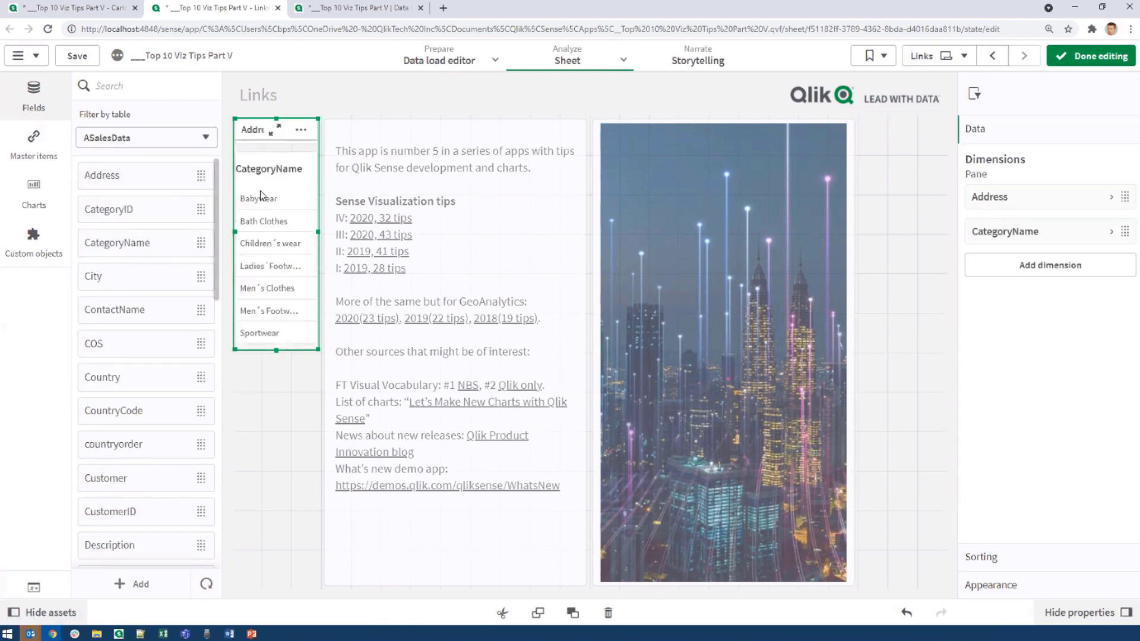
left_click_drag(105, 282, 270, 274)
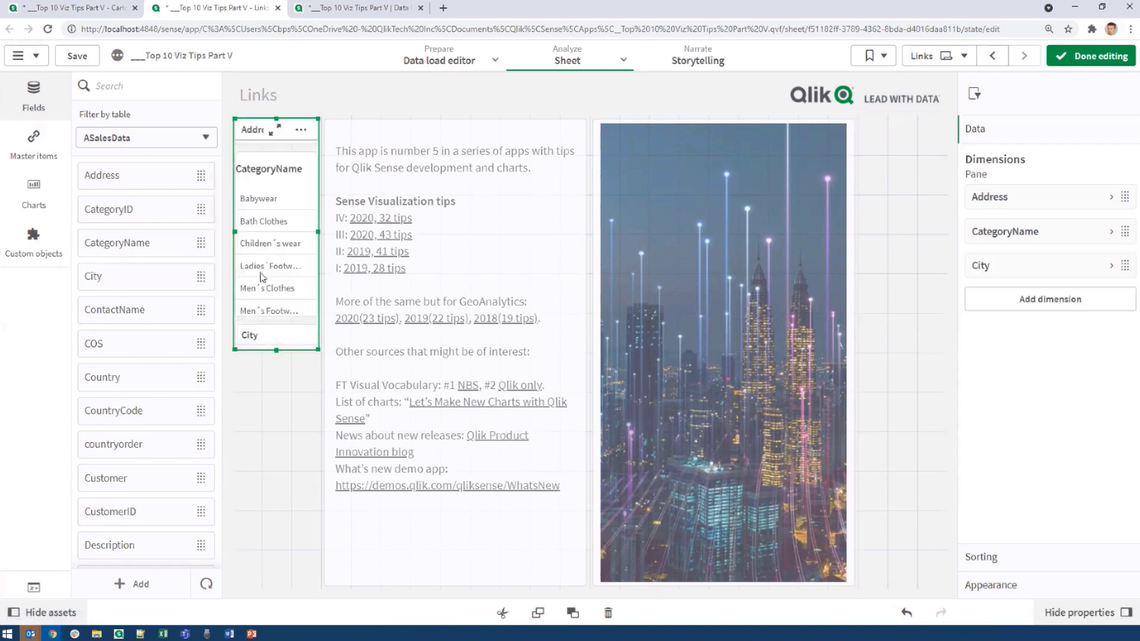
left_click_drag(98, 377, 260, 268)
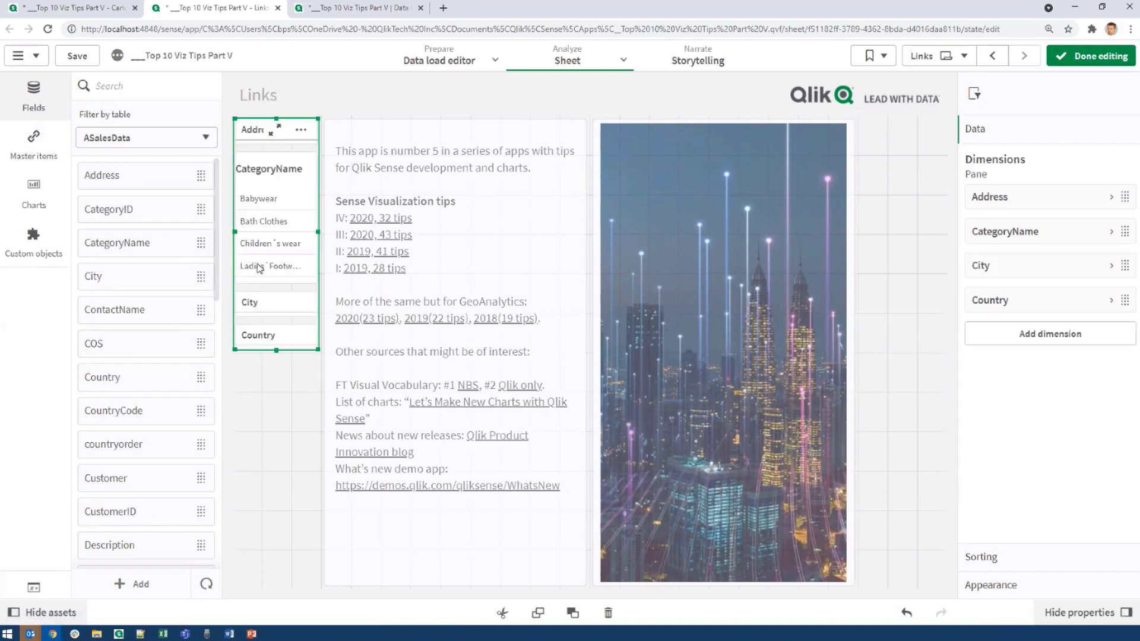
left_click_drag(105, 480, 261, 249)
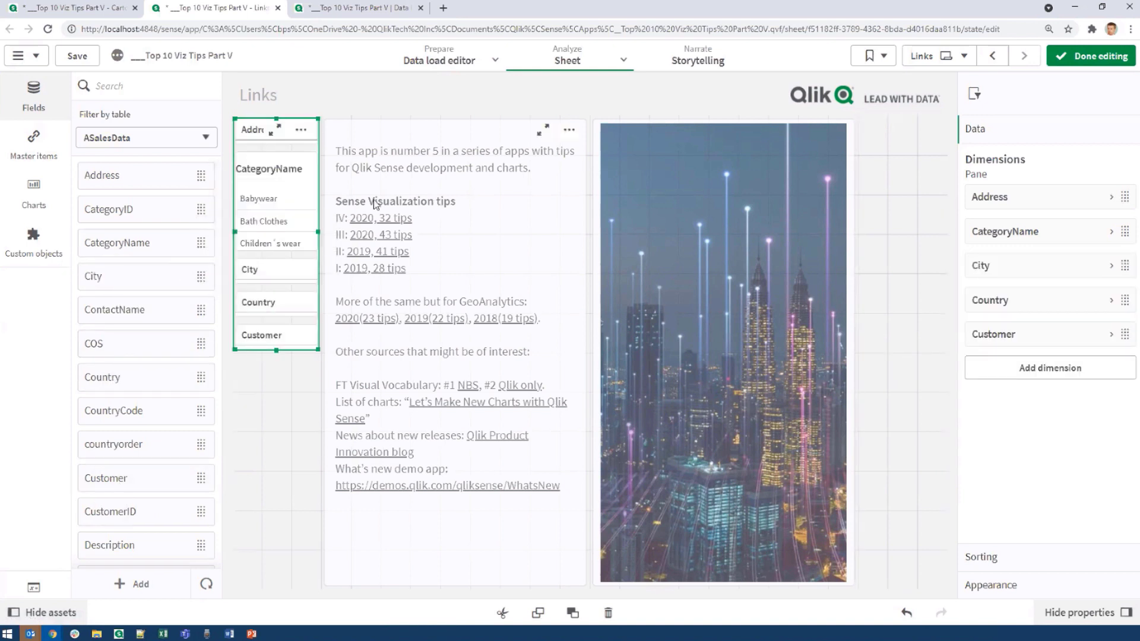
left_click(1092, 56)
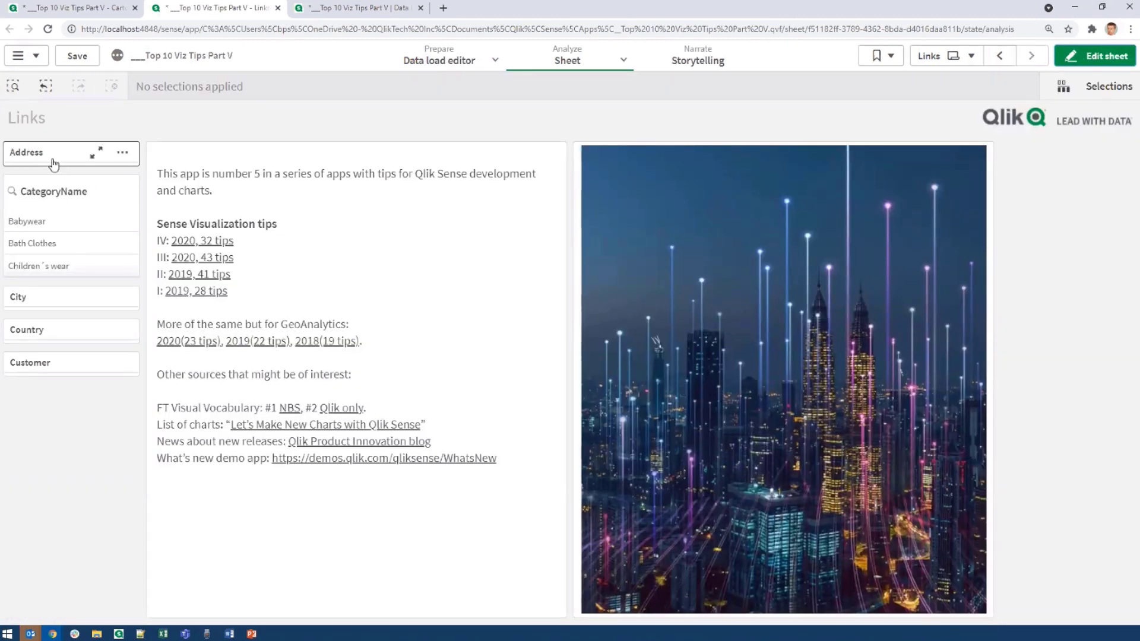
View the Address filter and the whole filter pane in full screen, and restore the pane to its normal size.
left_click(47, 153)
left_click(113, 188)
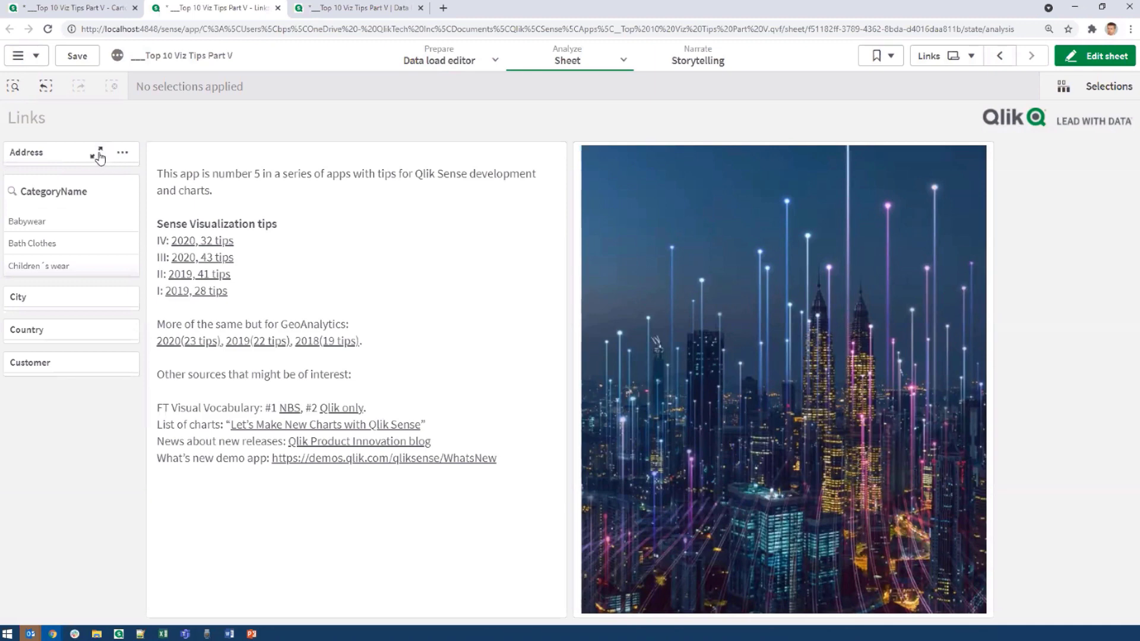
left_click(101, 154)
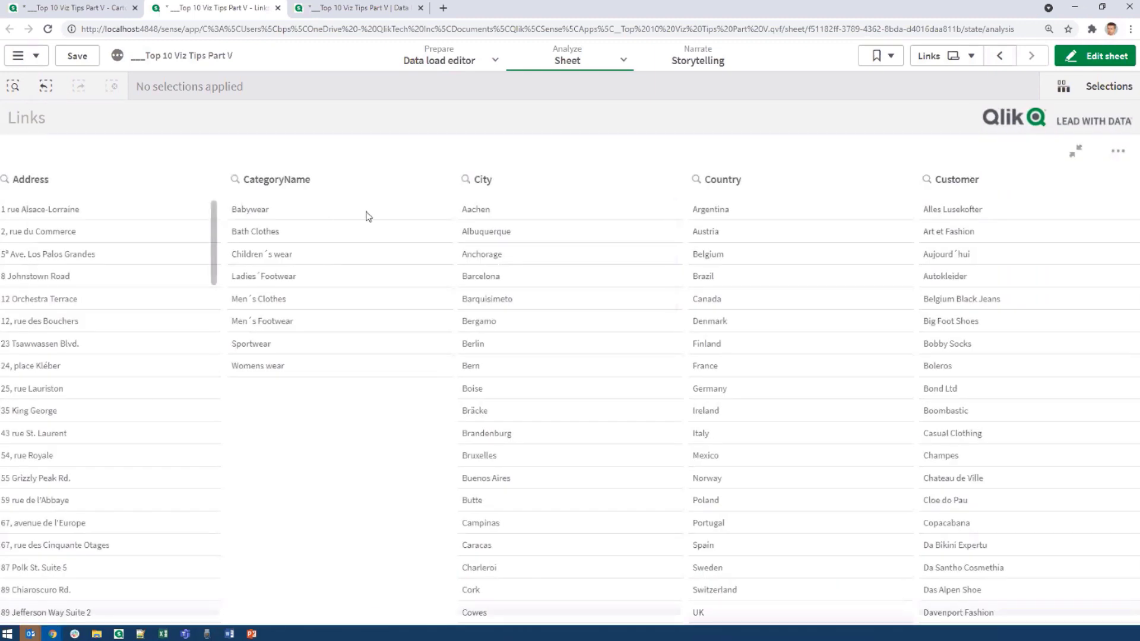
mouse_move(1134, 251)
left_mouse_down()
mouse_move(1135, 383)
mouse_move(1135, 250)
left_mouse_up()
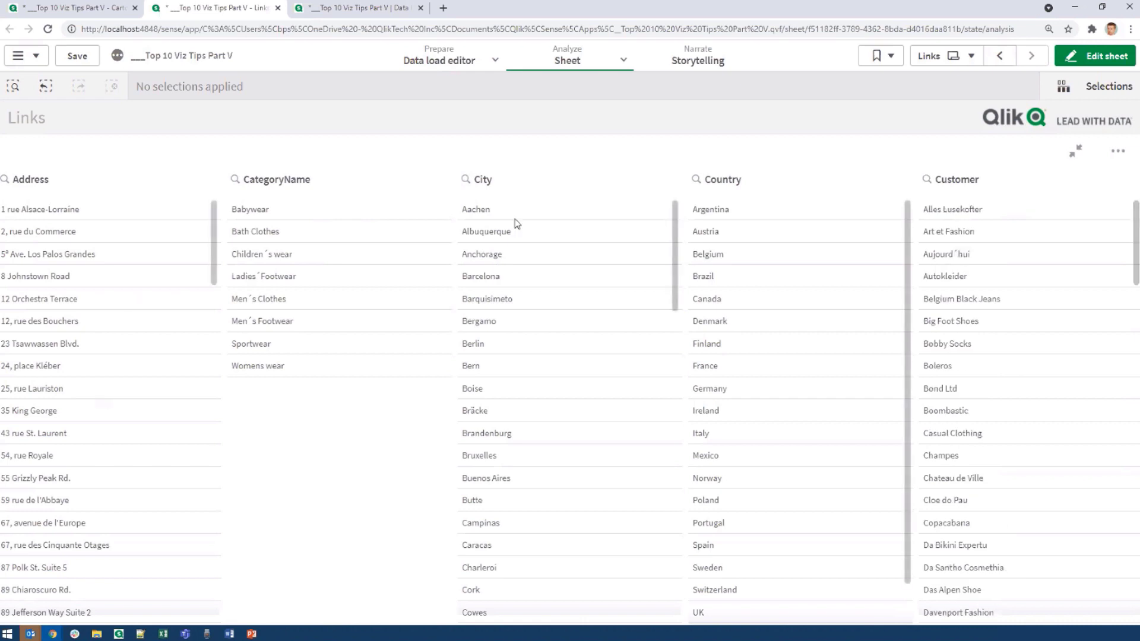
left_click(1075, 151)
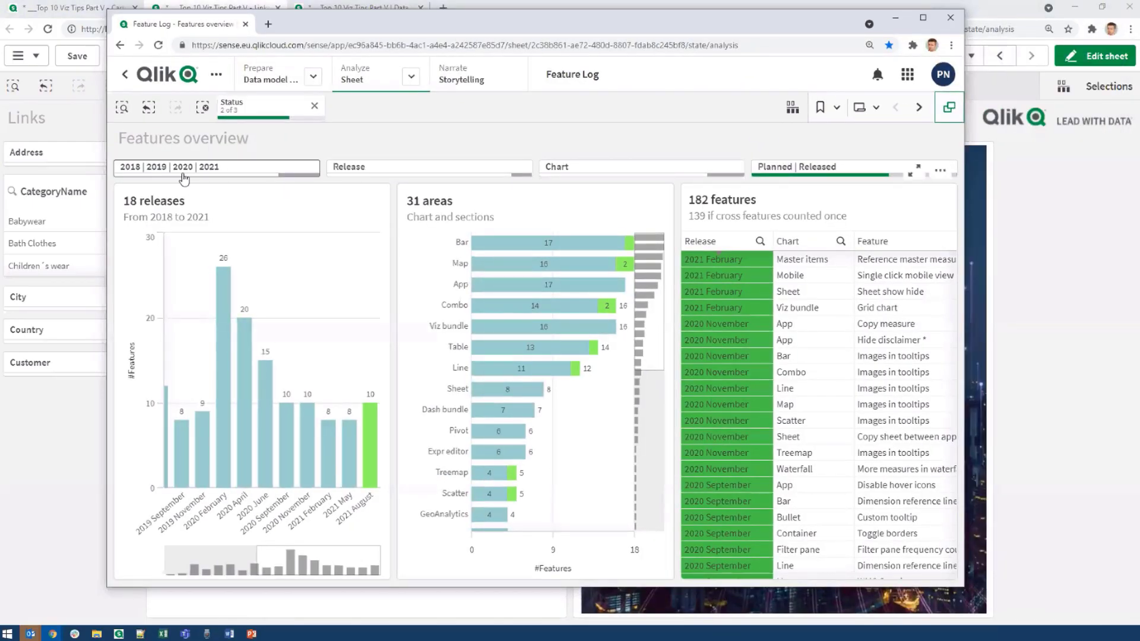
In the Feature Log app, filter the Features overview sheet to the years 2020 and 2021.
left_click(219, 172)
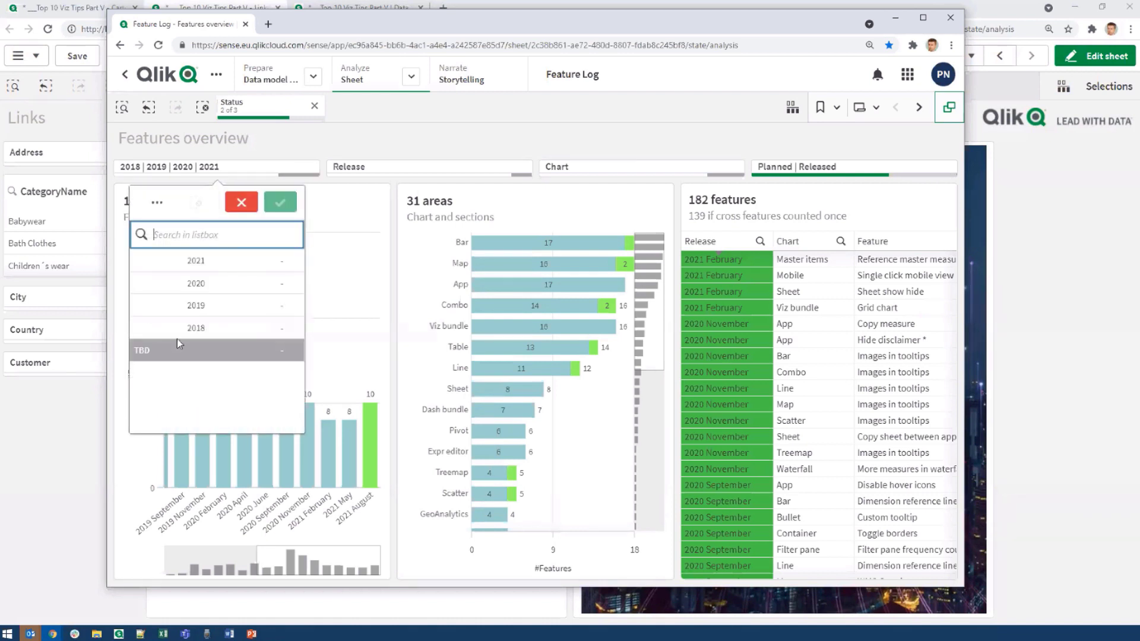
left_click(196, 285)
left_click(282, 205)
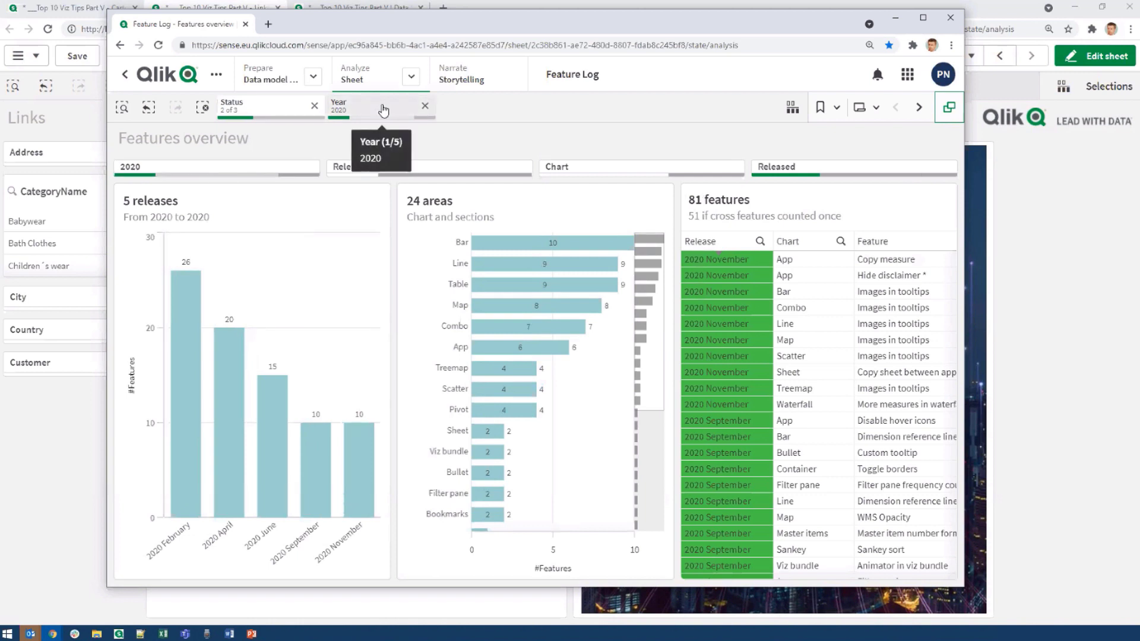
left_click(204, 170)
left_click(237, 261)
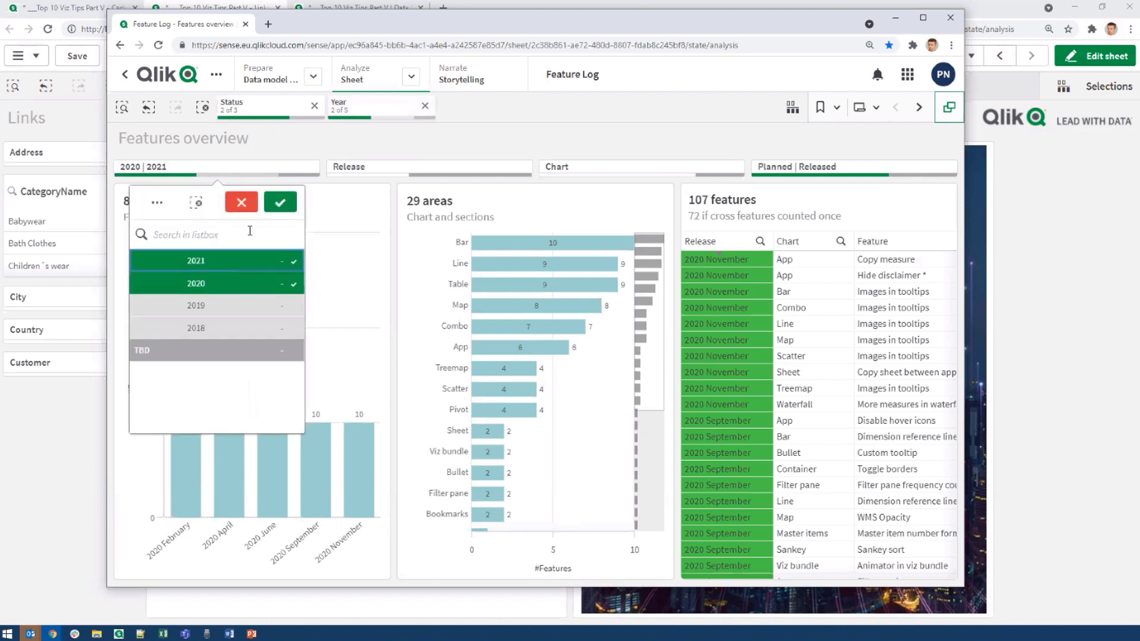
left_click(281, 202)
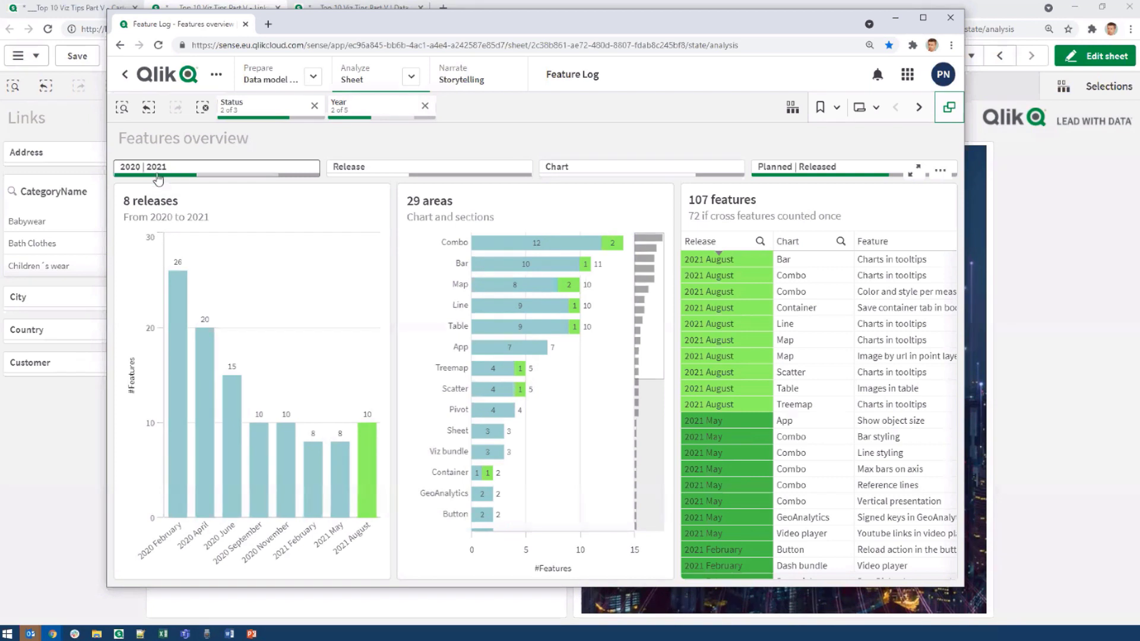
Filter the Features overview by the Button and Container charts, and return to the Links sheet of the Top 10 Viz Tips app.
left_click(585, 172)
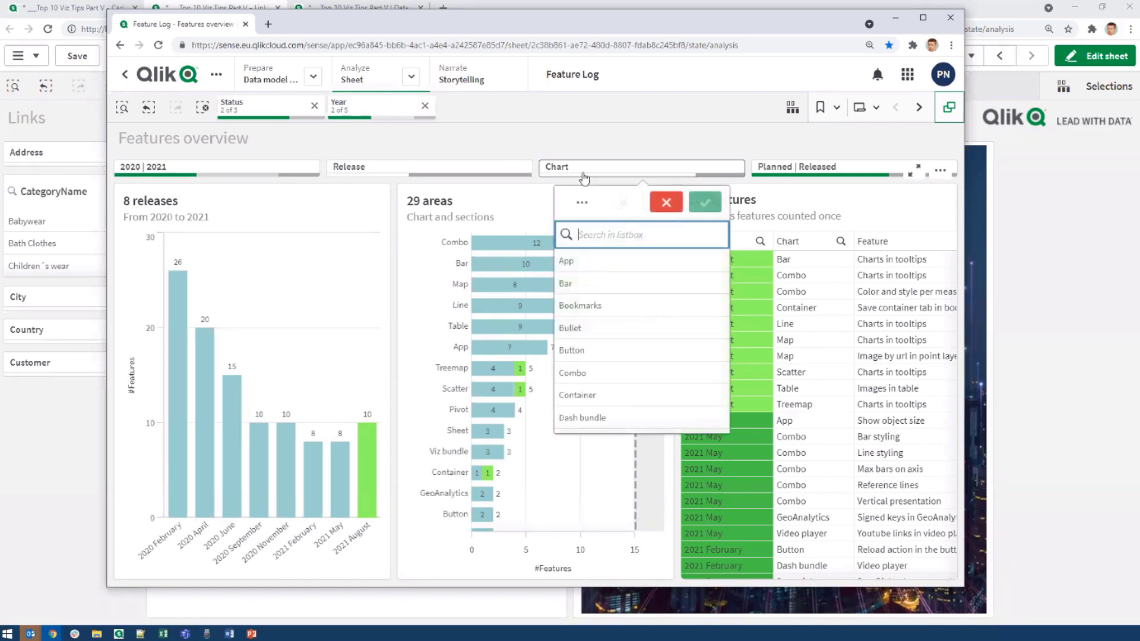
left_click(609, 351)
left_click(616, 395)
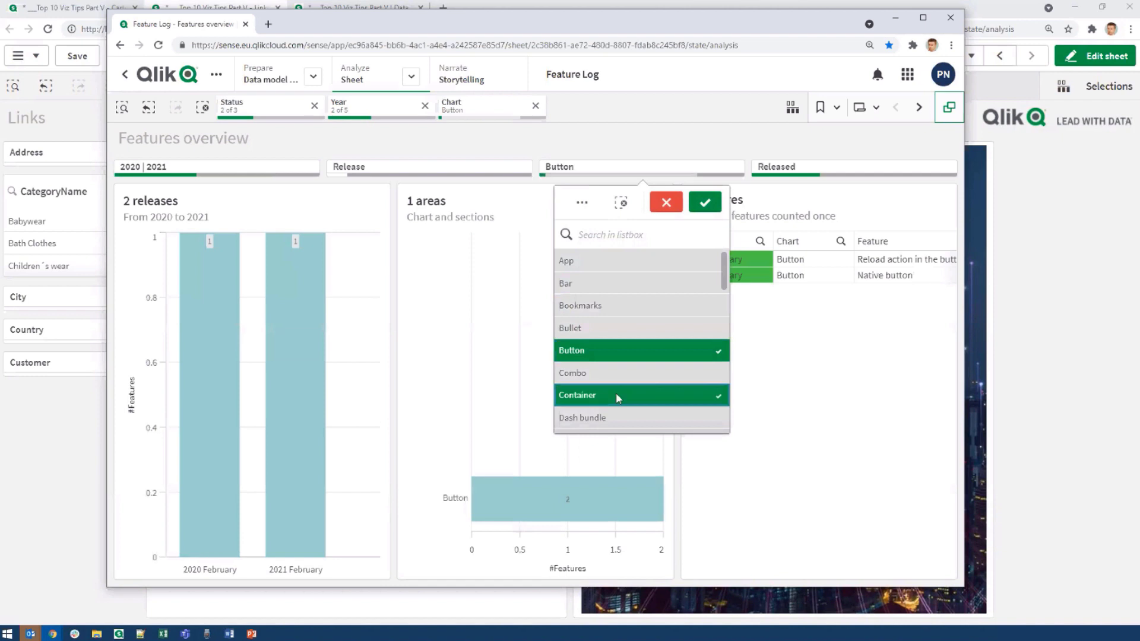
left_click(704, 203)
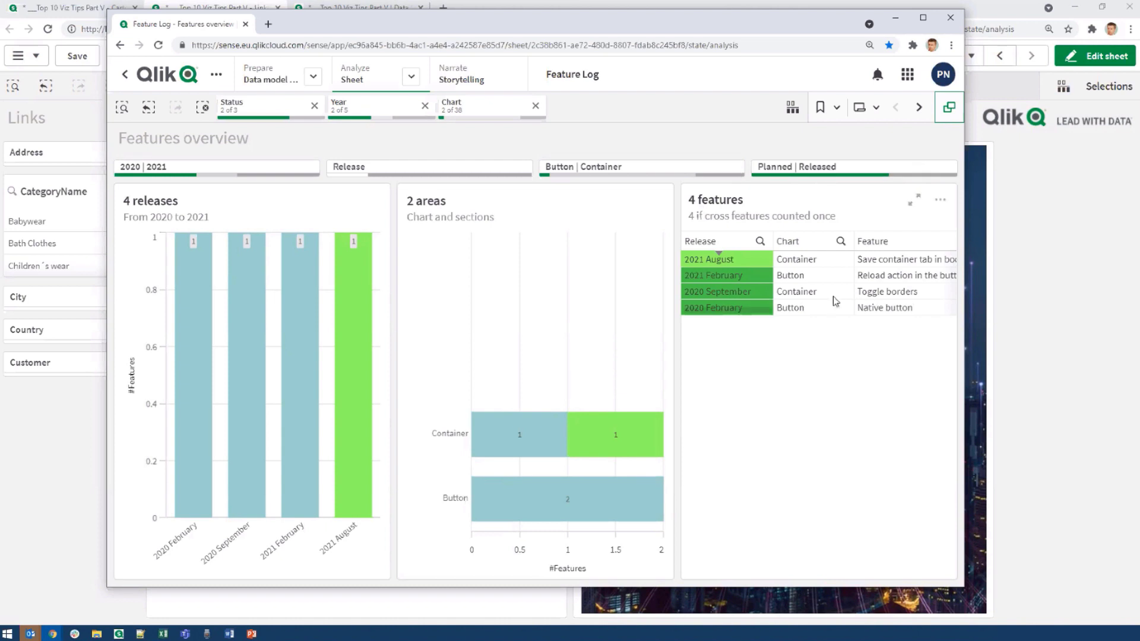
left_click(896, 18)
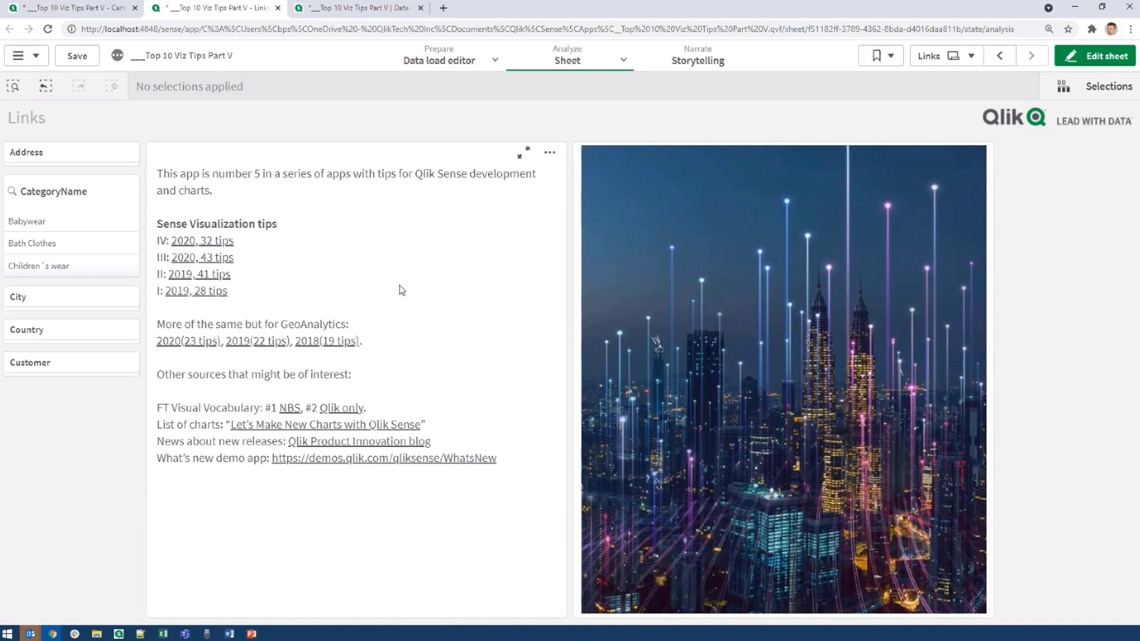
Examine the selections view with all fields shown, hide the fields again, and return to the Links sheet.
left_click(1098, 89)
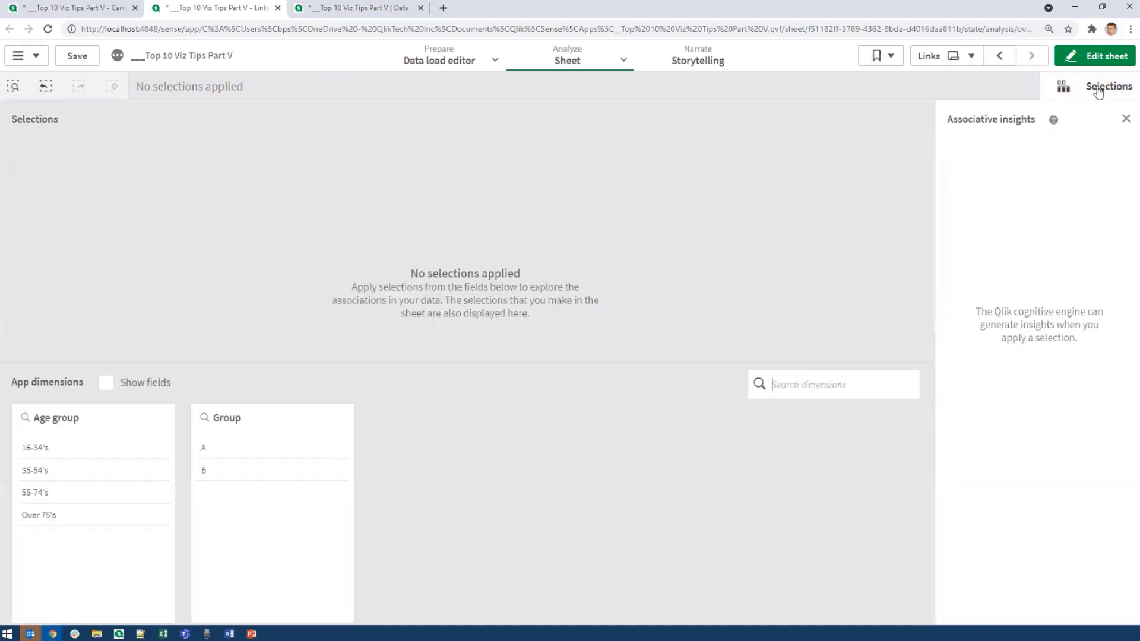
left_click(105, 382)
left_click_drag(147, 624, 206, 619)
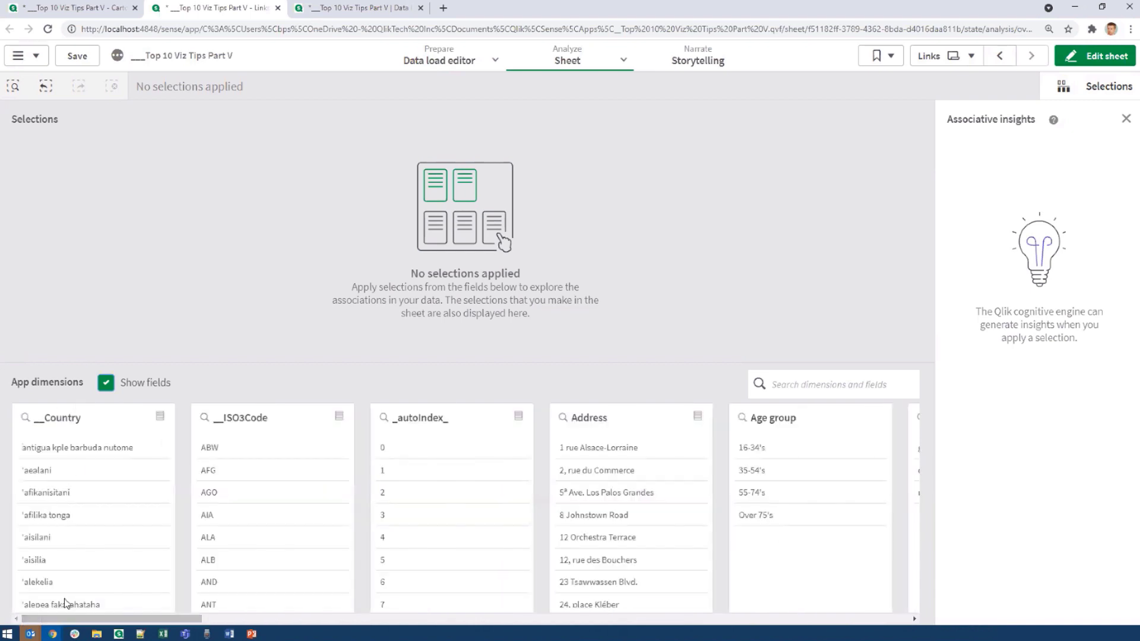
left_click(106, 383)
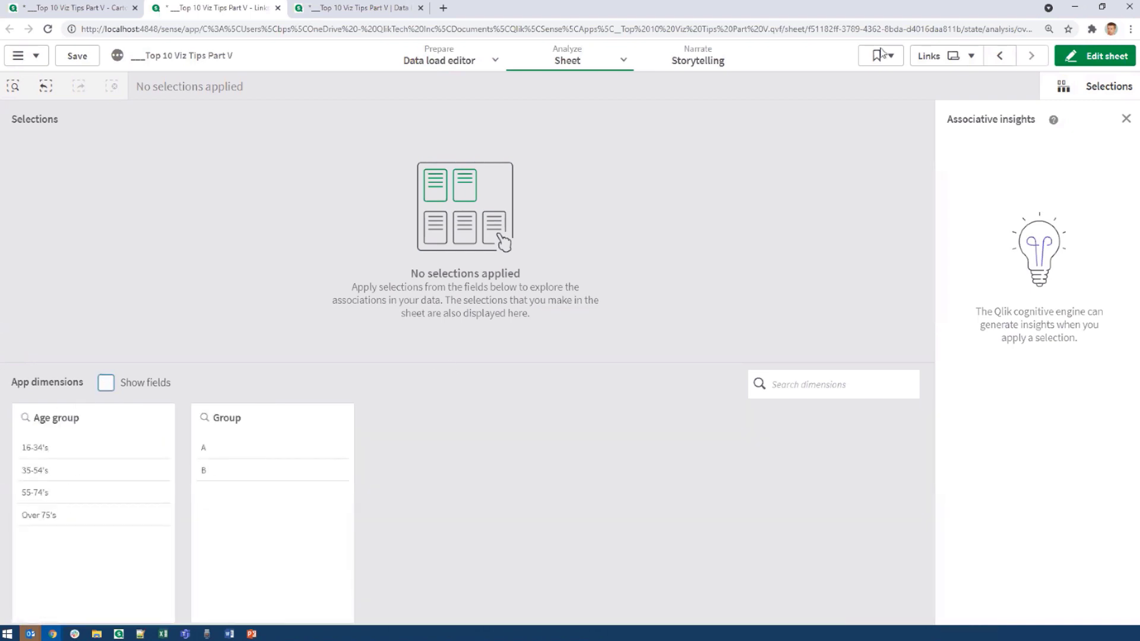
left_click(1116, 87)
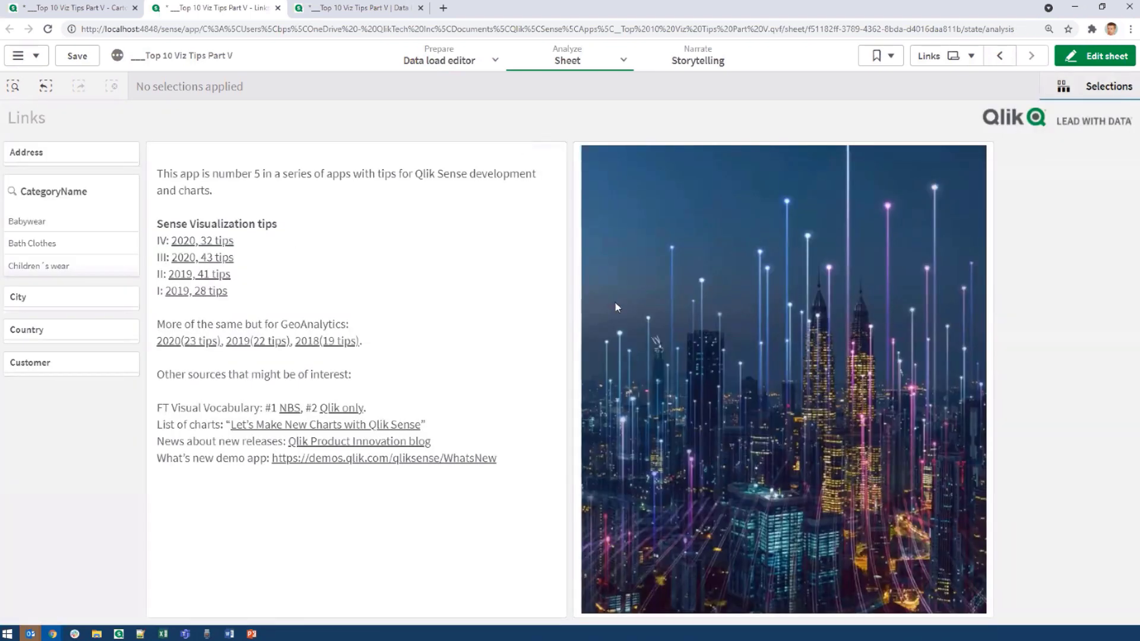